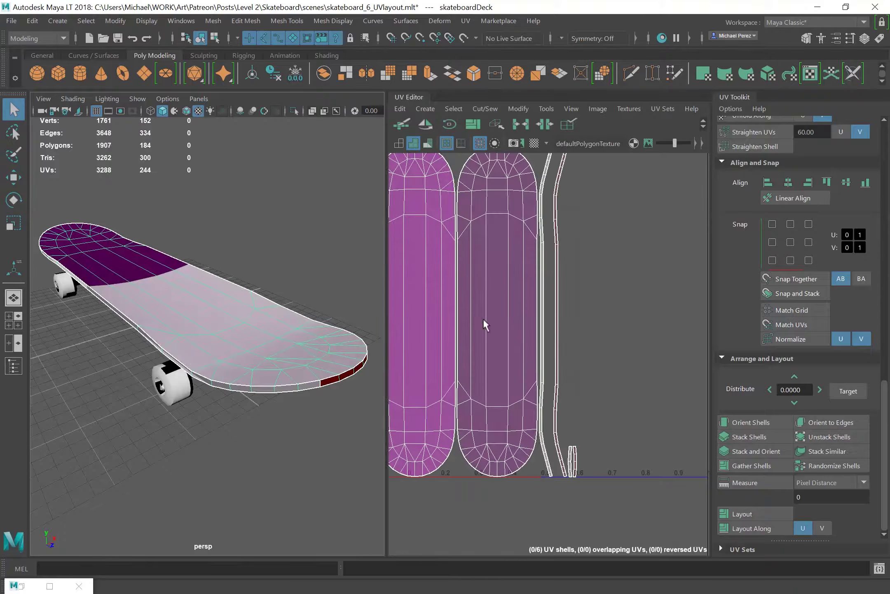
# - Select the deck's border and side-strip edge loops as UVs, undoing a premature straighten
pyautogui.scroll(5, 483, 324)
pyautogui.moveTo(579, 256); pyautogui.dragTo(577, 247, button='right')
pyautogui.doubleClick(560, 294)
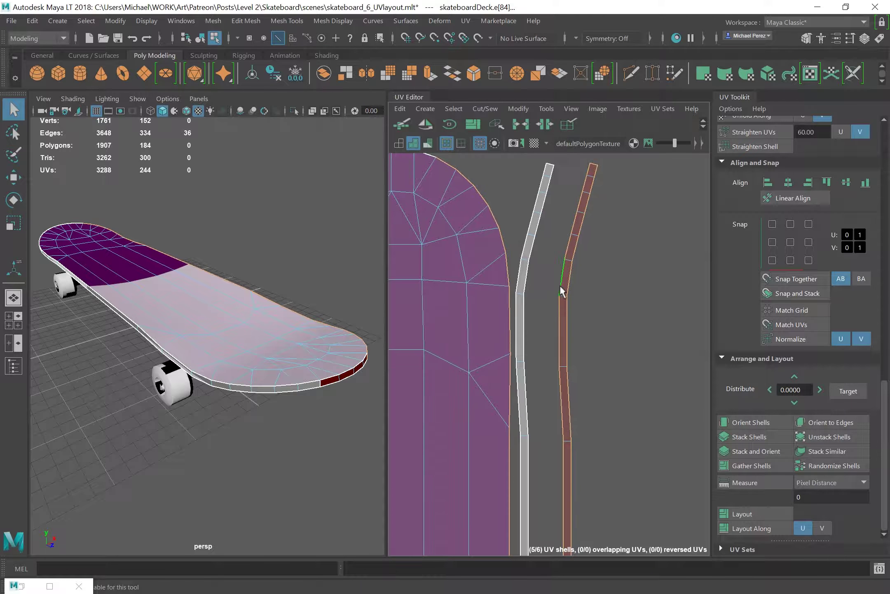
pyautogui.press('f')
pyautogui.press('f')
pyautogui.press('f')
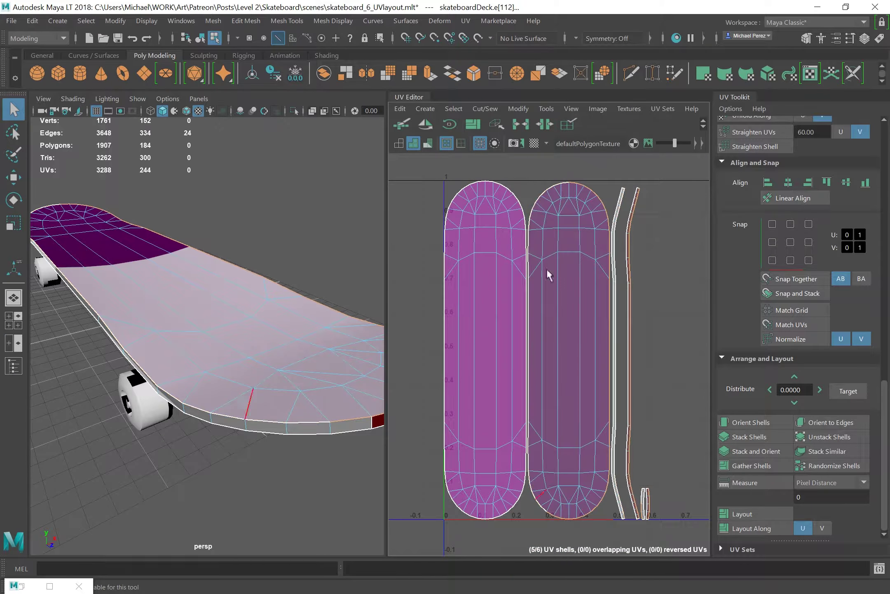
pyautogui.scroll(2, 547, 268)
pyautogui.scroll(3, 541, 376)
pyautogui.doubleClick(577, 353)
pyautogui.keyDown('ctrl'); pyautogui.moveTo(576, 353); pyautogui.dragTo(685, 362, button='right'); pyautogui.keyUp('ctrl')
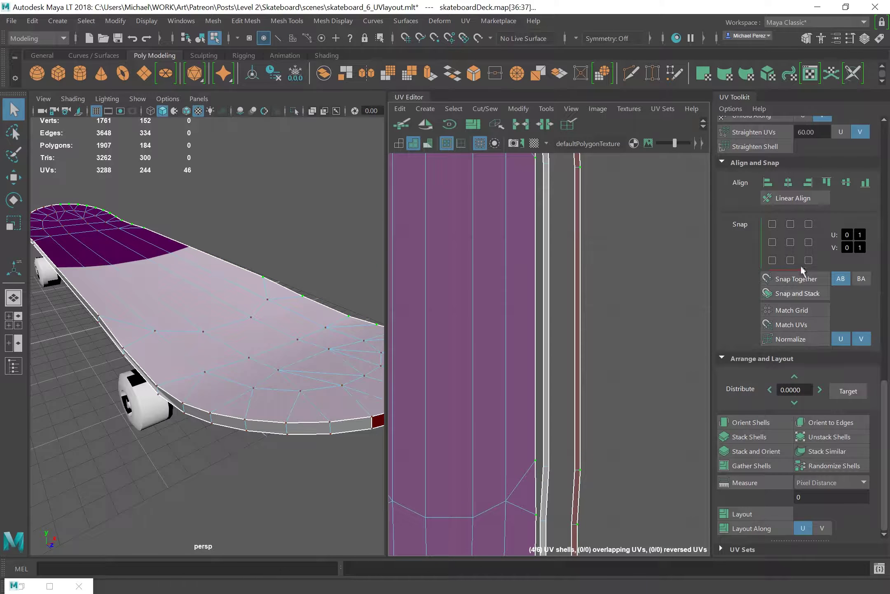
pyautogui.scroll(5, 759, 522)
pyautogui.hotkey('ctrl', 'z')
pyautogui.hotkey('ctrl', 'z')
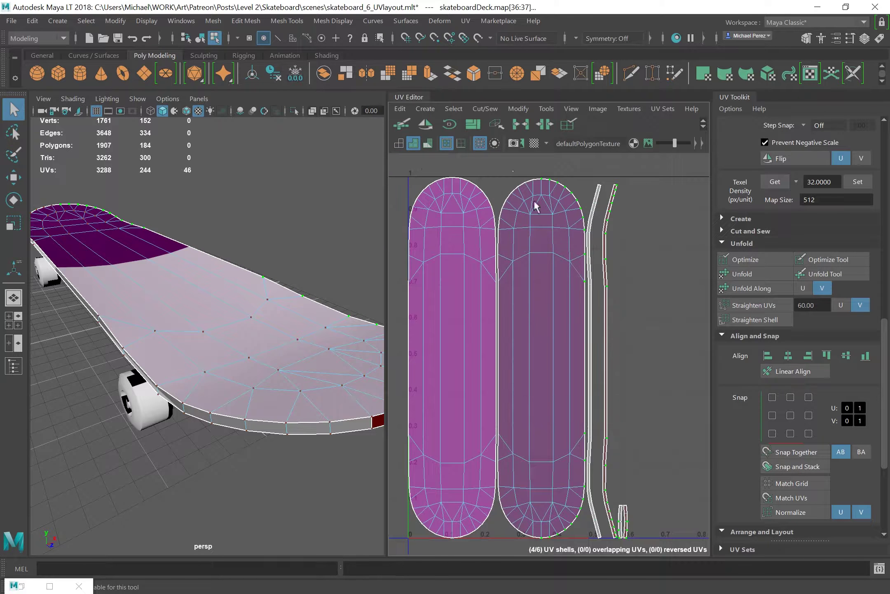
# - Select the side-strip seam edges and Move and Sew the small red shell onto the strip
pyautogui.scroll(3, 682, 500)
pyautogui.moveTo(528, 385); pyautogui.dragTo(527, 371, button='right')
pyautogui.click(578, 412)
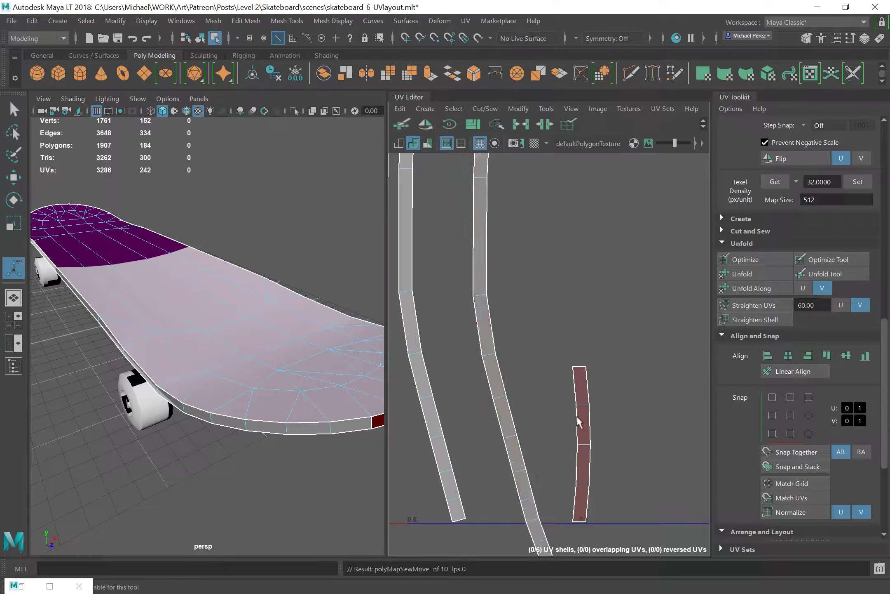
pyautogui.scroll(-1, 538, 348)
pyautogui.hotkey('ctrl', 'z')
pyautogui.click(617, 383)
pyautogui.keyDown('alt'); pyautogui.moveTo(256, 371); pyautogui.dragTo(294, 354); pyautogui.keyUp('alt')
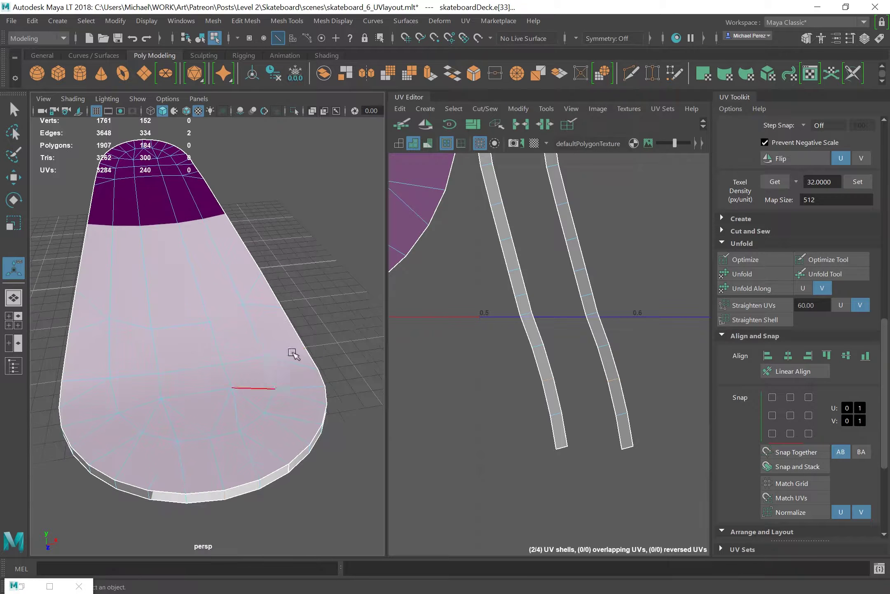
pyautogui.hotkey('ctrl', 'z')
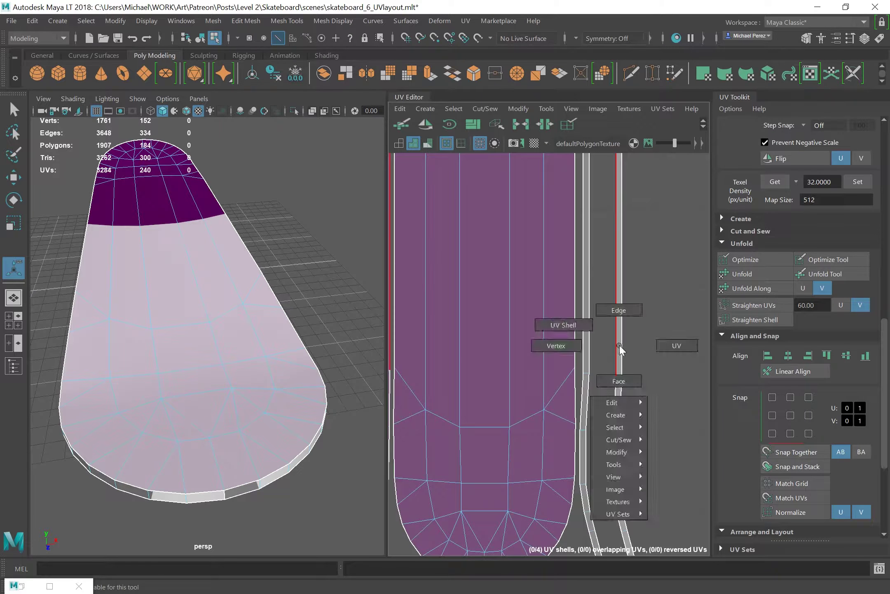
# - Convert the strip edges to UVs and straighten the left and right strips vertically
pyautogui.moveTo(606, 348); pyautogui.dragTo(204, 497, button='right')
pyautogui.keyDown('ctrl'); pyautogui.moveTo(619, 365); pyautogui.dragTo(663, 384, button='right'); pyautogui.keyUp('ctrl')
pyautogui.press('f')
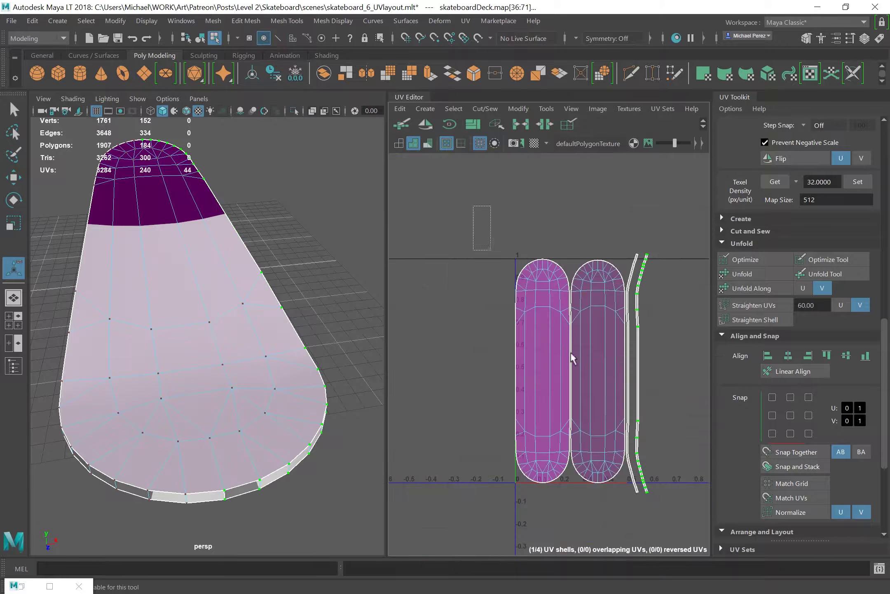
pyautogui.scroll(3, 655, 329)
pyautogui.scroll(2, 541, 173)
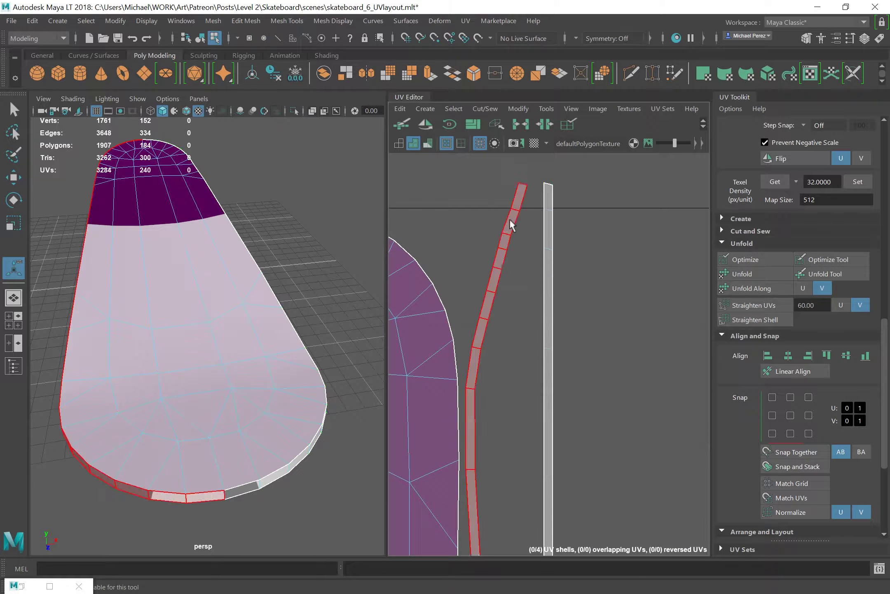
pyautogui.keyDown('ctrl'); pyautogui.moveTo(510, 225); pyautogui.dragTo(611, 239, button='right'); pyautogui.keyUp('ctrl')
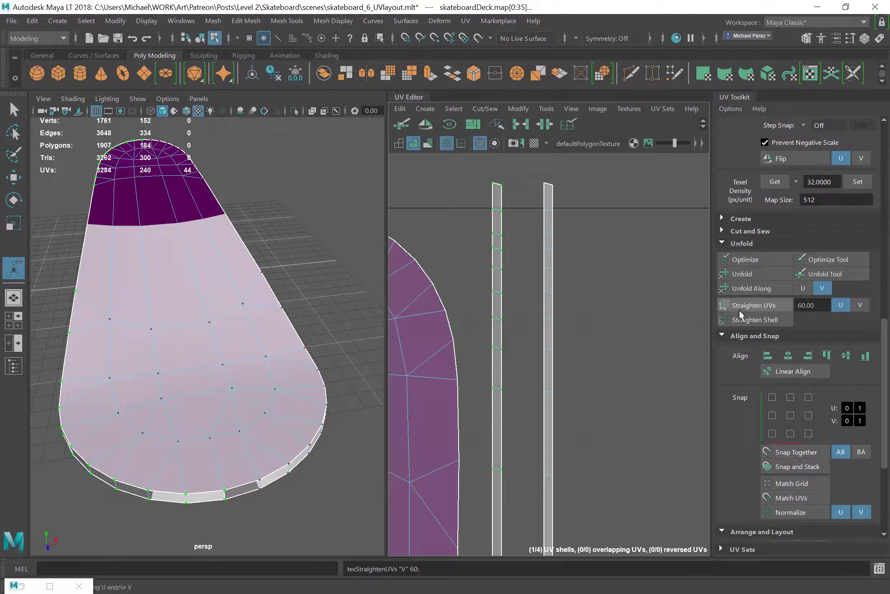
pyautogui.keyDown('ctrl'); pyautogui.moveTo(544, 297); pyautogui.dragTo(588, 371, button='right'); pyautogui.keyUp('ctrl')
pyautogui.scroll(-3, 540, 373)
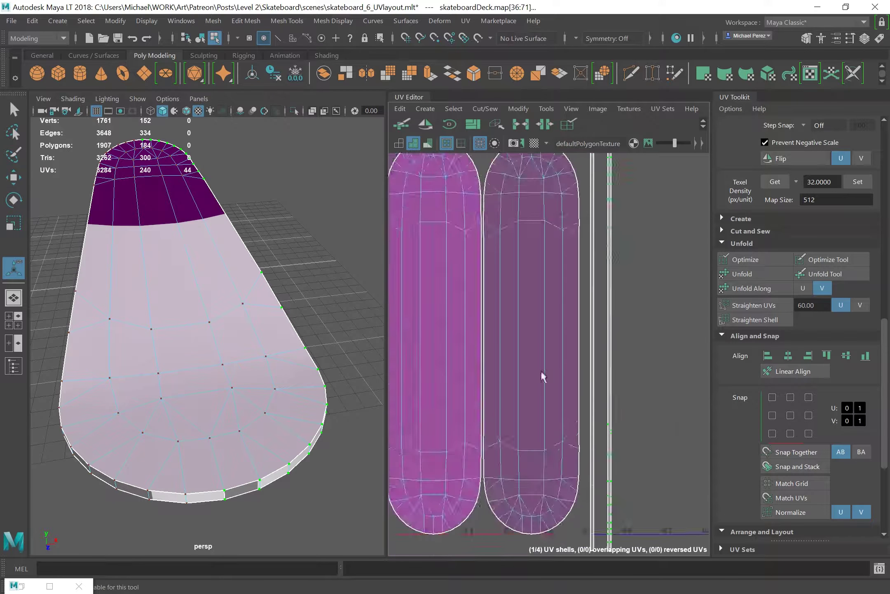
pyautogui.scroll(4, 593, 421)
pyautogui.scroll(2, 627, 290)
pyautogui.moveTo(666, 290); pyautogui.dragTo(663, 289)
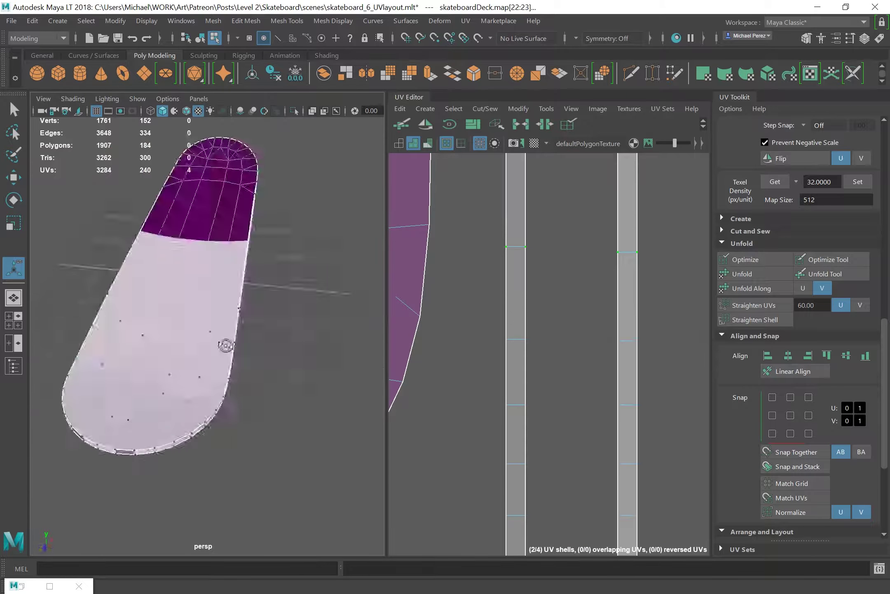
pyautogui.scroll(-5, 606, 407)
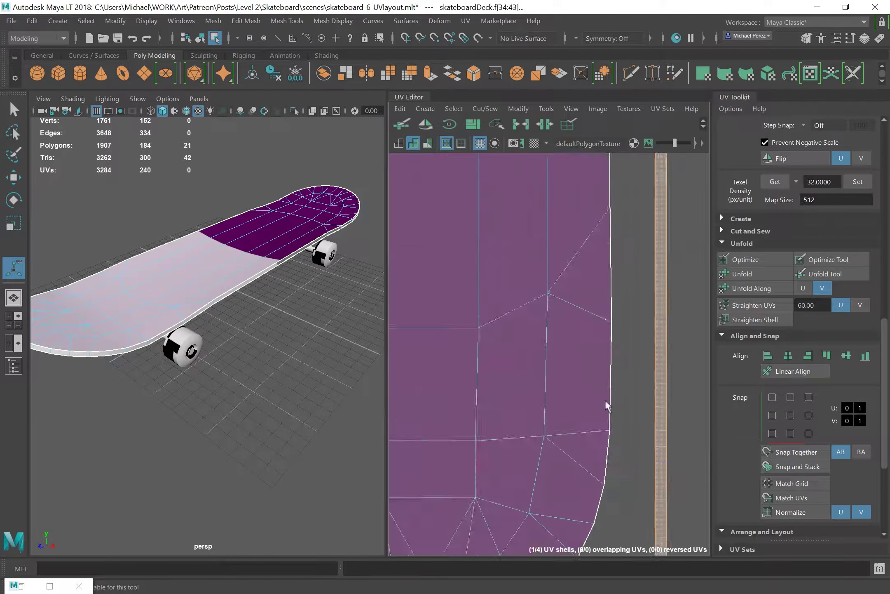
# - Select and frame the truck baseplate, then pick a baseplate seam edge to cut
pyautogui.keyDown('alt'); pyautogui.moveTo(247, 289); pyautogui.dragTo(187, 230); pyautogui.keyUp('alt')
pyautogui.click(186, 231)
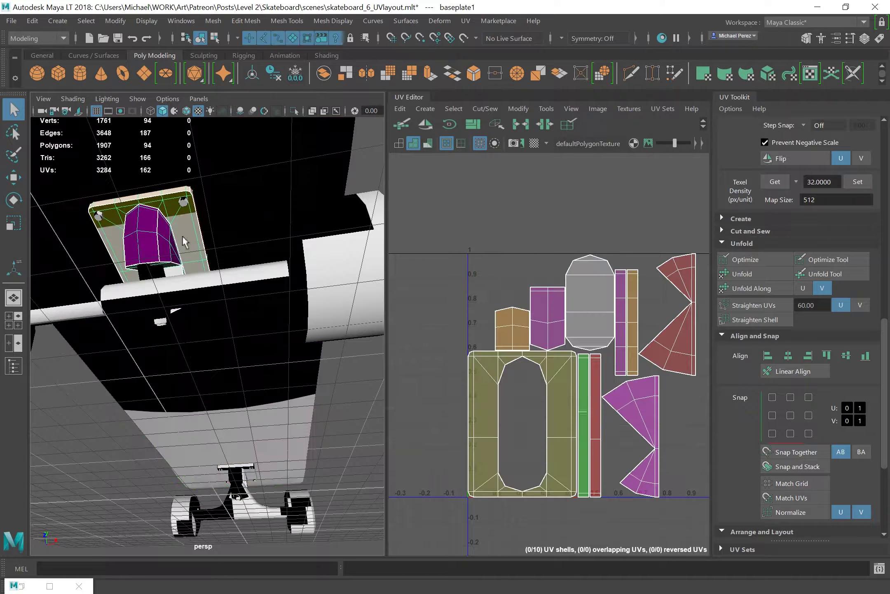
pyautogui.press('f')
pyautogui.click(269, 238)
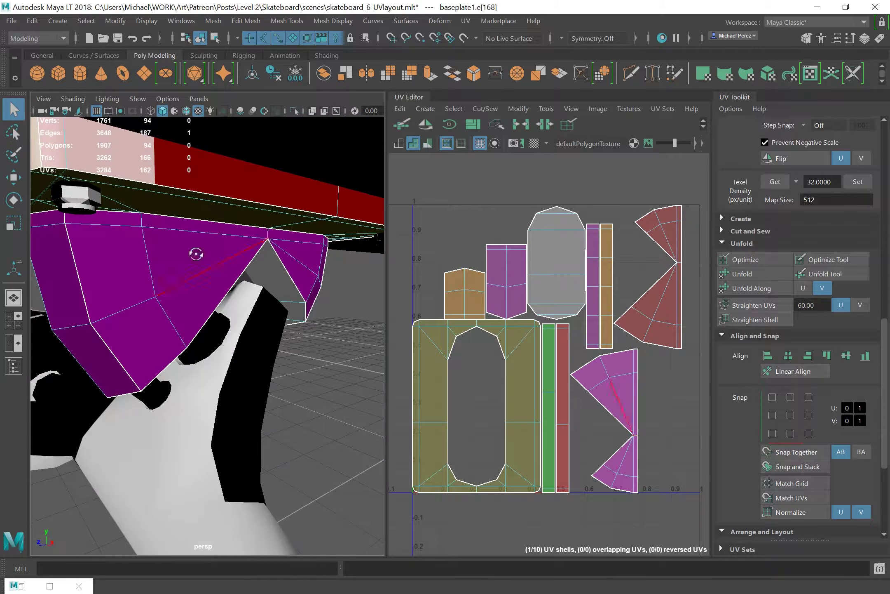
pyautogui.keyDown('alt'); pyautogui.moveTo(269, 238); pyautogui.dragTo(371, 186); pyautogui.keyUp('alt')
# - Sew the green piece onto the purple shell and select further seam edges to join
pyautogui.keyDown('shift'); pyautogui.moveTo(621, 354); pyautogui.dragTo(520, 303, button='right'); pyautogui.keyUp('shift')
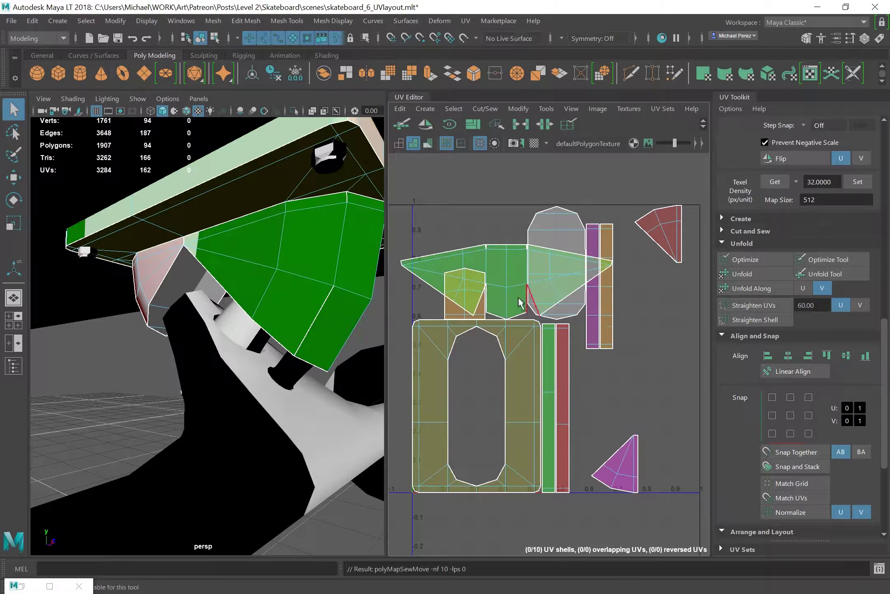
pyautogui.scroll(2, 495, 156)
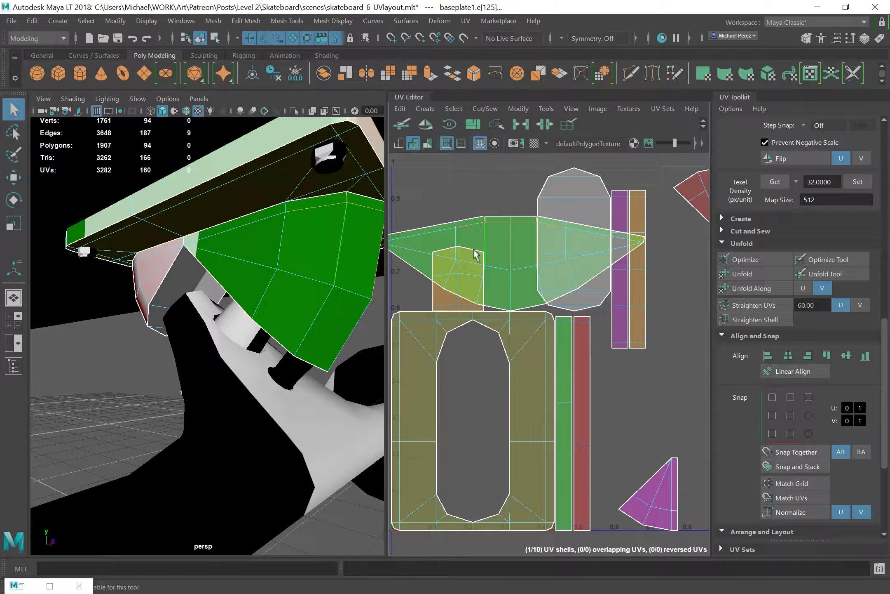
pyautogui.keyDown('alt'); pyautogui.moveTo(476, 255); pyautogui.dragTo(354, 209, button='middle'); pyautogui.keyUp('alt')
pyautogui.moveTo(512, 467); pyautogui.dragTo(552, 501)
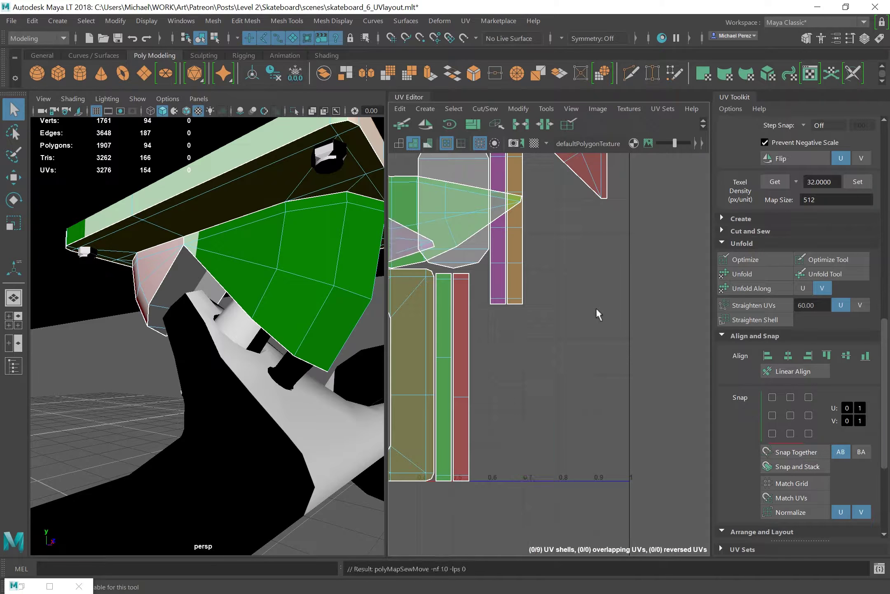
pyautogui.keyDown('alt'); pyautogui.moveTo(599, 315); pyautogui.dragTo(705, 401, button='middle'); pyautogui.keyUp('alt')
pyautogui.click(419, 324)
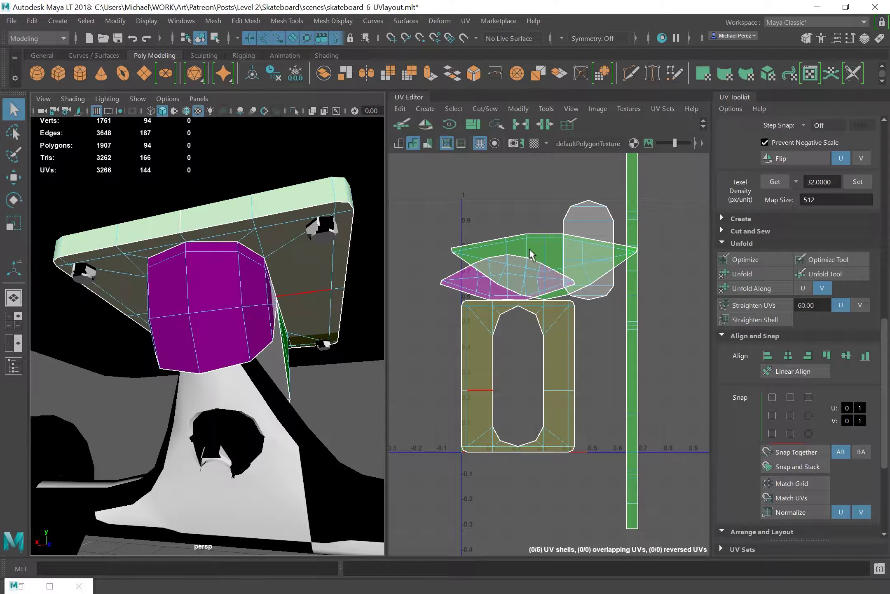
# - Select all baseplate UV shells and relax them with the Optimize Tool
pyautogui.rightClick(530, 249)
pyautogui.press('f')
pyautogui.click(828, 259)
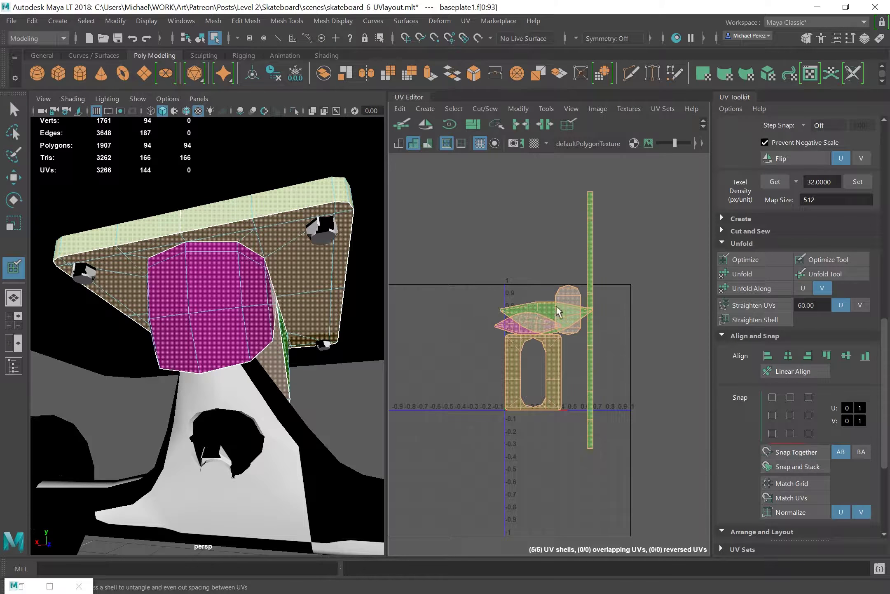
pyautogui.press('f')
pyautogui.rightClick(536, 280)
pyautogui.click(495, 313)
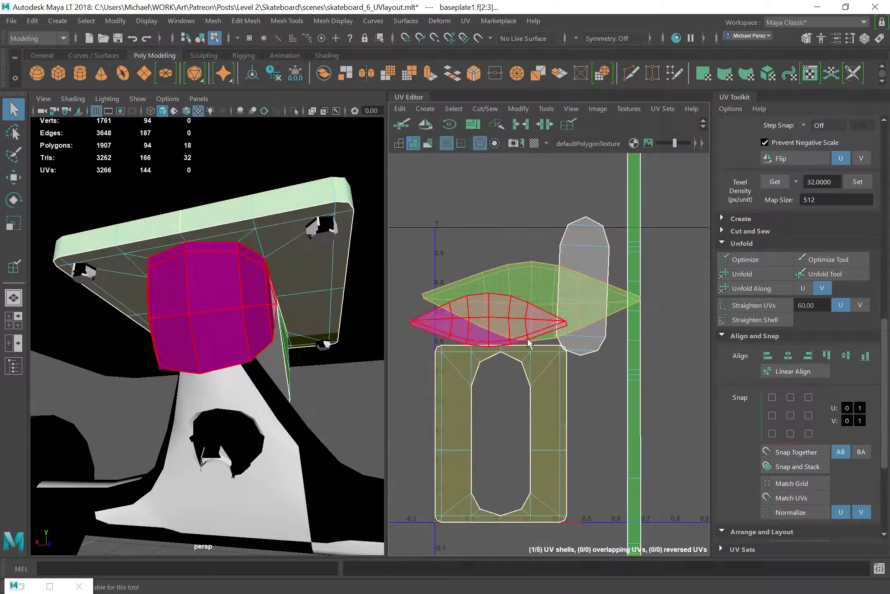
# - Straighten the tall baseplate shell's UVs and frame all the shells
pyautogui.scroll(-4, 754, 371)
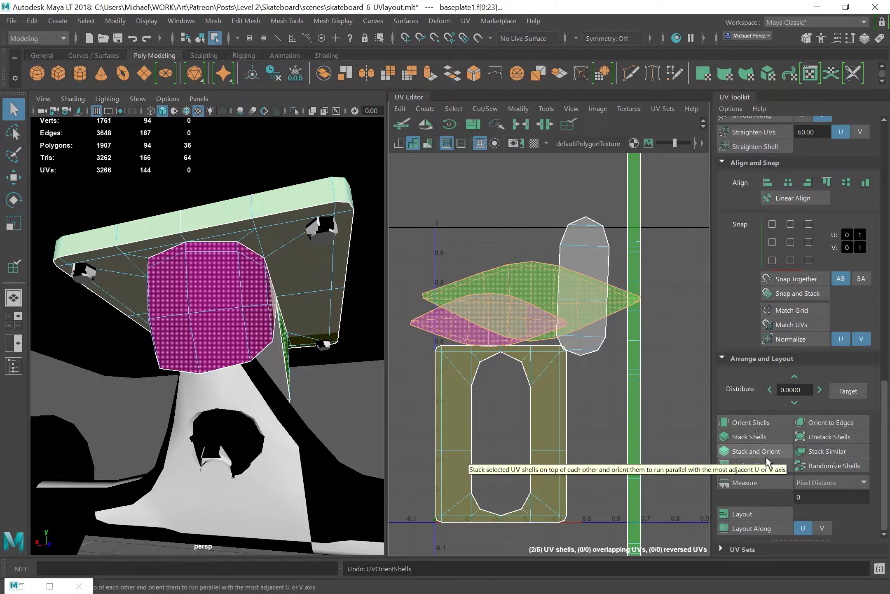
pyautogui.scroll(5, 766, 412)
pyautogui.click(746, 232)
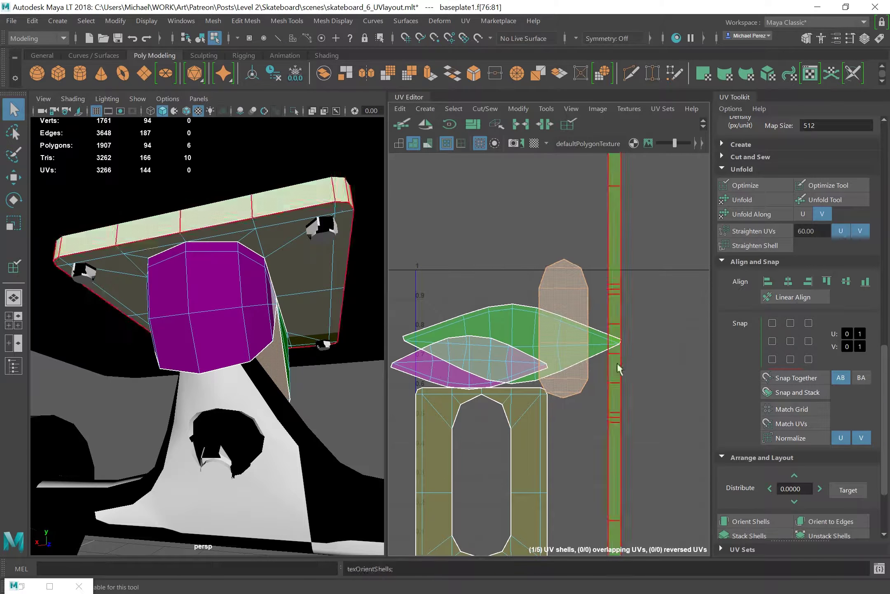
pyautogui.scroll(1, 533, 387)
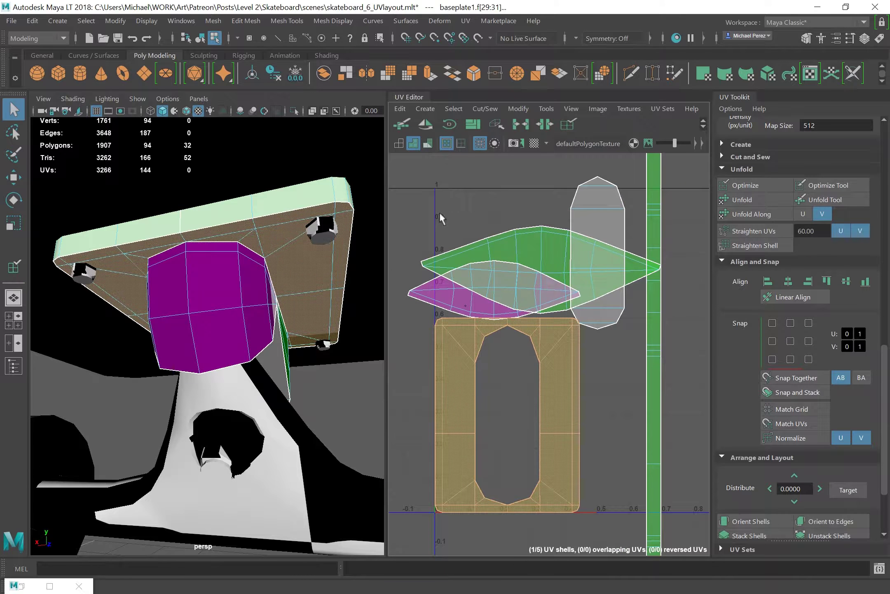
pyautogui.moveTo(440, 212); pyautogui.dragTo(643, 297)
pyautogui.scroll(-10, 611, 345)
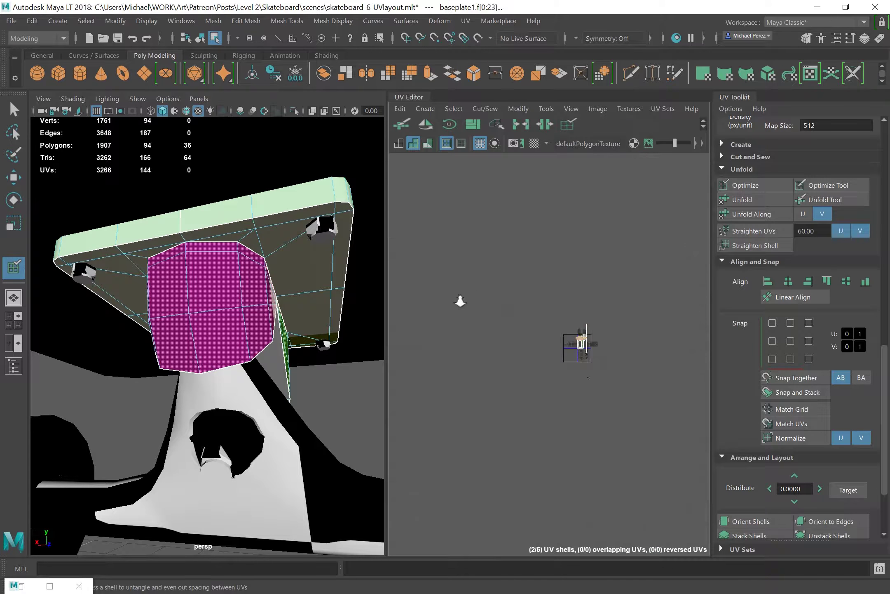
pyautogui.press('a')
# - Select the baseplate nut to load its UVs
pyautogui.keyDown('alt'); pyautogui.moveTo(248, 288); pyautogui.dragTo(163, 202); pyautogui.keyUp('alt')
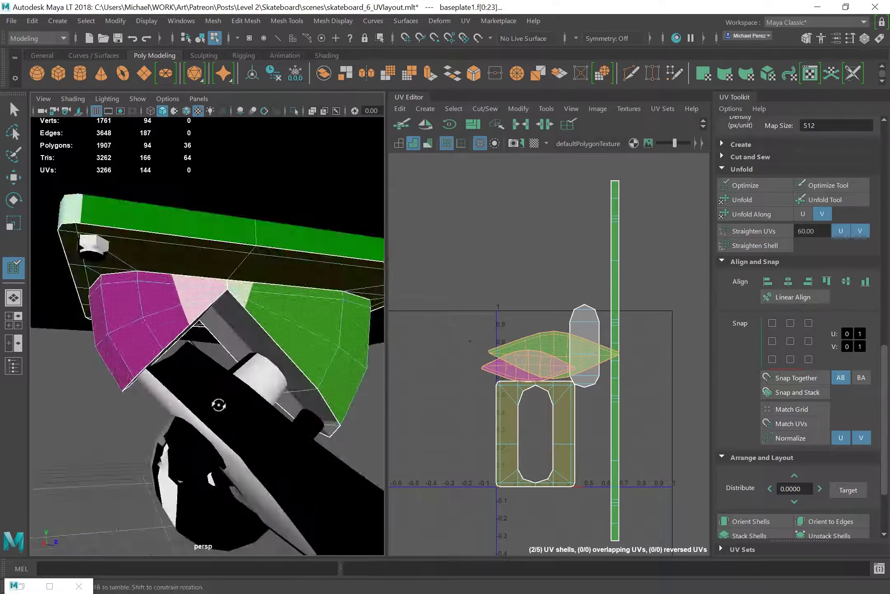
pyautogui.moveTo(162, 202); pyautogui.dragTo(177, 215, button='right')
pyautogui.click(224, 182)
# - Move and Sew the nut's brown and remaining side pieces into one main strip
pyautogui.press('f')
pyautogui.rightClick(537, 415)
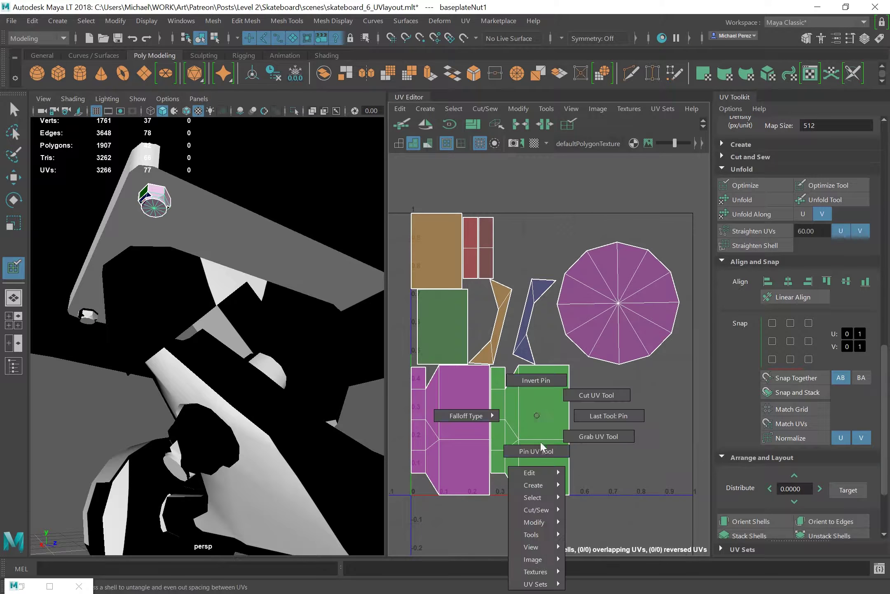
pyautogui.click(537, 380)
pyautogui.scroll(3, 561, 452)
pyautogui.scroll(2, 562, 452)
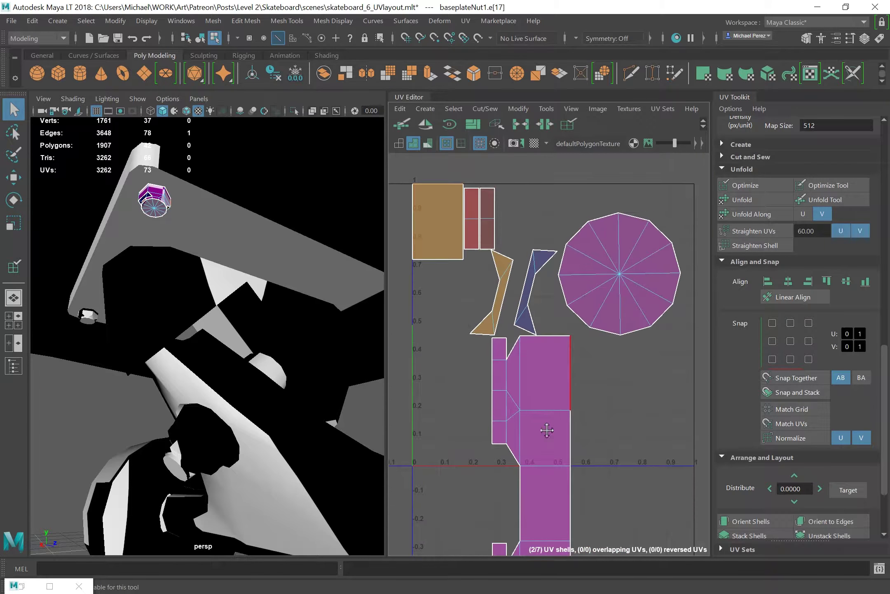
pyautogui.scroll(-1, 500, 355)
pyautogui.click(502, 357)
pyautogui.scroll(-2, 474, 285)
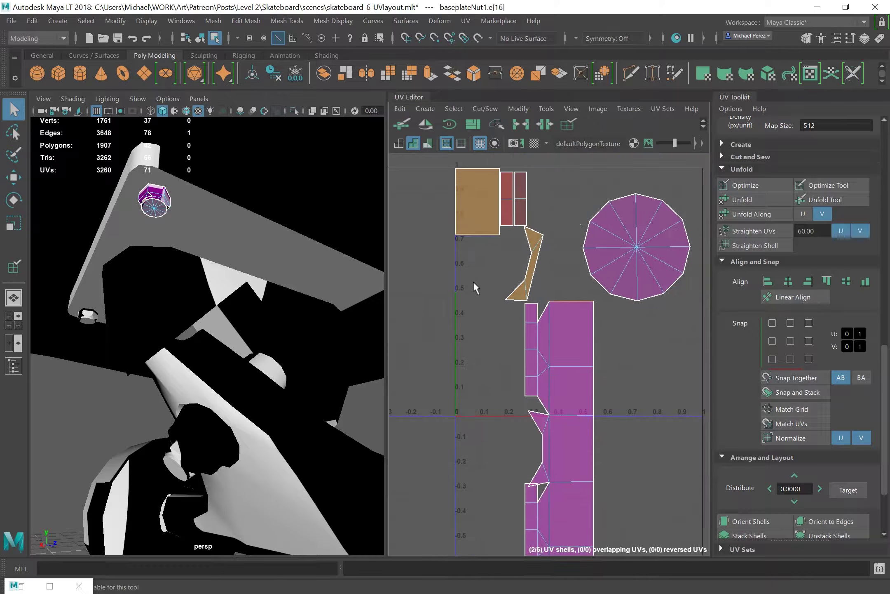
pyautogui.scroll(2, 573, 297)
pyautogui.scroll(-1, 564, 313)
pyautogui.click(564, 314)
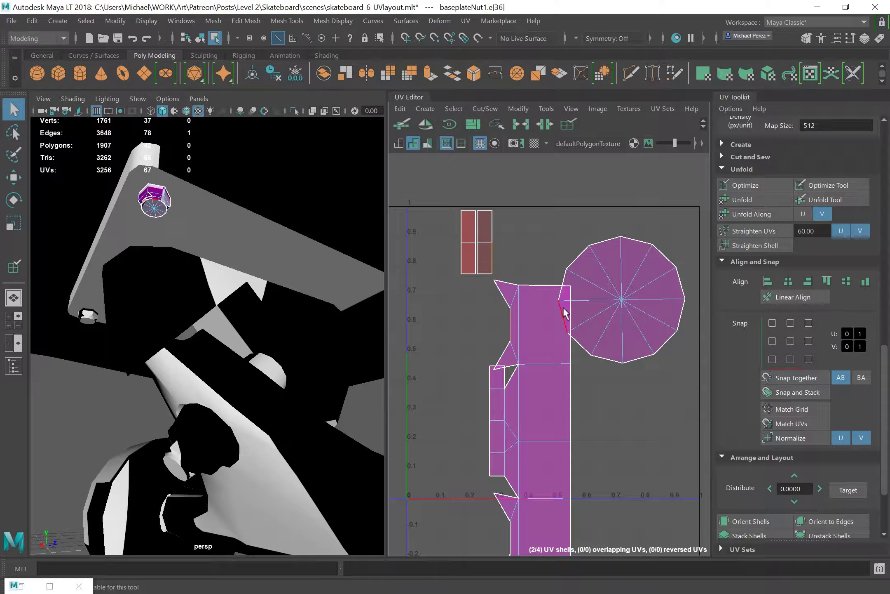
pyautogui.keyDown('alt'); pyautogui.moveTo(505, 364); pyautogui.dragTo(495, 248, button='middle'); pyautogui.keyUp('alt')
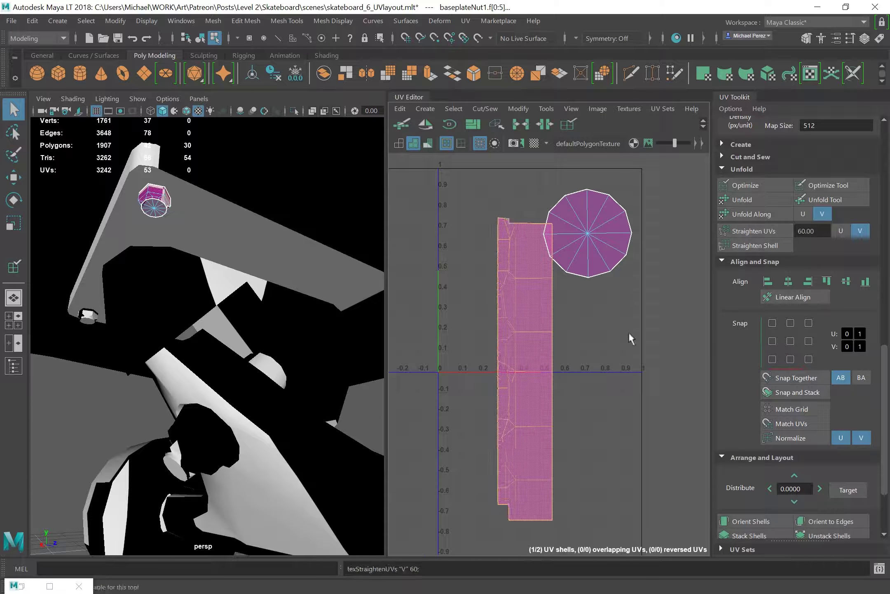
# - Straighten the nut's side strip and cut the inner band away along its edge loop
pyautogui.click(746, 246)
pyautogui.scroll(1, 534, 326)
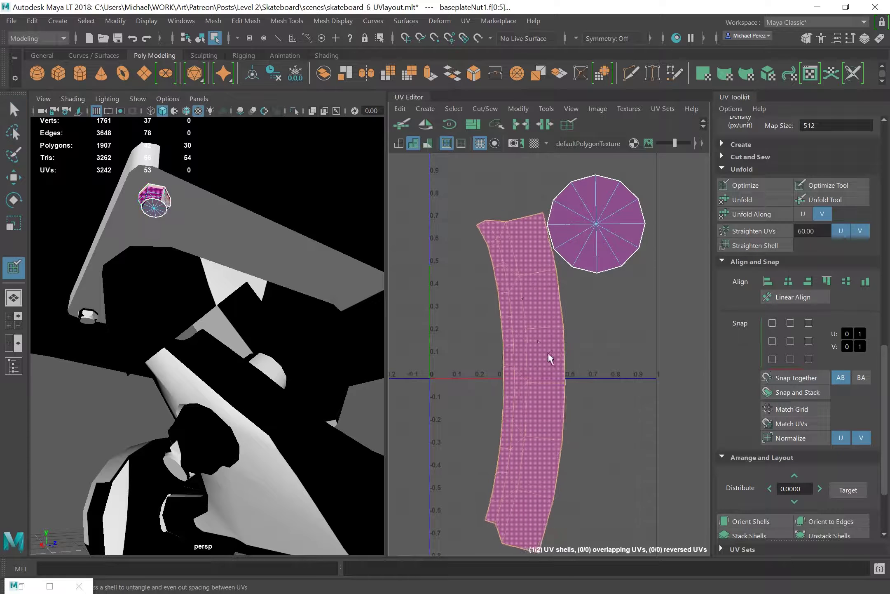
pyautogui.press('F10')
pyautogui.doubleClick(523, 310)
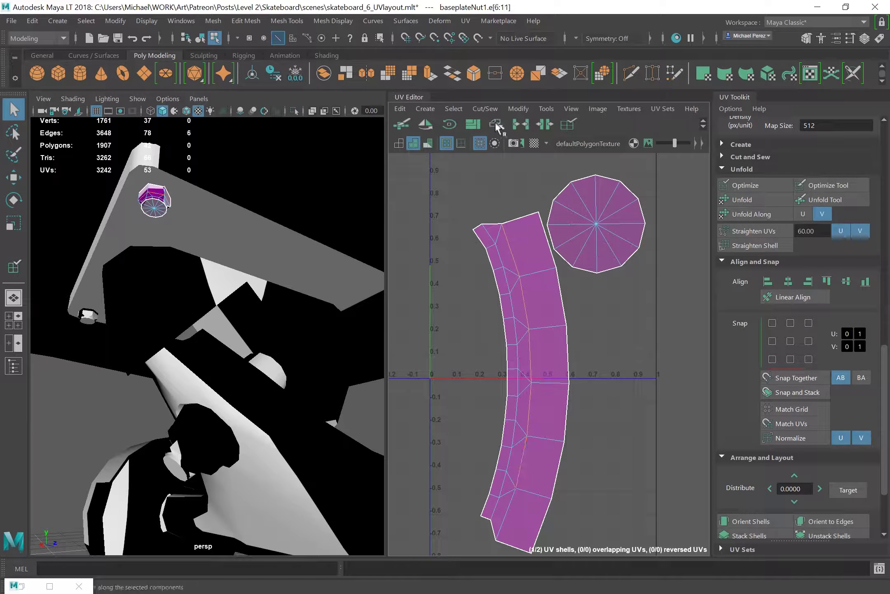
pyautogui.moveTo(531, 363); pyautogui.dragTo(531, 396, button='right')
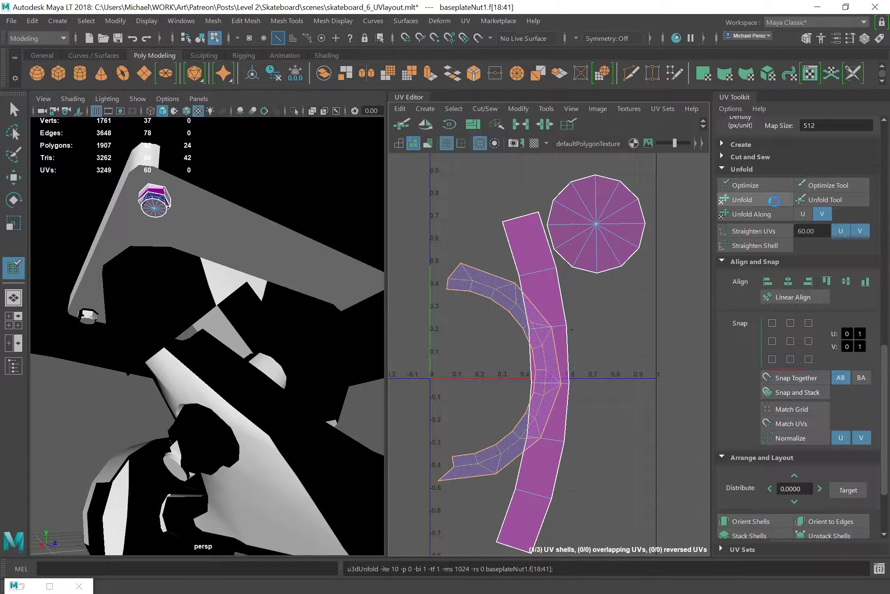
# - Unfold the nut's inner band into a flat ring shell
pyautogui.moveTo(467, 315); pyautogui.dragTo(478, 296, button='right')
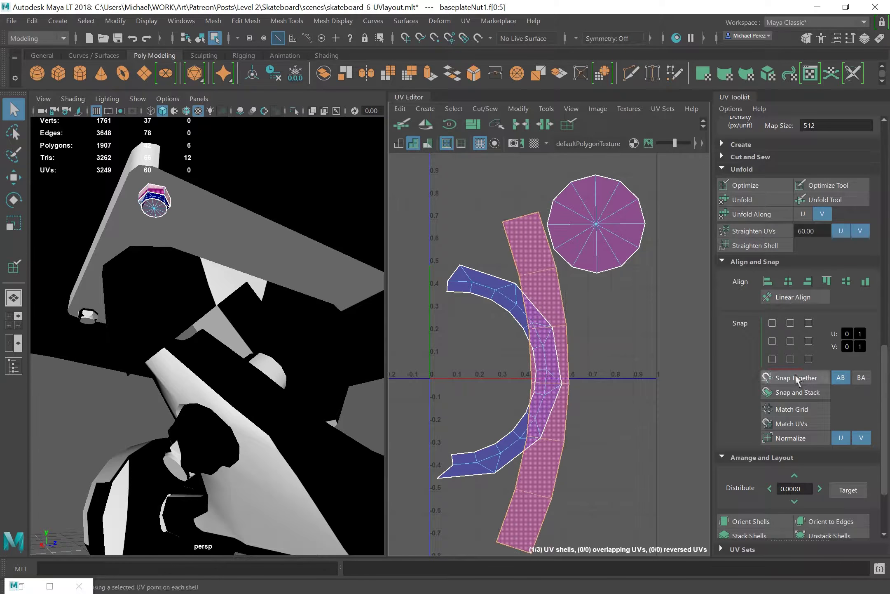
pyautogui.hotkey('ctrl', 'z')
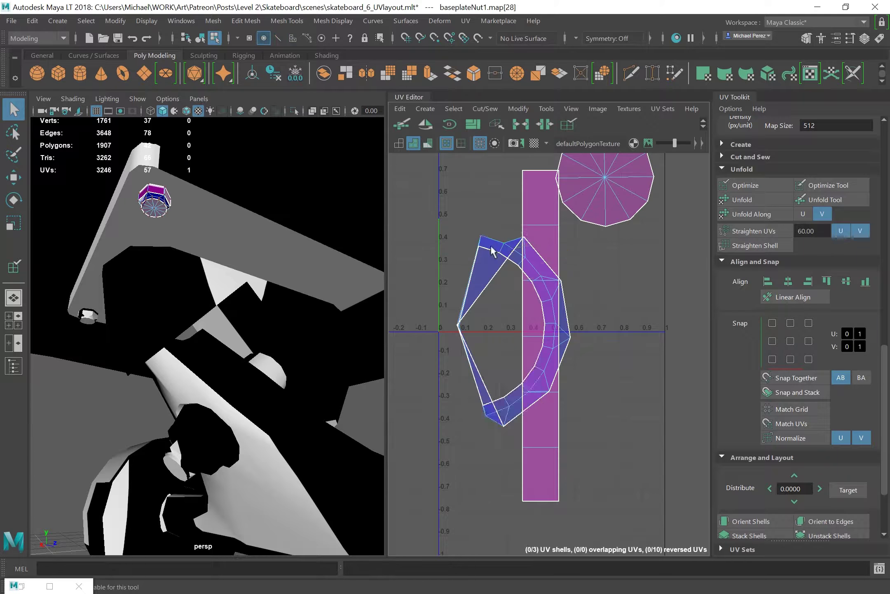
pyautogui.click(750, 186)
pyautogui.rightClick(518, 245)
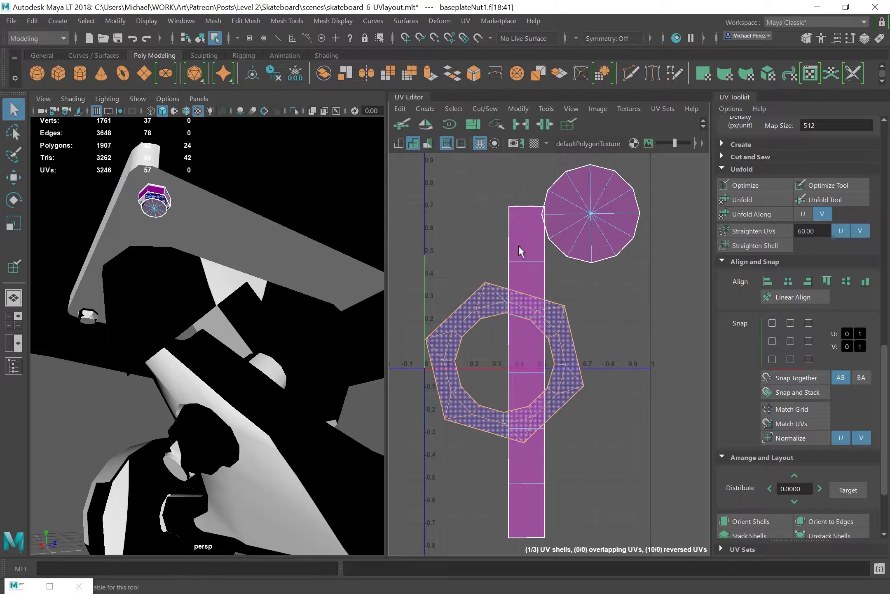
# - Toggle UV distortion shading off and show the checker pattern on the nut's UVs
pyautogui.hotkey('ctrl', 'z')
pyautogui.hotkey('ctrl', 'z')
pyautogui.hotkey('ctrl', 'z')
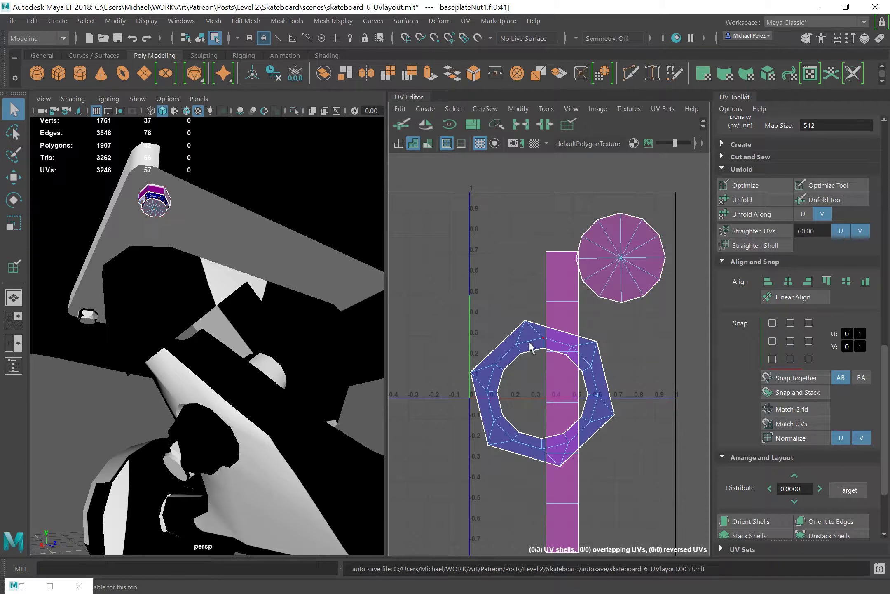
pyautogui.click(659, 109)
pyautogui.click(696, 123)
pyautogui.scroll(2, 593, 295)
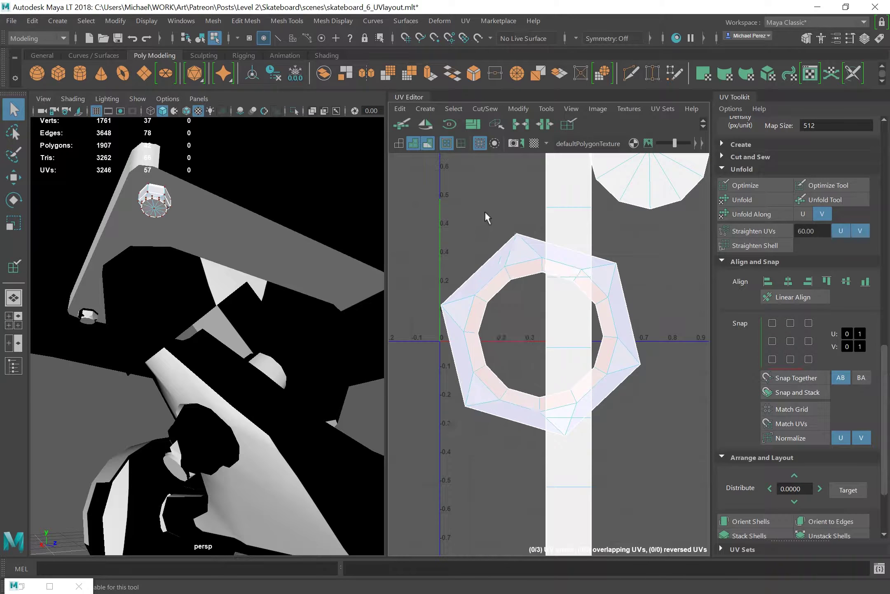
pyautogui.click(592, 109)
pyautogui.click(535, 144)
# - Cut the hexagonal ring open and pull it into an arc with the Unfold Tool
pyautogui.rightClick(173, 214)
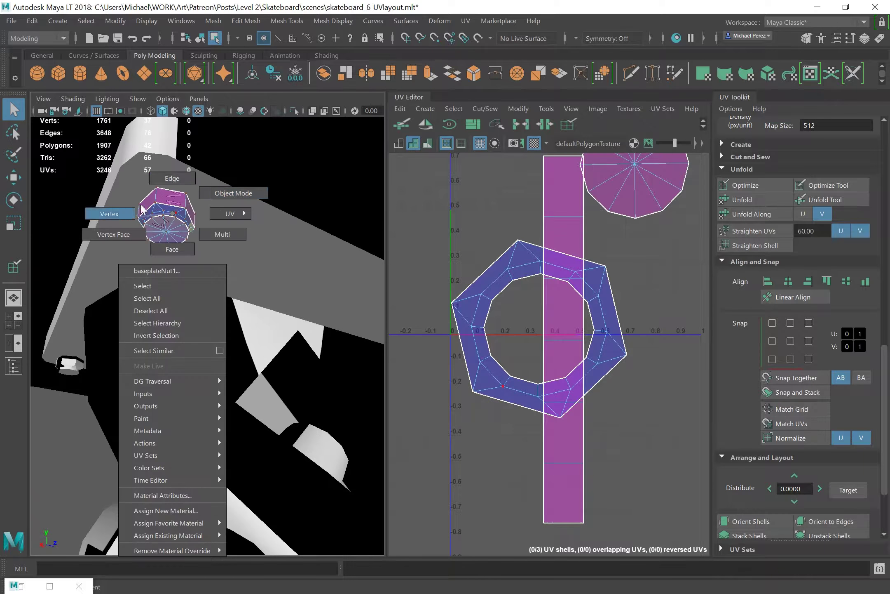
pyautogui.press('f')
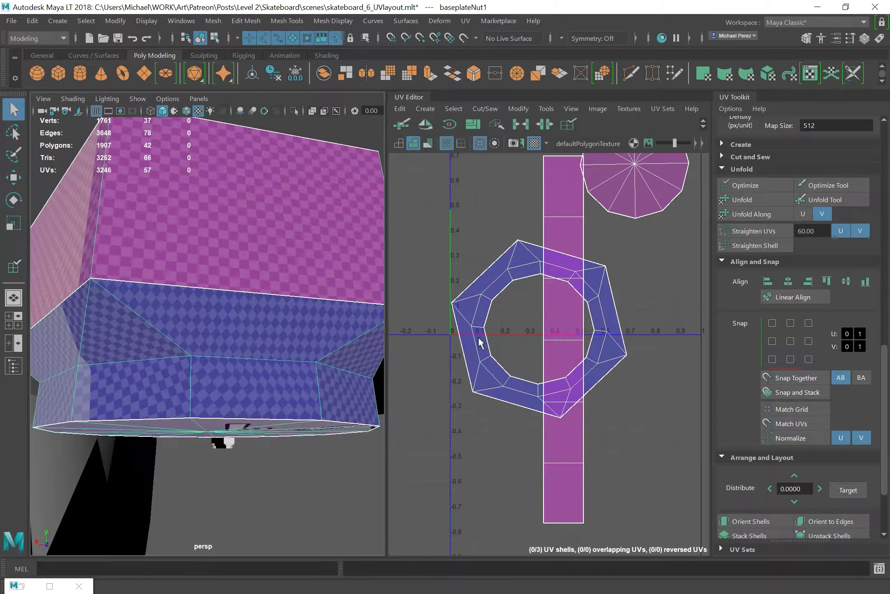
pyautogui.moveTo(480, 342); pyautogui.dragTo(511, 365, button='right')
pyautogui.click(449, 124)
pyautogui.hotkey('ctrl', 'z')
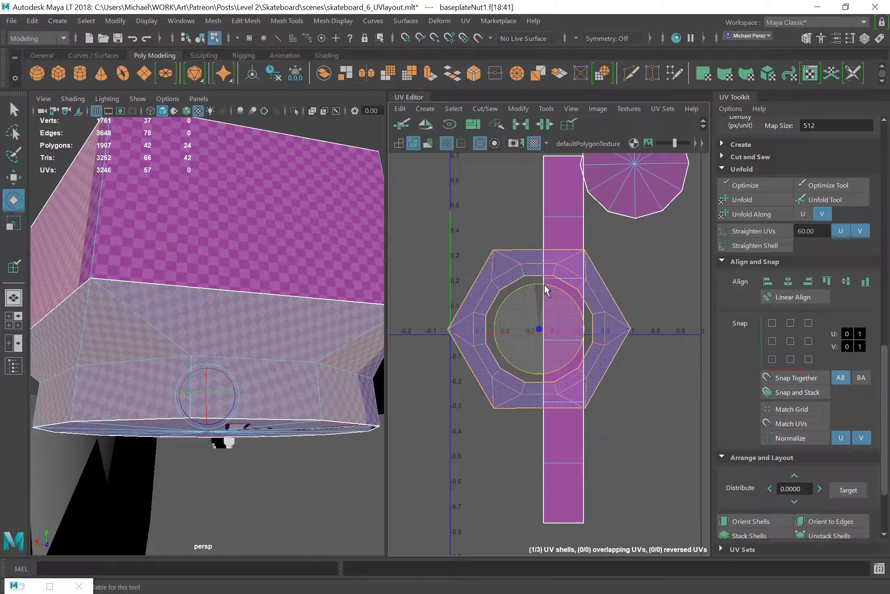
pyautogui.hotkey('ctrl', 'z')
pyautogui.hotkey('ctrl', 'z')
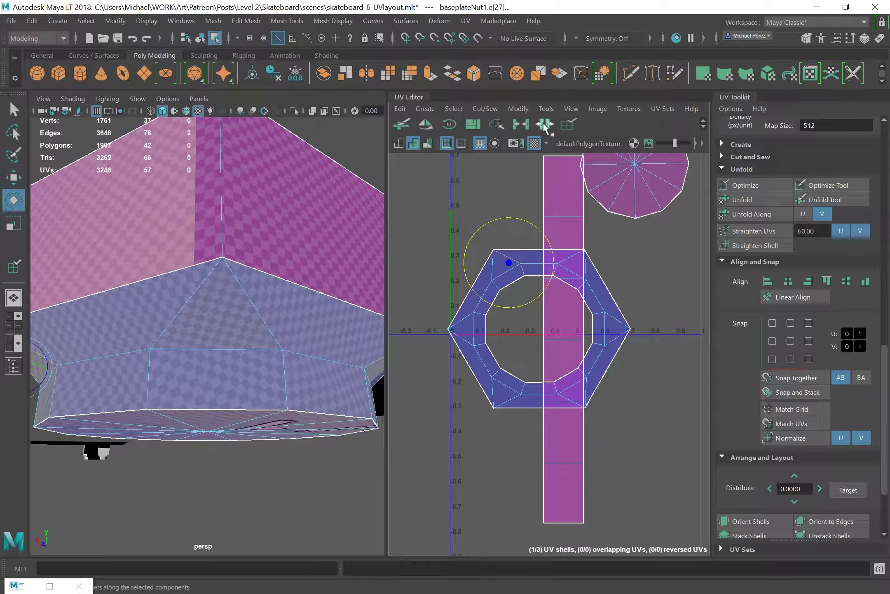
pyautogui.hotkey('ctrl', 'z')
pyautogui.moveTo(518, 311); pyautogui.dragTo(604, 312)
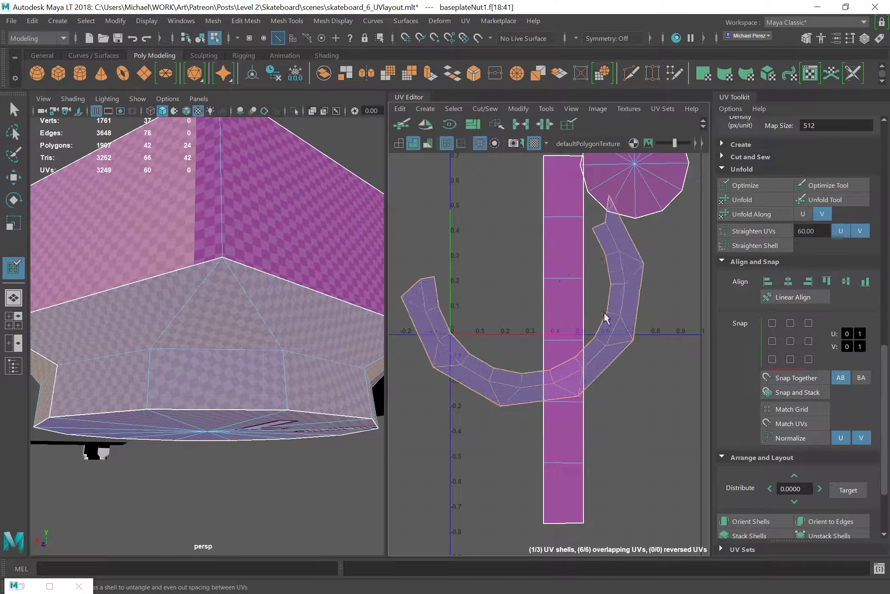
# - Select the arc-shaped shell and unfold it again into a long curved band
pyautogui.keyDown('alt'); pyautogui.moveTo(247, 289); pyautogui.dragTo(208, 382); pyautogui.keyUp('alt')
pyautogui.moveTo(250, 239); pyautogui.dragTo(298, 225, button='right')
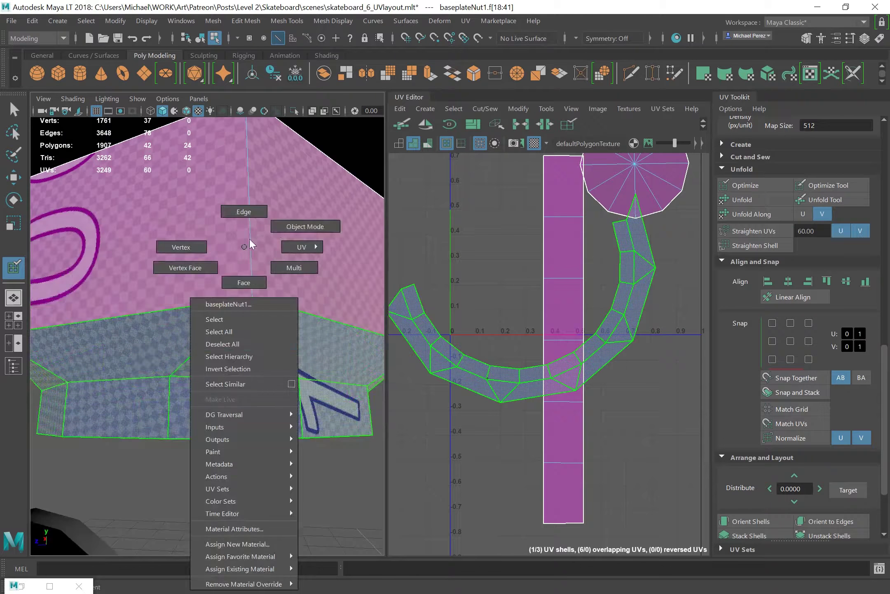
pyautogui.moveTo(298, 224)
pyautogui.keyDown('alt'); pyautogui.mouseDown()
pyautogui.moveTo(310, 357)
pyautogui.moveTo(383, 375)
pyautogui.mouseUp(); pyautogui.keyUp('alt')
pyautogui.moveTo(515, 385); pyautogui.dragTo(504, 394, button='right')
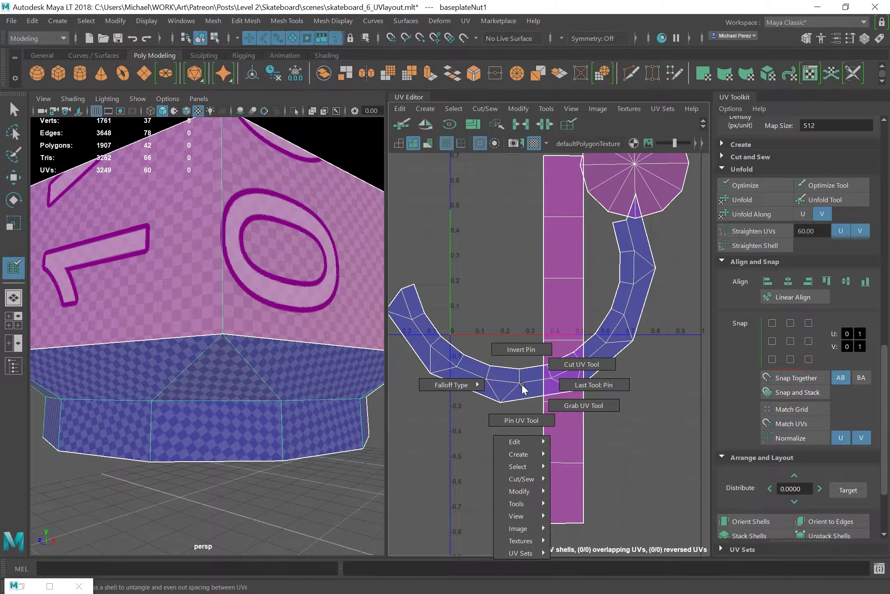
pyautogui.click(504, 393)
pyautogui.click(737, 199)
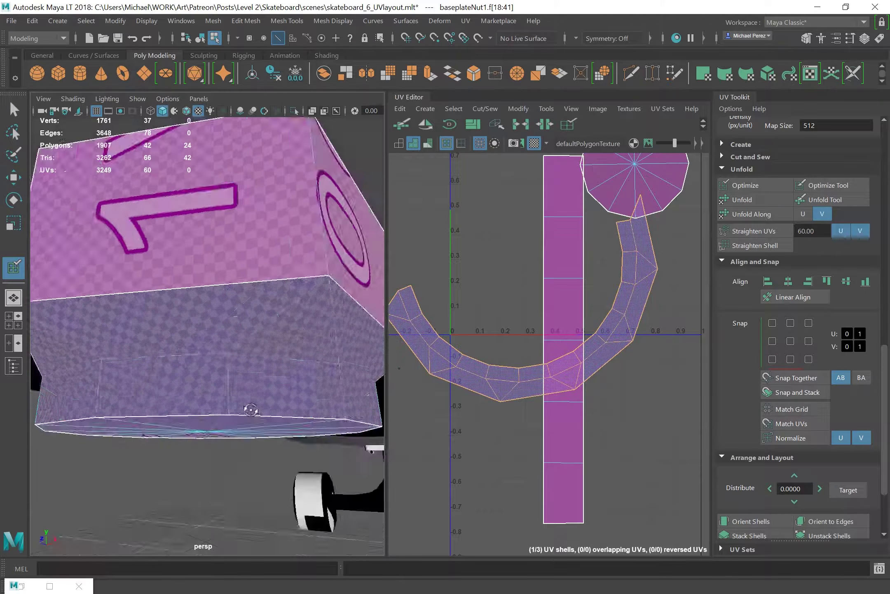
pyautogui.moveTo(231, 371)
pyautogui.keyDown('alt'); pyautogui.mouseDown()
pyautogui.moveTo(265, 398)
pyautogui.moveTo(348, 348)
pyautogui.moveTo(252, 291)
pyautogui.moveTo(113, 294)
pyautogui.moveTo(278, 427)
pyautogui.mouseUp(); pyautogui.keyUp('alt')
# - Select the truck hanger, widen the UV Editor and sew two hanger shells together
pyautogui.click(279, 427)
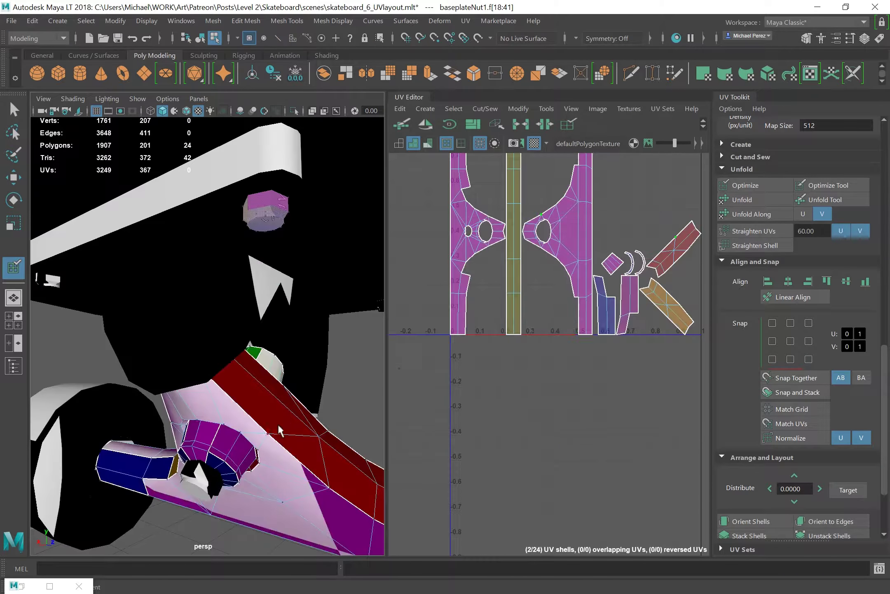
pyautogui.moveTo(302, 247); pyautogui.dragTo(361, 229, button='right')
pyautogui.moveTo(384, 337); pyautogui.dragTo(232, 337)
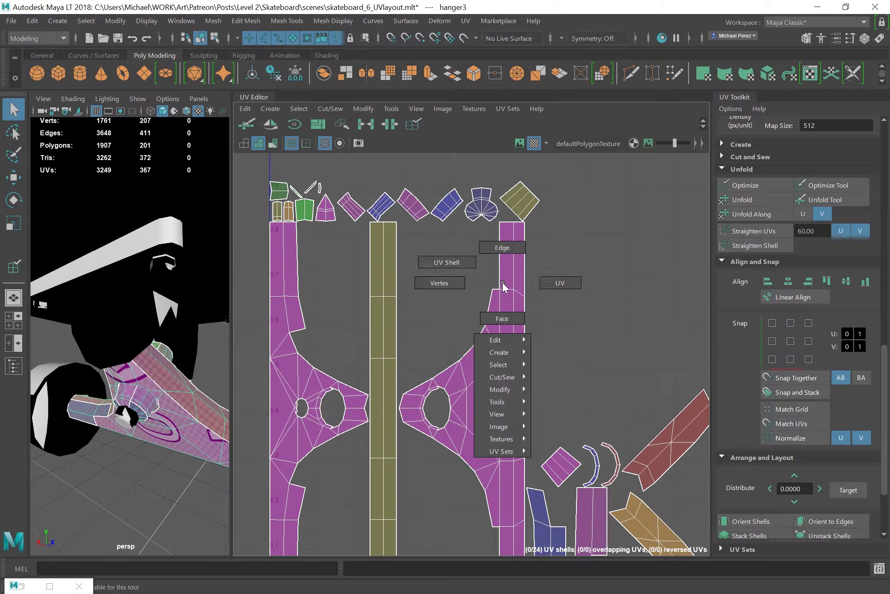
pyautogui.moveTo(502, 281); pyautogui.dragTo(501, 248, button='right')
pyautogui.click(390, 126)
pyautogui.scroll(3, 564, 340)
pyautogui.scroll(3, 143, 246)
pyautogui.moveTo(167, 243); pyautogui.dragTo(143, 246, button='right')
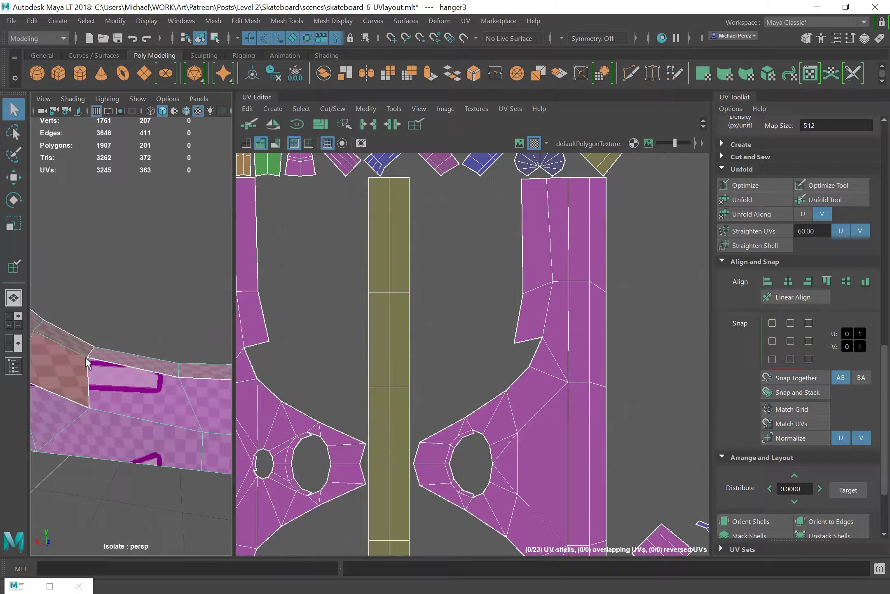
# - Move and Sew pieces along hanger seams, cutting the diagonal seam and rejoining the red piece
pyautogui.click(541, 348)
pyautogui.moveTo(554, 358)
pyautogui.keyDown('shift'); pyautogui.mouseDown(button='right')
pyautogui.moveTo(508, 359)
pyautogui.moveTo(500, 429)
pyautogui.mouseUp(button='right'); pyautogui.keyUp('shift')
pyautogui.doubleClick(512, 398)
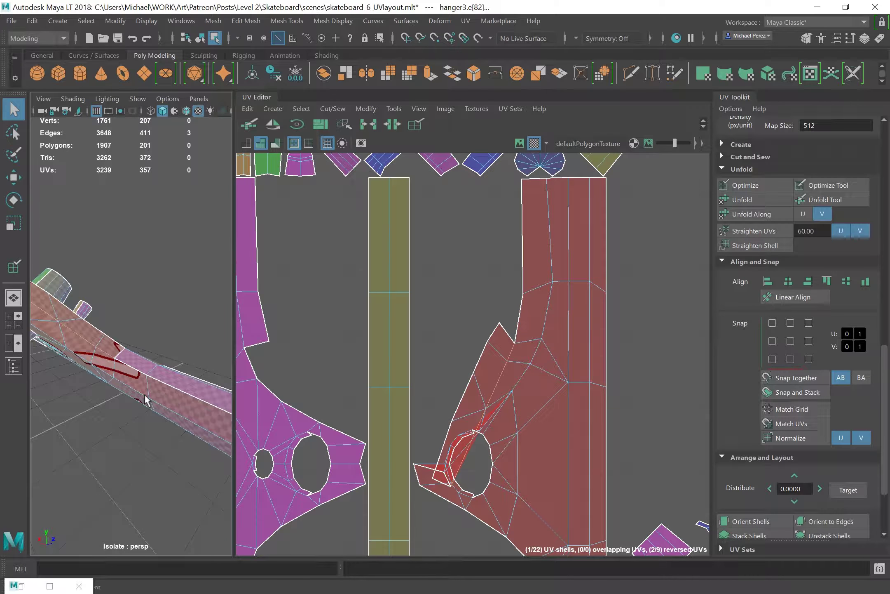
pyautogui.keyDown('shift'); pyautogui.moveTo(488, 315); pyautogui.dragTo(454, 318, button='right'); pyautogui.keyUp('shift')
pyautogui.keyDown('alt'); pyautogui.moveTo(272, 373); pyautogui.dragTo(420, 363, button='middle'); pyautogui.keyUp('alt')
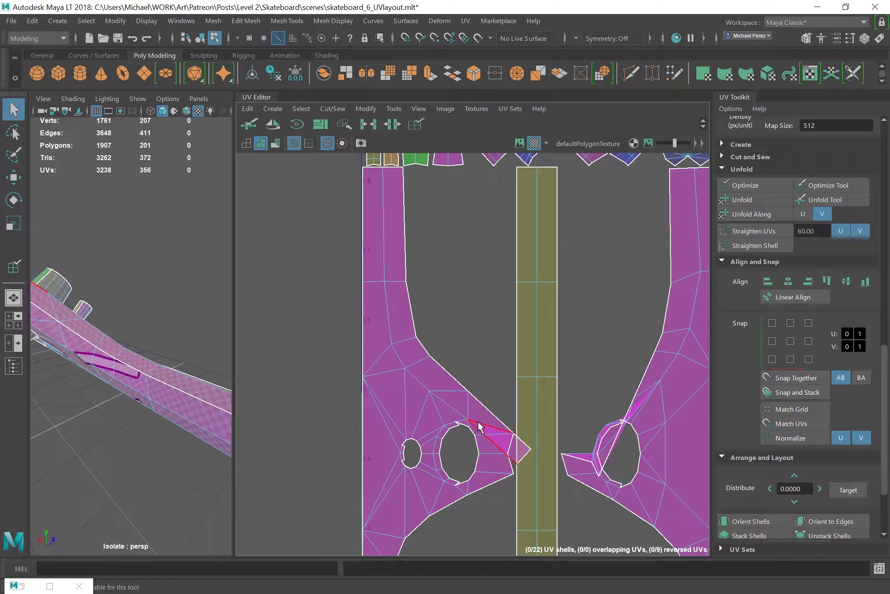
pyautogui.keyDown('shift'); pyautogui.moveTo(521, 448); pyautogui.dragTo(486, 450, button='right'); pyautogui.keyUp('shift')
pyautogui.keyDown('alt'); pyautogui.moveTo(414, 522); pyautogui.dragTo(490, 404, button='middle'); pyautogui.keyUp('alt')
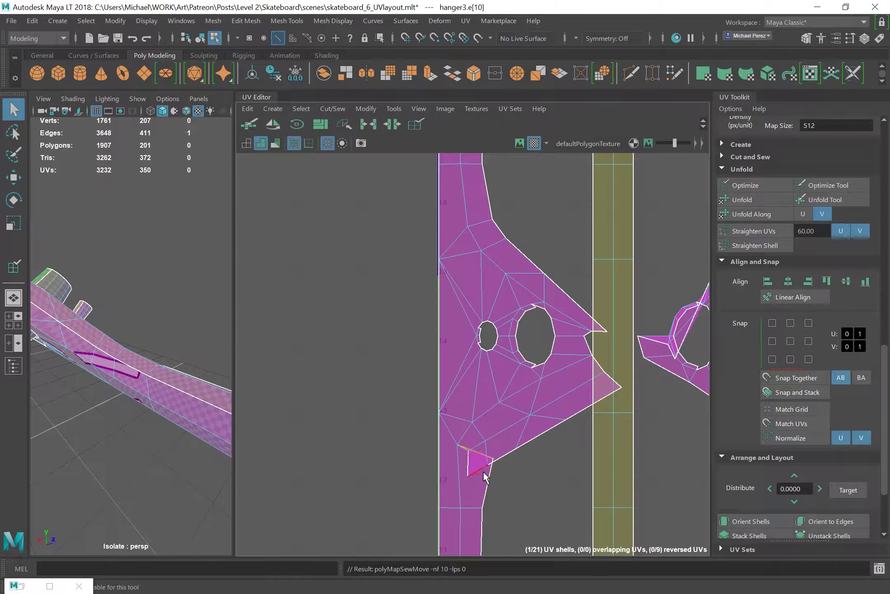
# - Sew the seam beside the hole and neighbouring shells, then cut a new seam with 3D Cut and Sew
pyautogui.moveTo(489, 484)
pyautogui.keyDown('alt'); pyautogui.mouseDown(button='middle')
pyautogui.moveTo(424, 377)
pyautogui.moveTo(207, 476)
pyautogui.mouseUp(button='middle'); pyautogui.keyUp('alt')
pyautogui.click(574, 375)
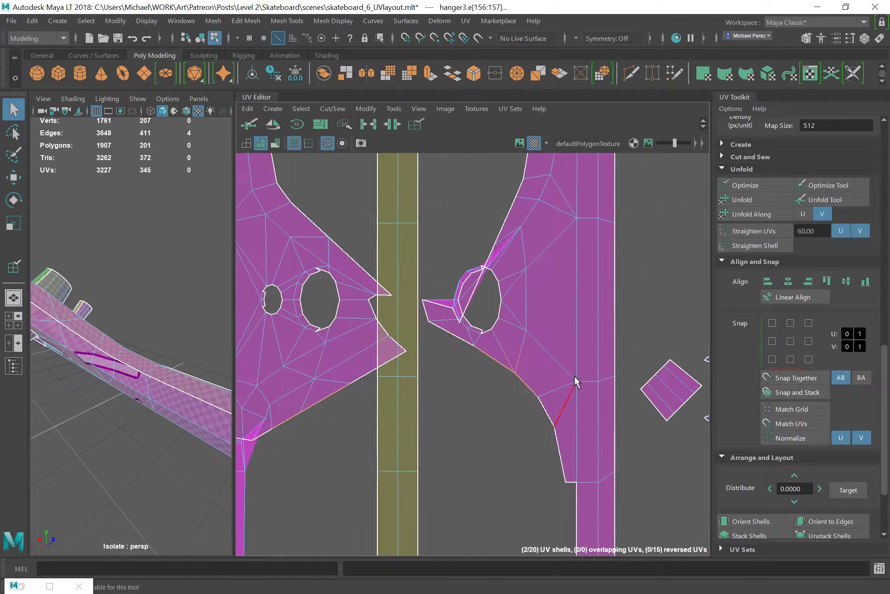
pyautogui.keyDown('shift'); pyautogui.moveTo(573, 375); pyautogui.dragTo(535, 376, button='right'); pyautogui.keyUp('shift')
pyautogui.moveTo(536, 376)
pyautogui.keyDown('alt'); pyautogui.mouseDown(button='middle')
pyautogui.moveTo(478, 328)
pyautogui.moveTo(498, 160)
pyautogui.mouseUp(button='middle'); pyautogui.keyUp('alt')
pyautogui.click(345, 124)
pyautogui.keyDown('alt'); pyautogui.moveTo(135, 407); pyautogui.dragTo(189, 341); pyautogui.keyUp('alt')
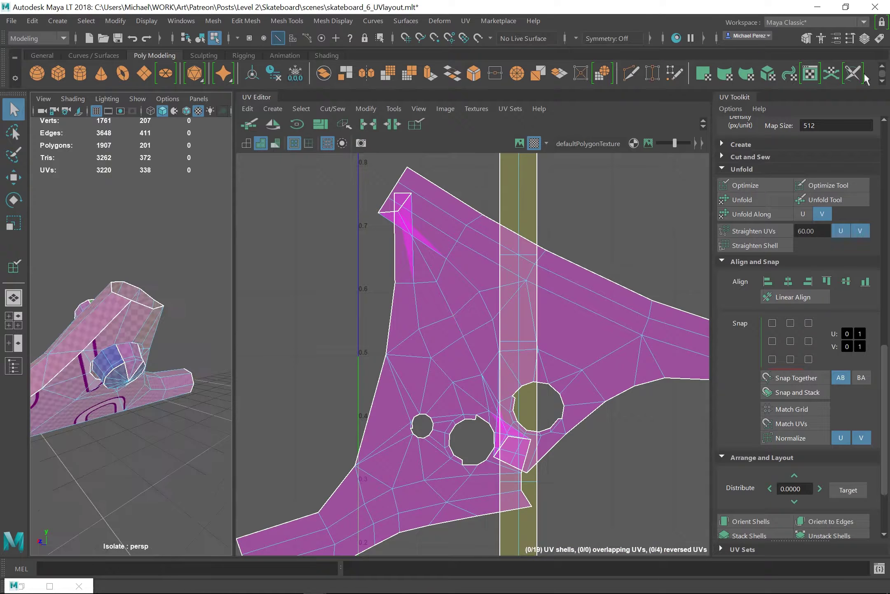
pyautogui.click(134, 343)
pyautogui.moveTo(134, 343)
pyautogui.keyDown('alt'); pyautogui.mouseDown()
pyautogui.moveTo(119, 315)
pyautogui.moveTo(164, 345)
pyautogui.moveTo(182, 330)
pyautogui.mouseUp(); pyautogui.keyUp('alt')
pyautogui.click(194, 333)
# - Select the whole hanger shell, even out its UV spacing, and rotate it 90 degrees
pyautogui.rightClick(483, 328)
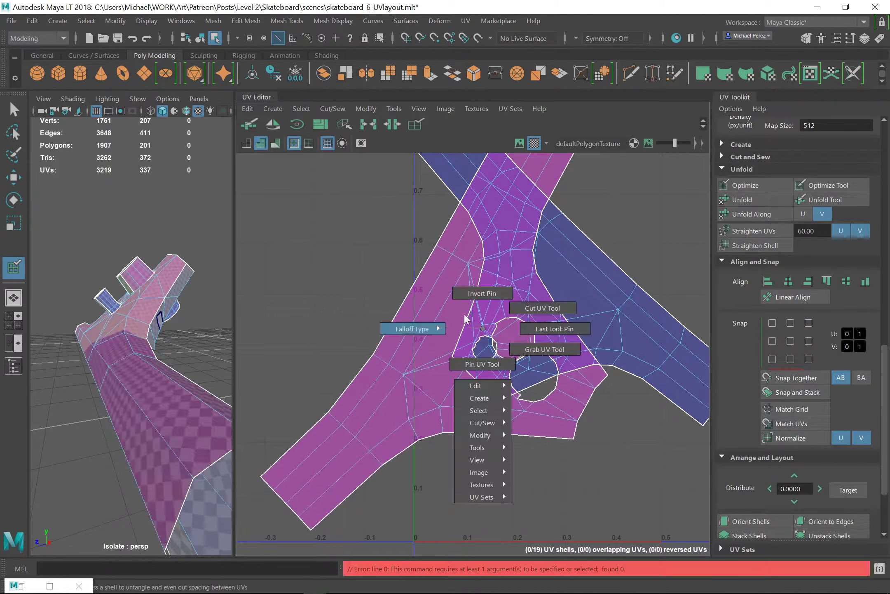
pyautogui.click(524, 296)
pyautogui.click(763, 184)
pyautogui.press('f')
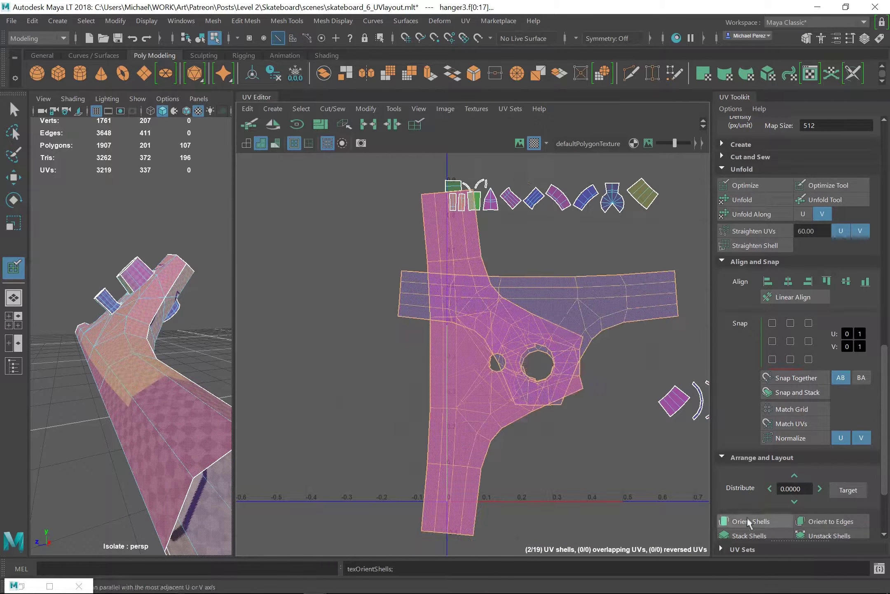
pyautogui.rightClick(555, 309)
pyautogui.click(297, 124)
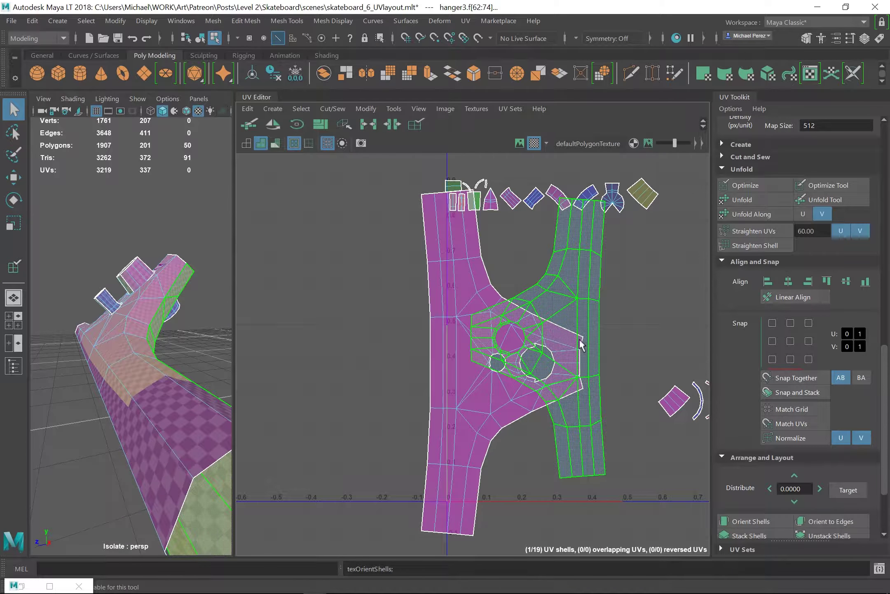
# - Orbit around the hanger's cylinder parts and select the hanger to expose its seam edges
pyautogui.keyDown('alt'); pyautogui.moveTo(40, 305); pyautogui.dragTo(129, 269); pyautogui.keyUp('alt')
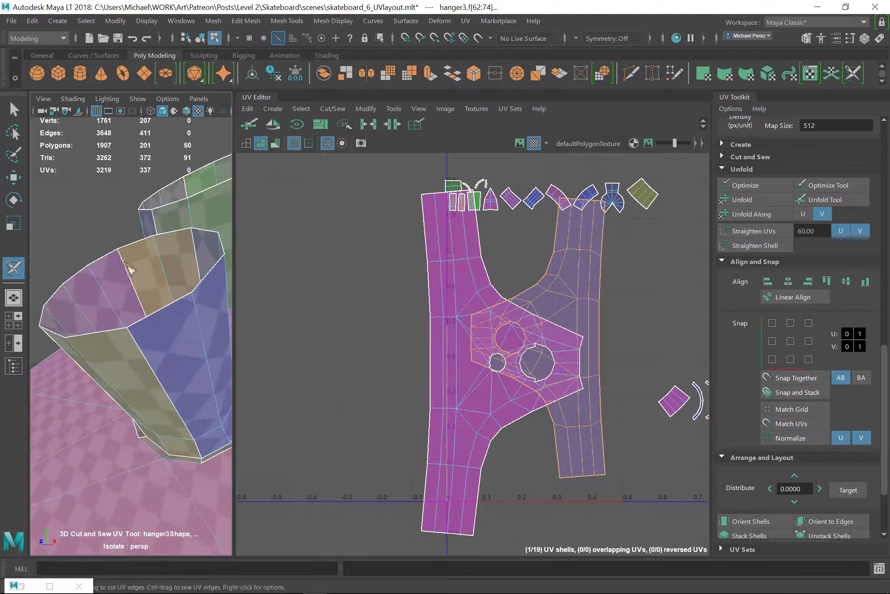
pyautogui.keyDown('alt'); pyautogui.moveTo(198, 296); pyautogui.dragTo(124, 449); pyautogui.keyUp('alt')
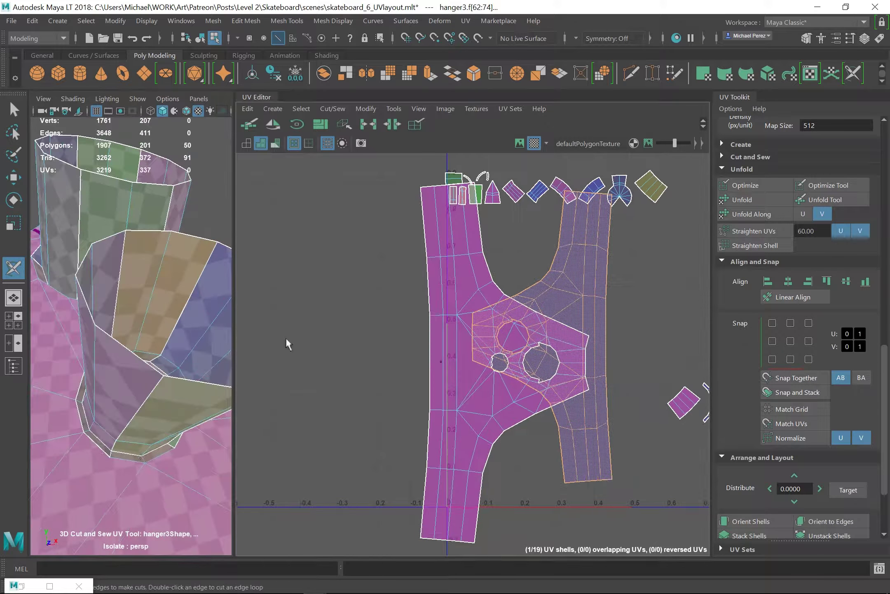
pyautogui.click(125, 455)
pyautogui.click(134, 458)
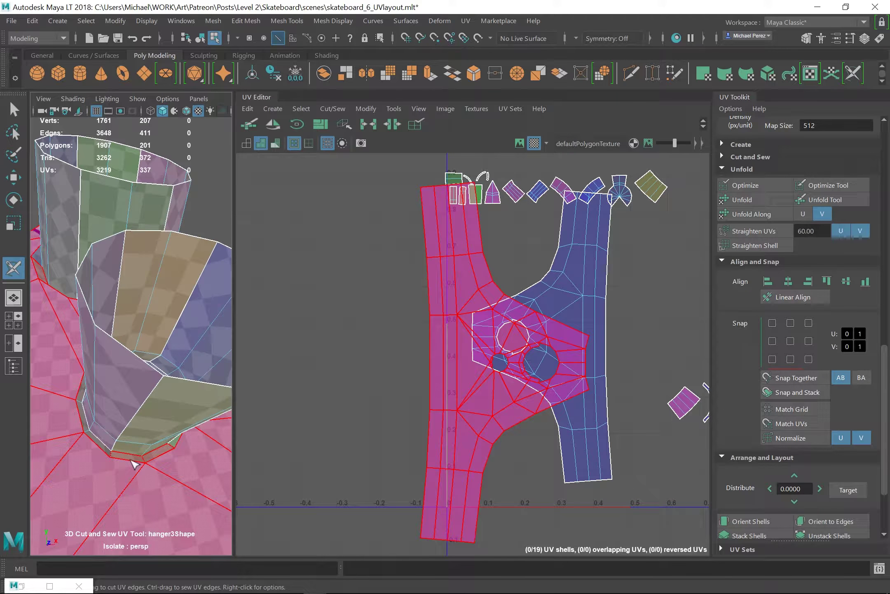
pyautogui.click(207, 201)
pyautogui.keyDown('alt'); pyautogui.moveTo(208, 201); pyautogui.dragTo(141, 351); pyautogui.keyUp('alt')
pyautogui.click(141, 350)
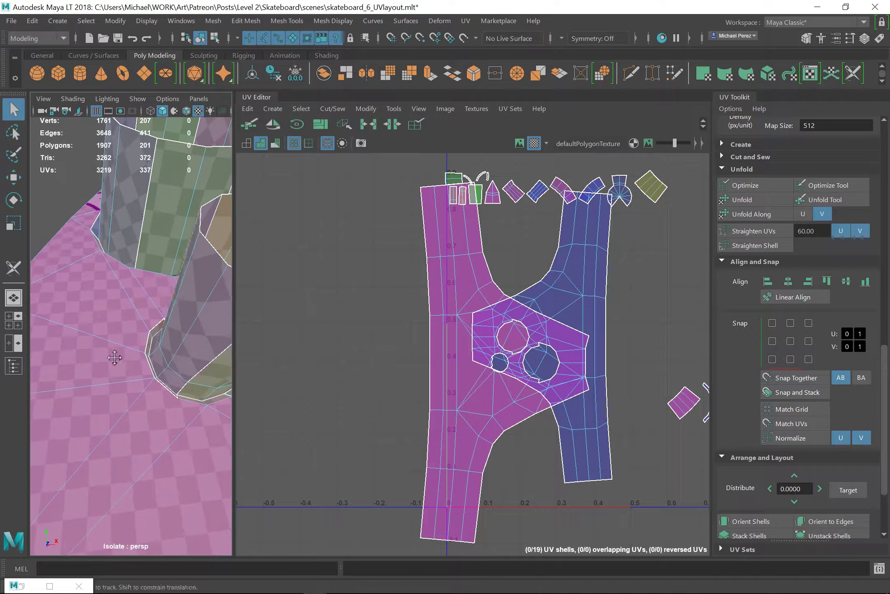
pyautogui.moveTo(190, 408)
pyautogui.keyDown('alt'); pyautogui.mouseDown()
pyautogui.moveTo(115, 417)
pyautogui.moveTo(131, 393)
pyautogui.moveTo(122, 354)
pyautogui.mouseUp(); pyautogui.keyUp('alt')
# - Sew the cylinder's seam edges with the 3D Cut and Sew UV Tool to merge shells
pyautogui.click(168, 408)
pyautogui.keyDown('ctrl'); pyautogui.doubleClick(184, 397); pyautogui.keyUp('ctrl')
pyautogui.keyDown('ctrl'); pyautogui.click(110, 306); pyautogui.keyUp('ctrl')
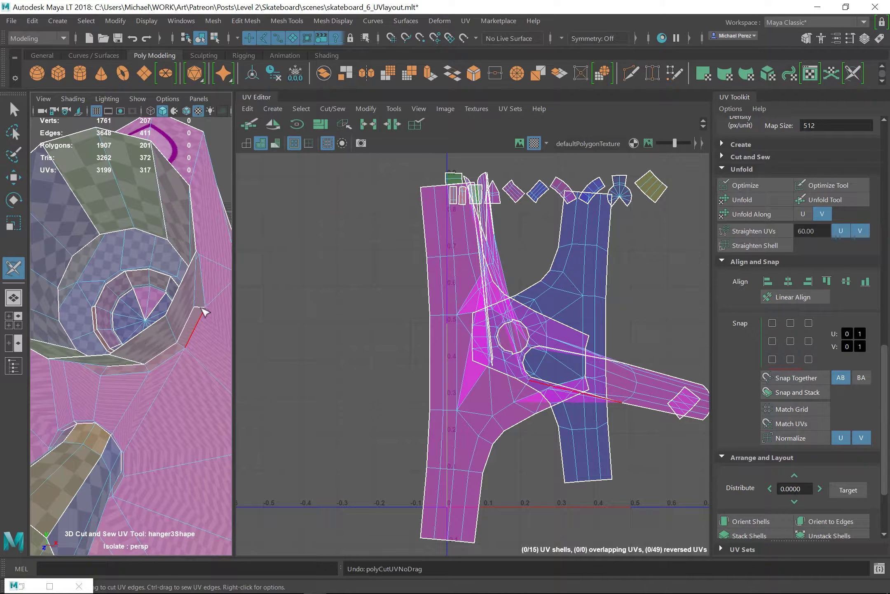
pyautogui.moveTo(109, 305)
pyautogui.keyDown('alt'); pyautogui.mouseDown()
pyautogui.moveTo(163, 329)
pyautogui.moveTo(100, 302)
pyautogui.moveTo(72, 199)
pyautogui.moveTo(123, 371)
pyautogui.mouseUp(); pyautogui.keyUp('alt')
pyautogui.keyDown('ctrl'); pyautogui.click(73, 199); pyautogui.keyUp('ctrl')
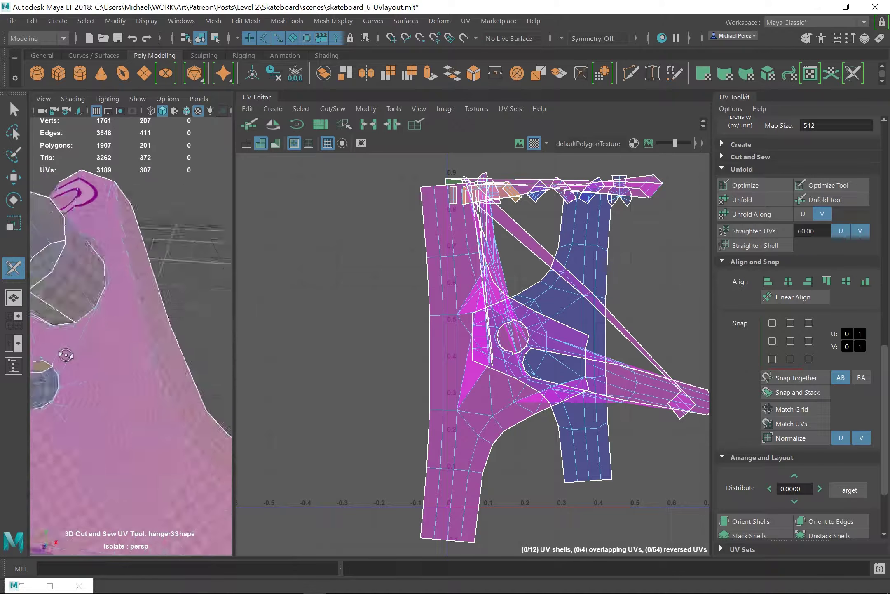
pyautogui.moveTo(82, 412)
pyautogui.keyDown('ctrl'); pyautogui.mouseDown()
pyautogui.moveTo(125, 413)
pyautogui.moveTo(109, 295)
pyautogui.moveTo(136, 371)
pyautogui.mouseUp(); pyautogui.keyUp('ctrl')
pyautogui.keyDown('ctrl'); pyautogui.click(108, 296); pyautogui.keyUp('ctrl')
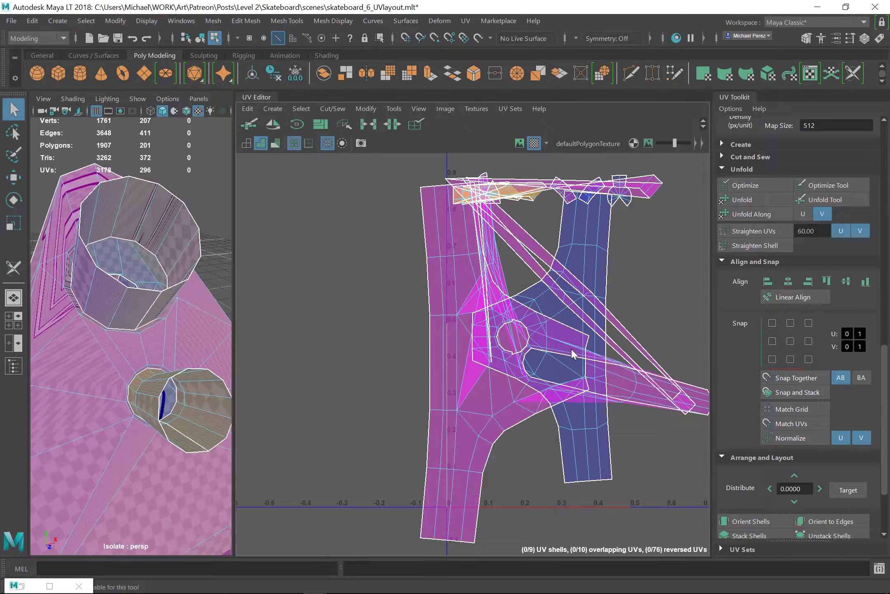
# - Select all hanger faces and unfold them, leaving 9 UV shells
pyautogui.hotkey('ctrl', 'F11')
pyautogui.click(761, 200)
pyautogui.scroll(-3, 543, 453)
# - Cut new UV seams along the hanger's top cap edge and around the bolt hole
pyautogui.keyDown('alt'); pyautogui.moveTo(136, 330); pyautogui.dragTo(119, 298); pyautogui.keyUp('alt')
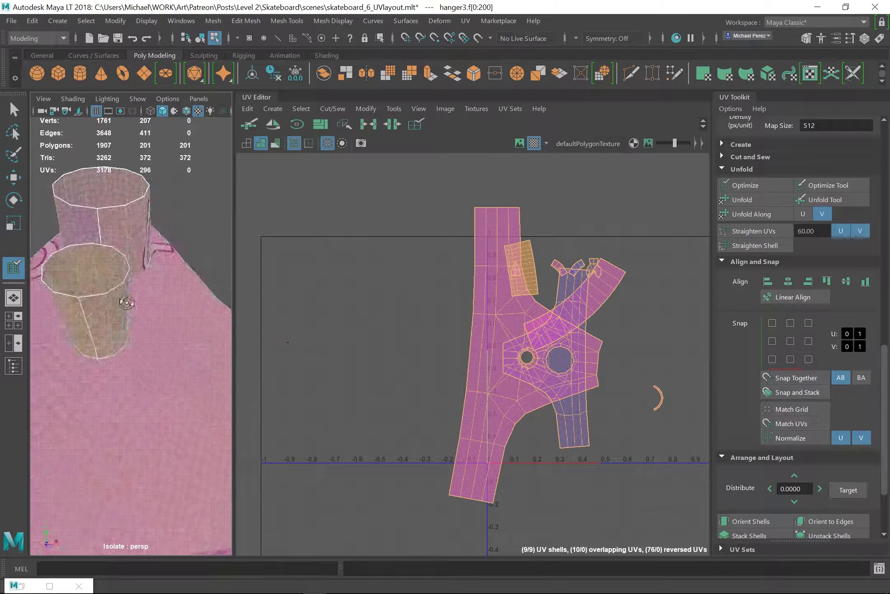
pyautogui.moveTo(135, 246); pyautogui.dragTo(83, 244, button='right')
pyautogui.press('F10')
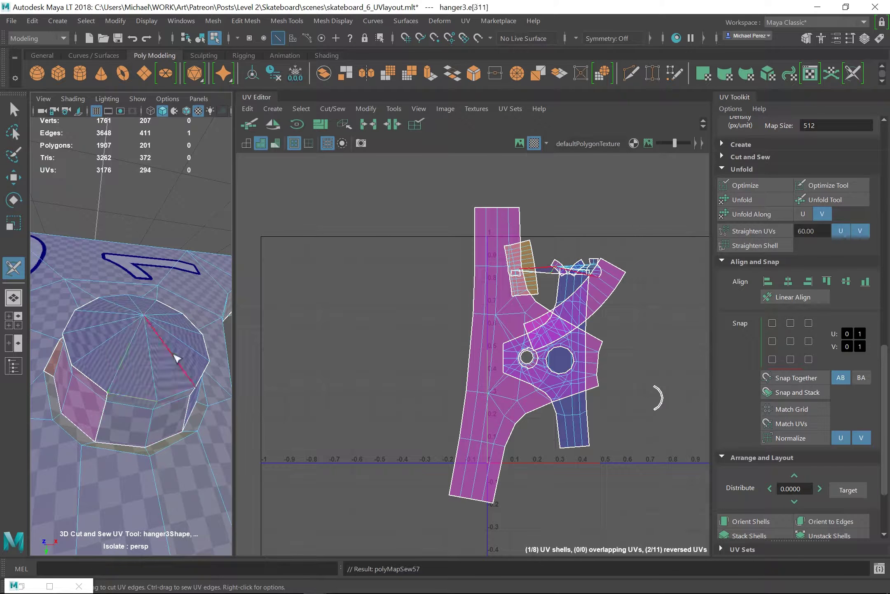
pyautogui.click(136, 407)
pyautogui.moveTo(136, 407)
pyautogui.keyDown('alt'); pyautogui.mouseDown()
pyautogui.moveTo(134, 376)
pyautogui.moveTo(150, 328)
pyautogui.moveTo(88, 308)
pyautogui.moveTo(132, 294)
pyautogui.mouseUp(); pyautogui.keyUp('alt')
pyautogui.click(150, 328)
pyautogui.click(89, 308)
pyautogui.click(16, 116)
# - Select all of the hanger's faces and unfold its UVs
pyautogui.moveTo(150, 248); pyautogui.dragTo(177, 231, button='right')
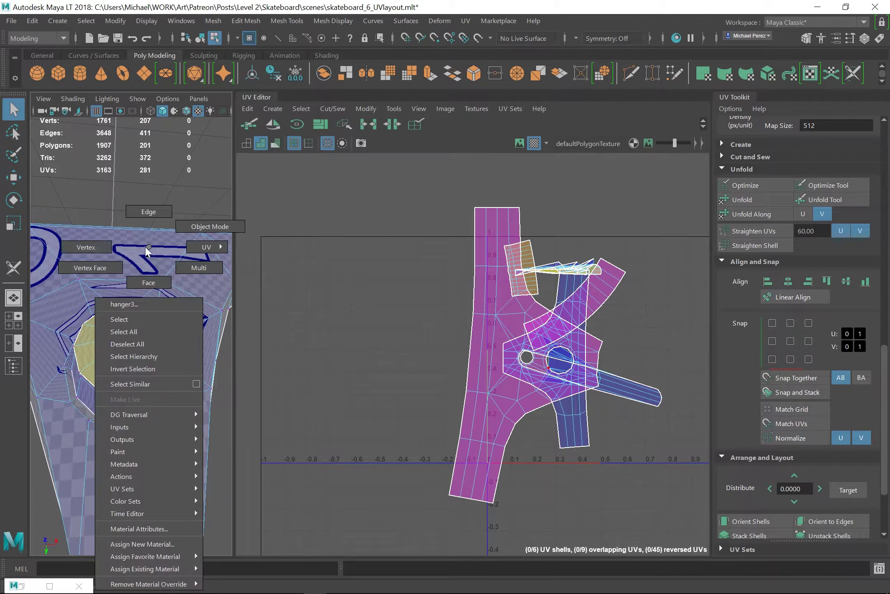
pyautogui.click(736, 199)
pyautogui.click(569, 269)
pyautogui.click(767, 200)
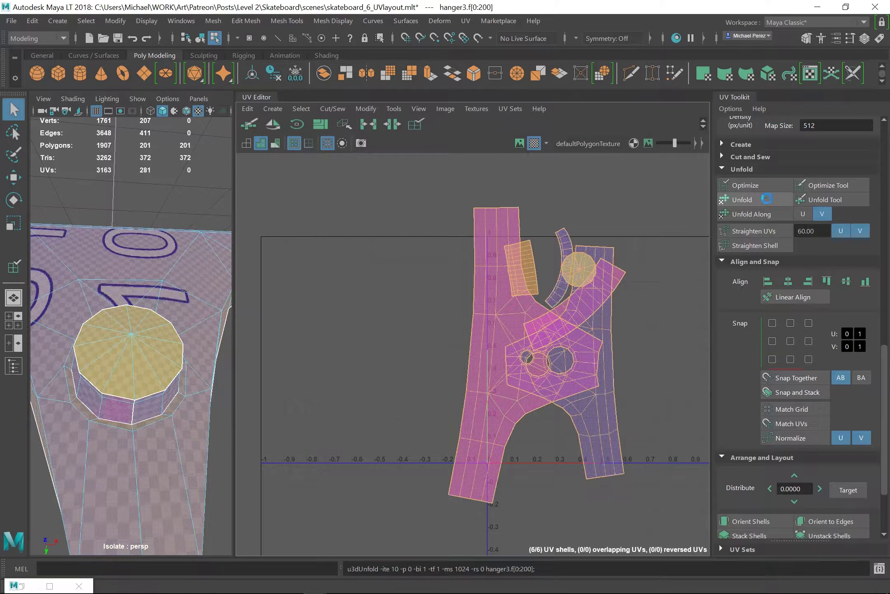
# - Orient all six hanger shells upright with Orient Shells
pyautogui.moveTo(497, 383); pyautogui.dragTo(511, 370, button='right')
pyautogui.click(601, 412)
pyautogui.keyDown('alt'); pyautogui.moveTo(723, 489); pyautogui.dragTo(695, 475, button='middle'); pyautogui.keyUp('alt')
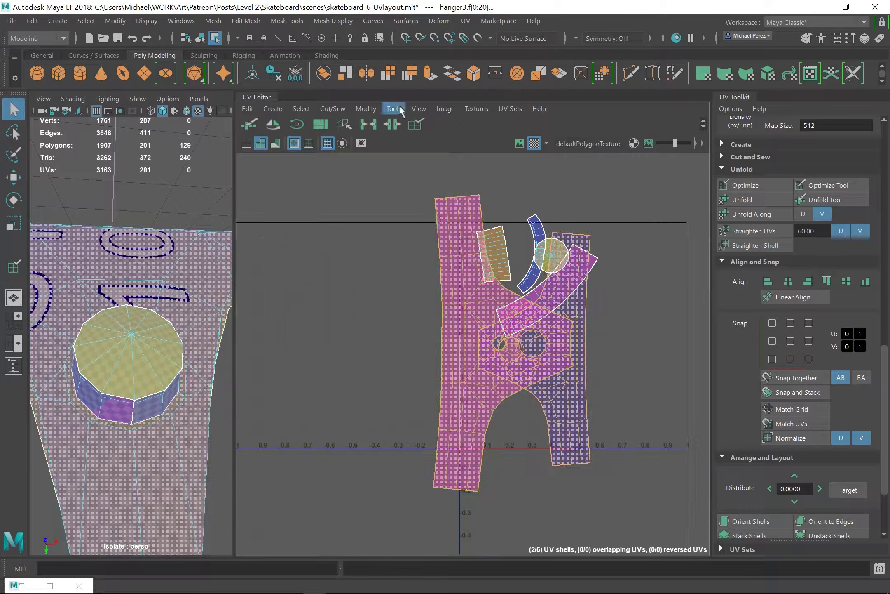
pyautogui.click(751, 520)
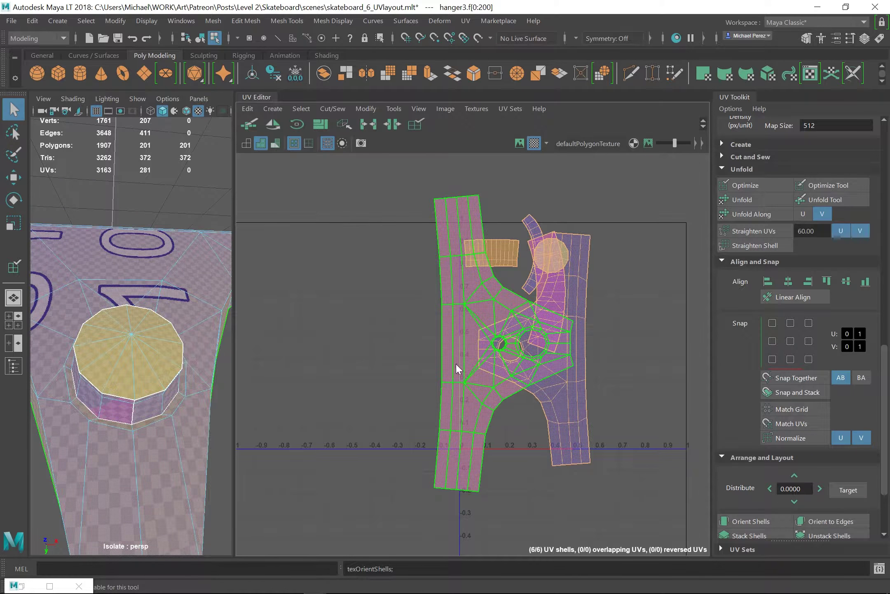
pyautogui.moveTo(478, 344); pyautogui.dragTo(480, 348, button='right')
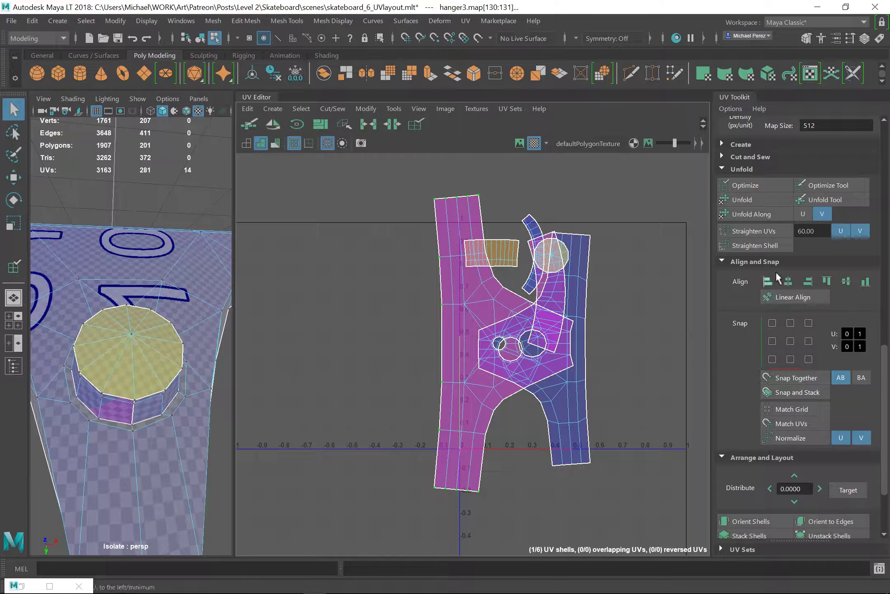
# - Move the large magenta shell left and up, then optimize the left shell's UVs
pyautogui.press('w')
pyautogui.moveTo(464, 311); pyautogui.dragTo(310, 297)
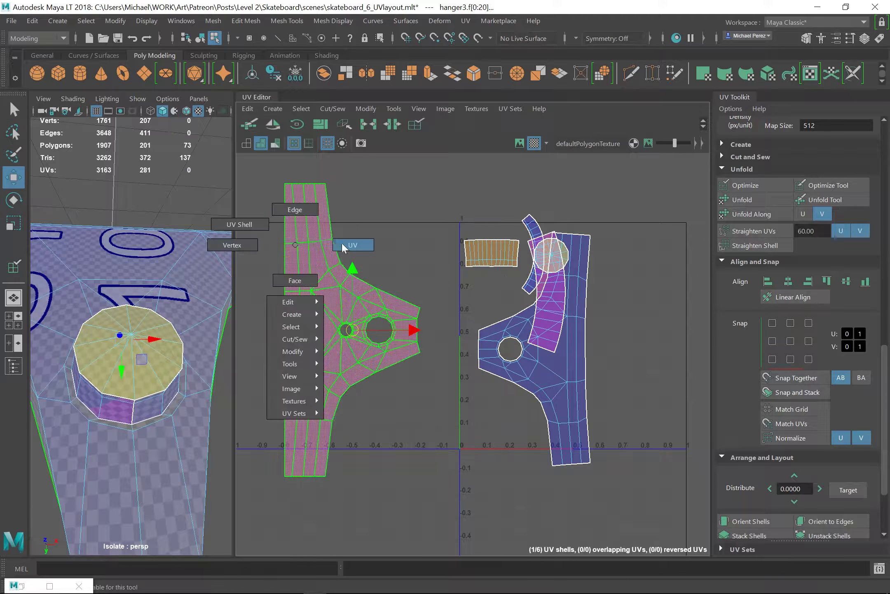
pyautogui.moveTo(342, 243); pyautogui.dragTo(292, 284, button='right')
pyautogui.moveTo(271, 208); pyautogui.dragTo(288, 502)
pyautogui.click(769, 184)
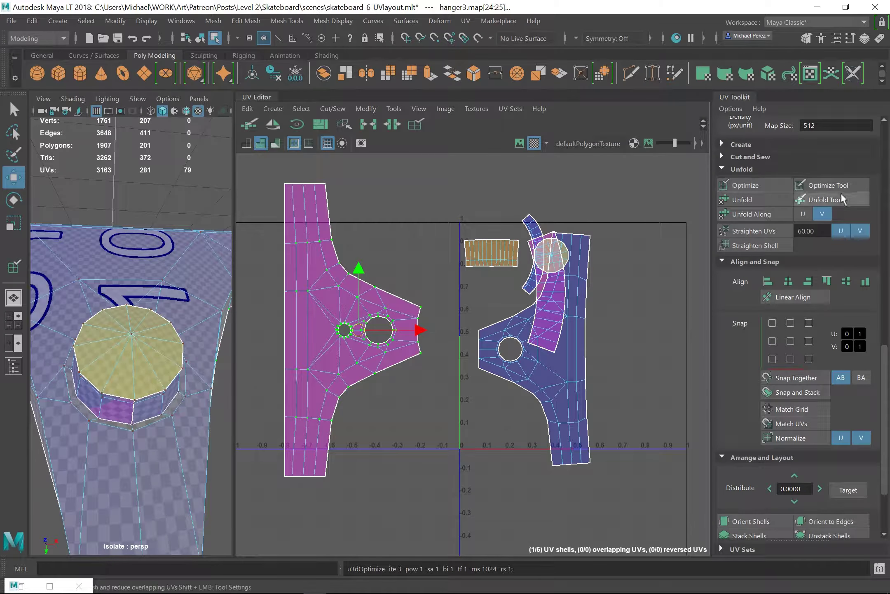
# - Move the blue shell about half a unit right and straighten the brown shell
pyautogui.press('w')
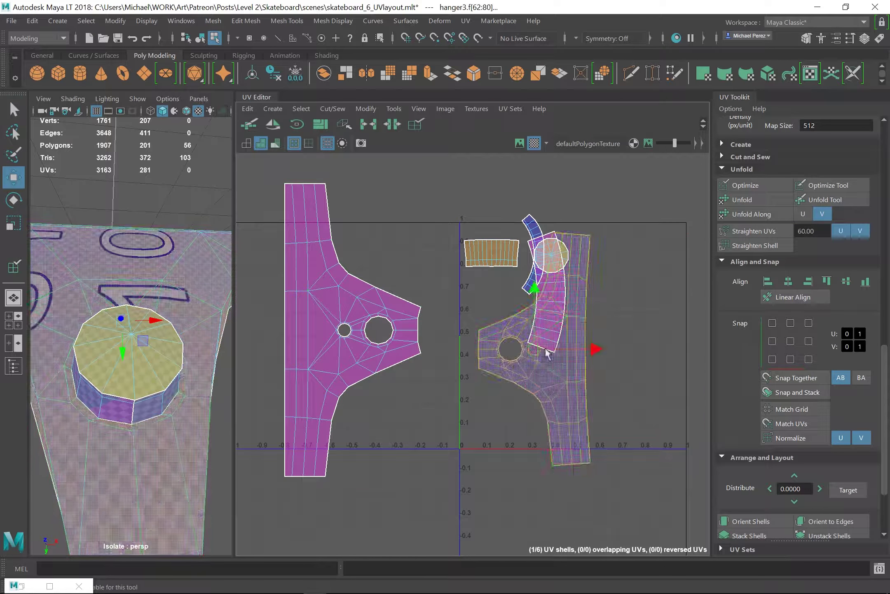
pyautogui.moveTo(526, 371); pyautogui.dragTo(638, 372)
pyautogui.keyDown('alt'); pyautogui.moveTo(709, 257); pyautogui.dragTo(607, 248, button='middle'); pyautogui.keyUp('alt')
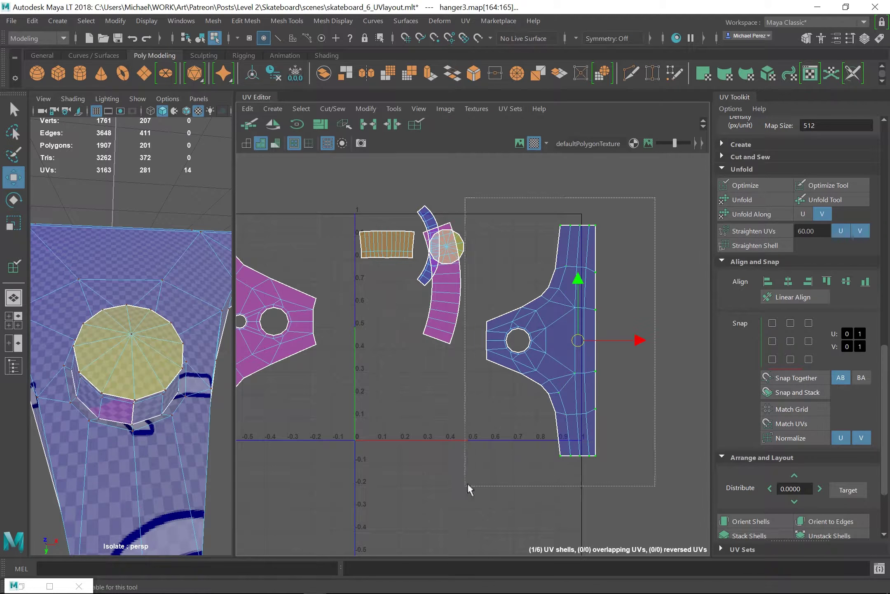
pyautogui.scroll(2, 526, 361)
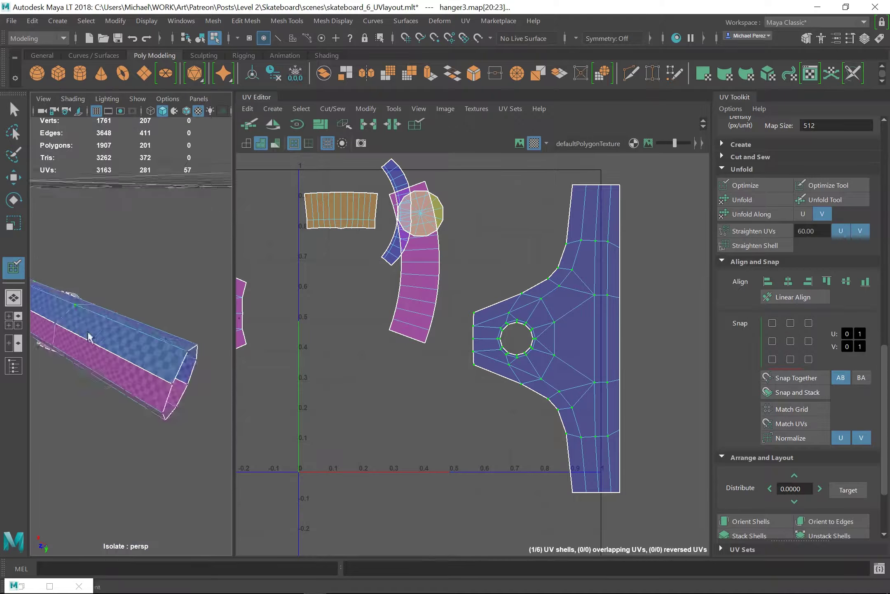
pyautogui.moveTo(124, 330)
pyautogui.keyDown('alt'); pyautogui.mouseDown()
pyautogui.moveTo(162, 360)
pyautogui.moveTo(185, 313)
pyautogui.mouseUp(); pyautogui.keyUp('alt')
pyautogui.keyDown('alt'); pyautogui.moveTo(389, 335); pyautogui.dragTo(447, 394, button='middle'); pyautogui.keyUp('alt')
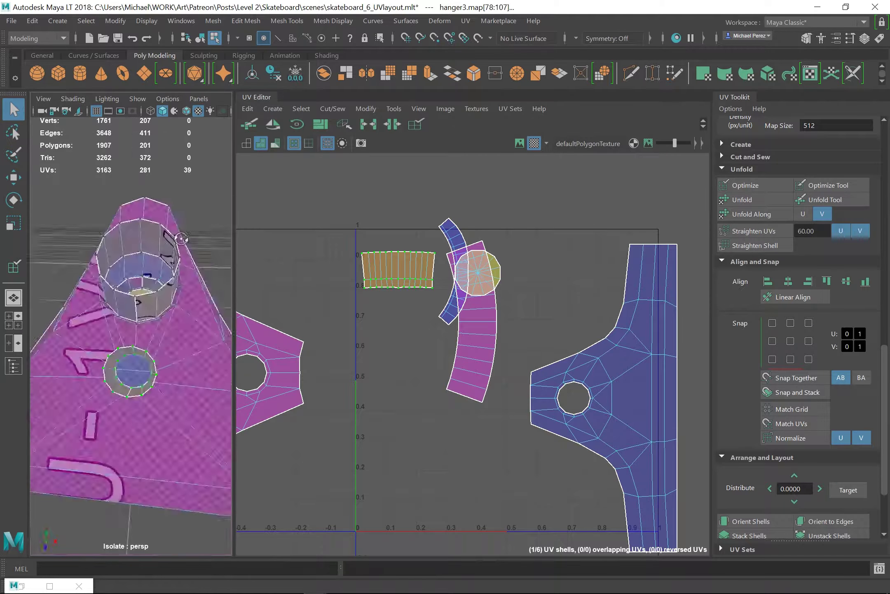
pyautogui.click(746, 231)
# - Cut the strip's edge and straighten the curved magenta shell into an upright rectangle
pyautogui.moveTo(59, 243)
pyautogui.keyDown('alt'); pyautogui.mouseDown()
pyautogui.moveTo(103, 240)
pyautogui.moveTo(128, 264)
pyautogui.mouseUp(); pyautogui.keyUp('alt')
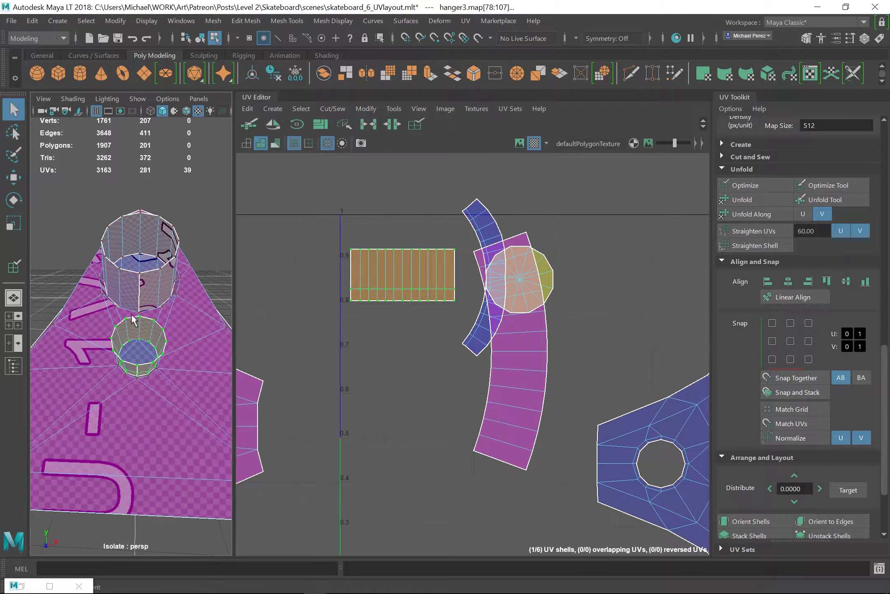
pyautogui.press('F10')
pyautogui.click(403, 295)
pyautogui.hotkey('ctrl', 'x')
pyautogui.keyDown('alt'); pyautogui.moveTo(158, 335); pyautogui.dragTo(123, 288); pyautogui.keyUp('alt')
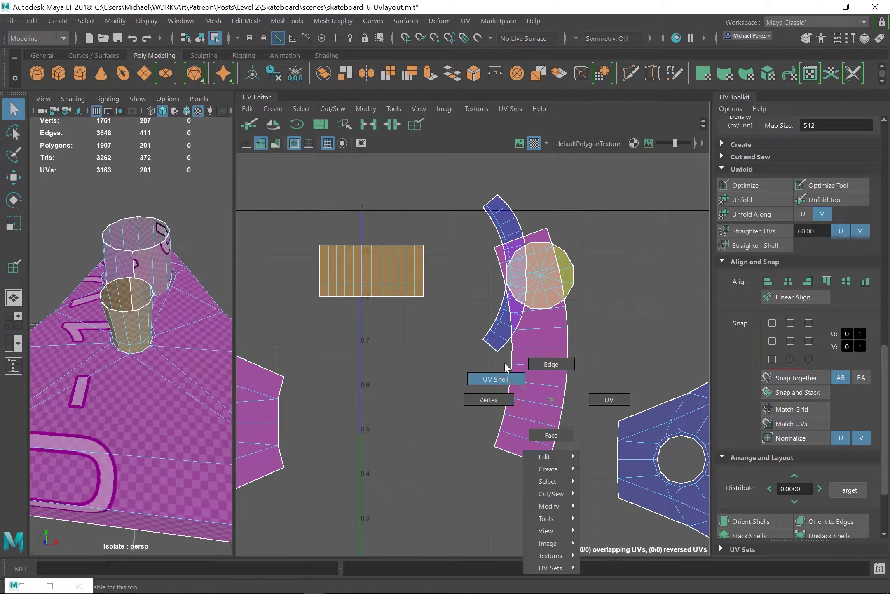
pyautogui.moveTo(504, 362); pyautogui.dragTo(522, 333, button='right')
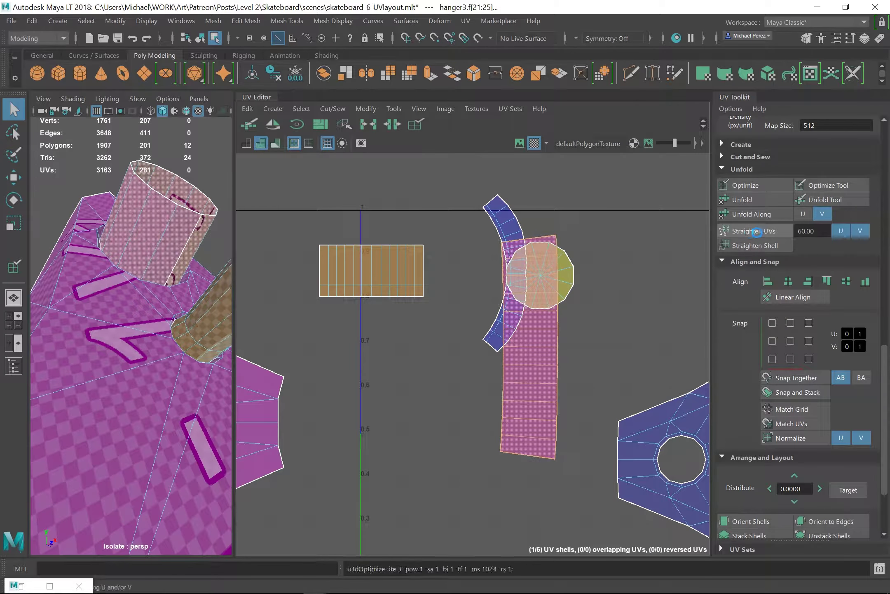
pyautogui.click(757, 232)
pyautogui.keyDown('alt'); pyautogui.moveTo(133, 255); pyautogui.dragTo(124, 288); pyautogui.keyUp('alt')
pyautogui.click(472, 109)
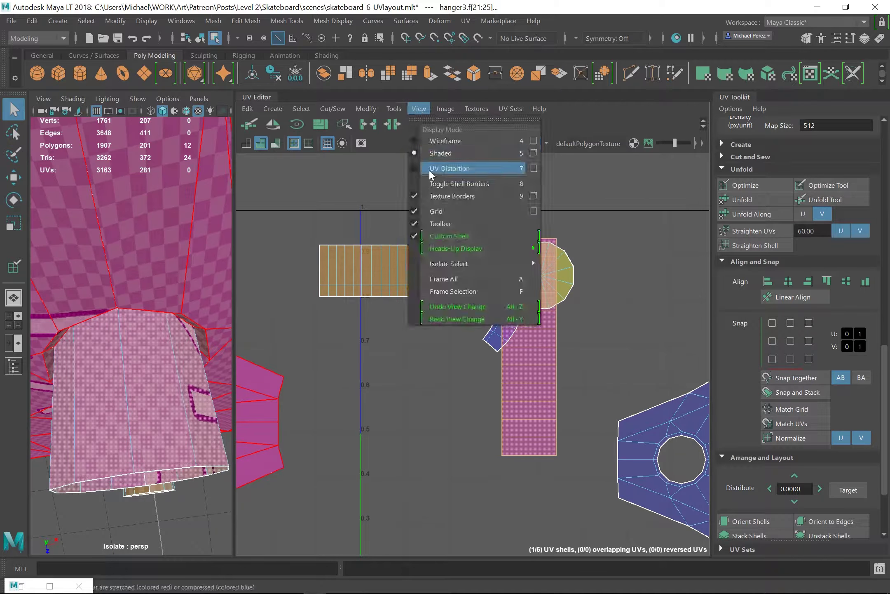
# - Turn on UV stretch shading, then try straightening the curved shell and undo it
pyautogui.click(429, 169)
pyautogui.click(524, 288)
pyautogui.press('w')
pyautogui.press('f')
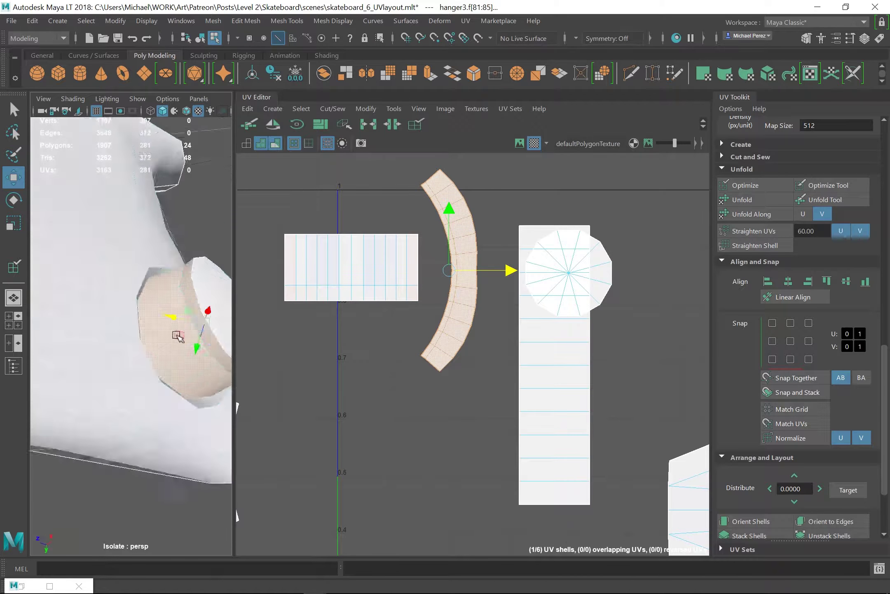
pyautogui.click(746, 230)
pyautogui.hotkey('ctrl', 'z')
# - Select UVs along the tube strip's inner edge and Optimize it into a straighter strip
pyautogui.moveTo(447, 321); pyautogui.dragTo(454, 284, button='right')
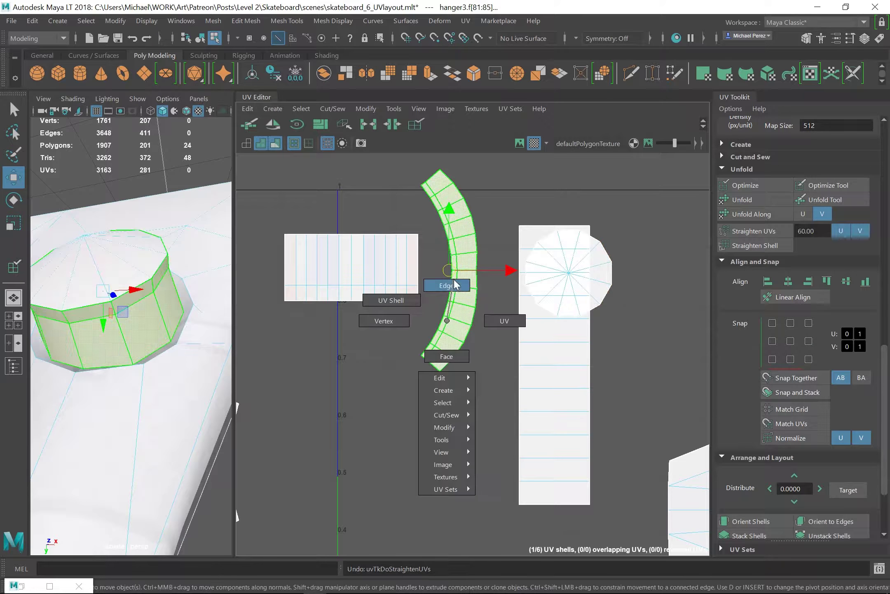
pyautogui.keyDown('ctrl'); pyautogui.moveTo(501, 390); pyautogui.dragTo(507, 411, button='right'); pyautogui.keyUp('ctrl')
pyautogui.moveTo(468, 207); pyautogui.dragTo(498, 340)
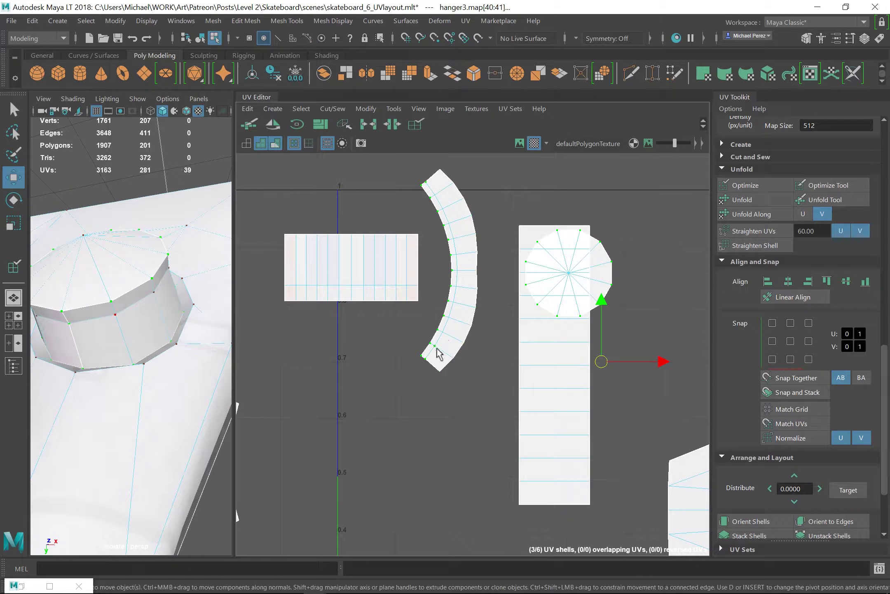
pyautogui.scroll(-3, 454, 235)
pyautogui.scroll(3, 412, 247)
pyautogui.click(418, 209)
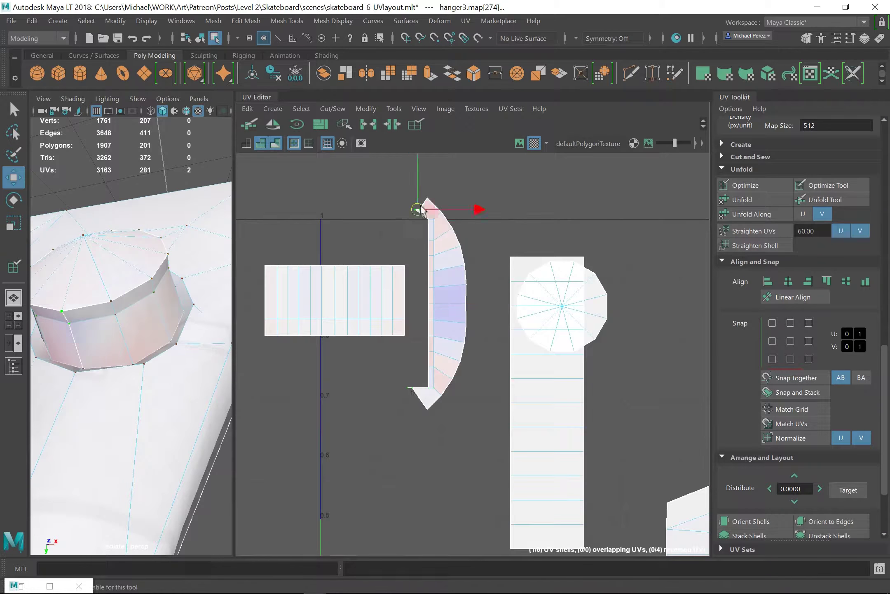
pyautogui.click(760, 189)
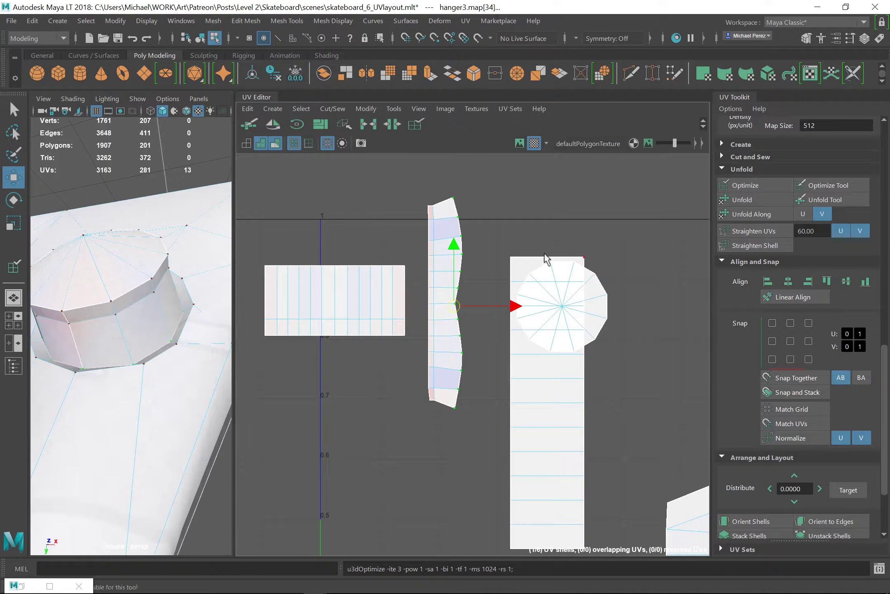
pyautogui.scroll(2, 435, 295)
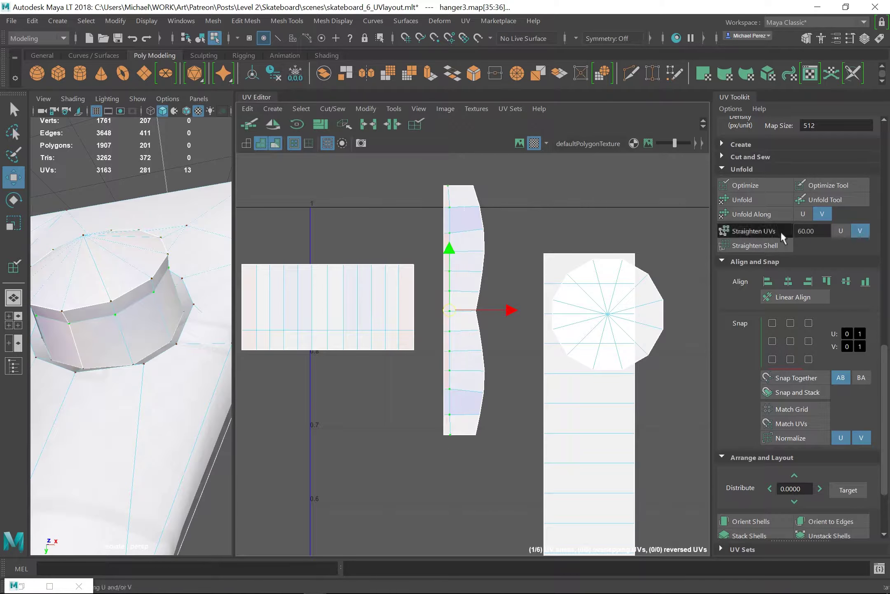
# - Undo the recent selection changes on the tube shell
pyautogui.hotkey('ctrl', 'z')
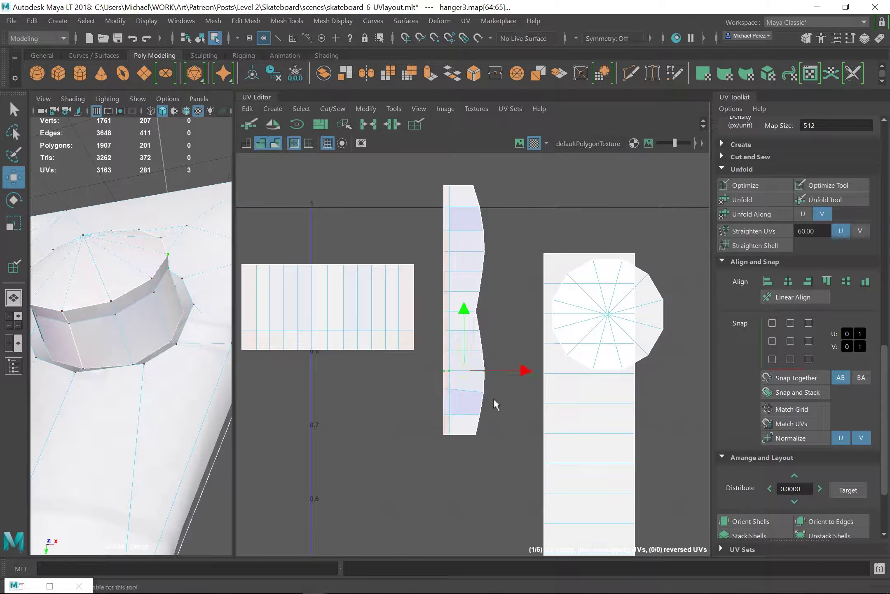
pyautogui.hotkey('ctrl', 'z')
pyautogui.hotkey('ctrl', 'z')
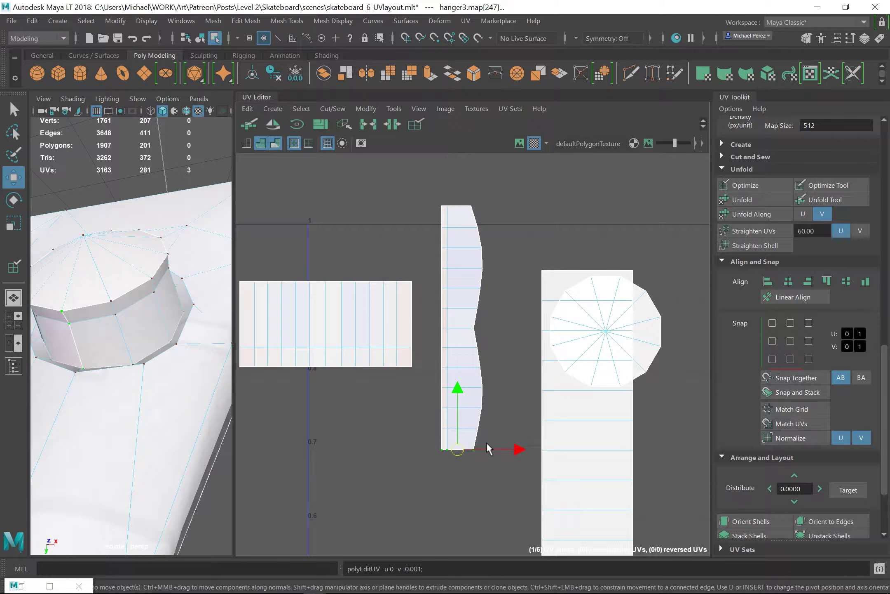
pyautogui.hotkey('ctrl', 'z')
pyautogui.hotkey('ctrl', 'z')
pyautogui.hotkey('ctrl', 'z')
pyautogui.hotkey('ctrl', 'z')
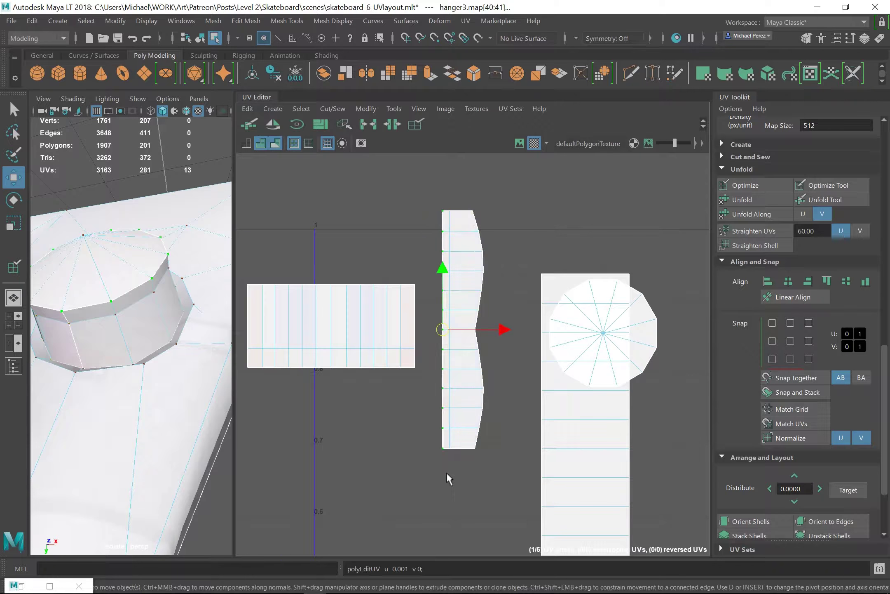
pyautogui.hotkey('ctrl', 'z')
pyautogui.hotkey('ctrl', 'z')
pyautogui.hotkey('ctrl', 'z')
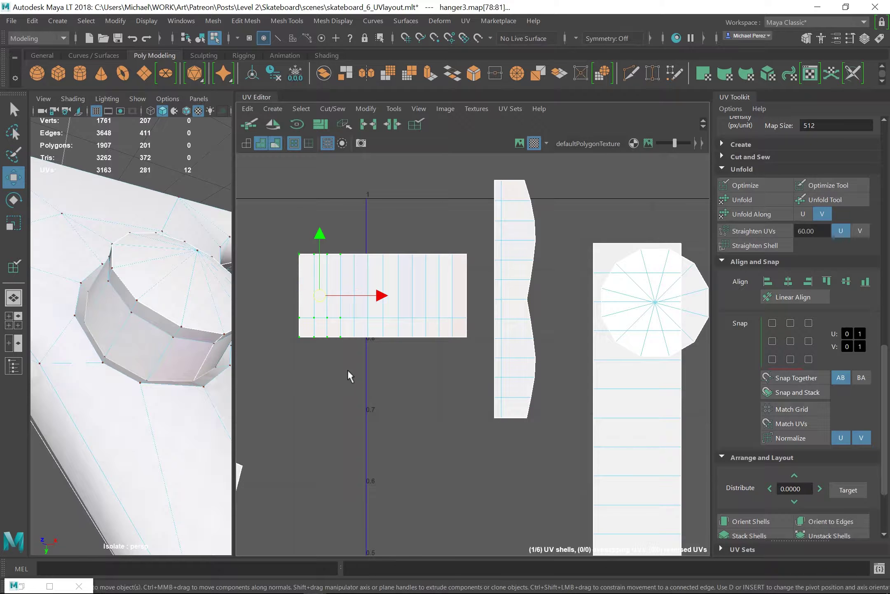
pyautogui.hotkey('ctrl', 'z')
pyautogui.hotkey('ctrl', 'z')
pyautogui.hotkey('ctrl', 'z')
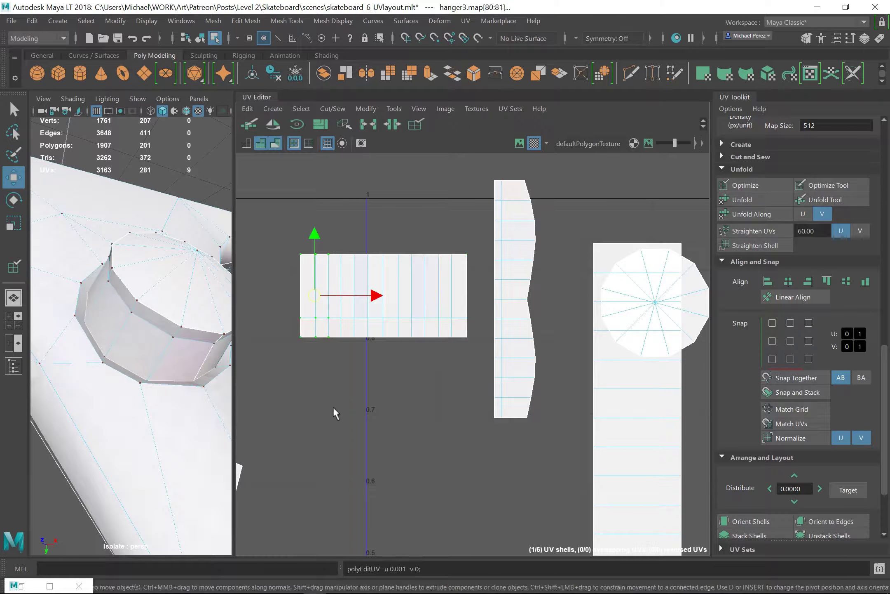
pyautogui.hotkey('ctrl', 'z')
pyautogui.hotkey('ctrl', 'z')
pyautogui.hotkey('ctrl', 'z')
# - Select the UVs along the left and right bolt-hole wing shells' outer edges
pyautogui.scroll(-3, 457, 319)
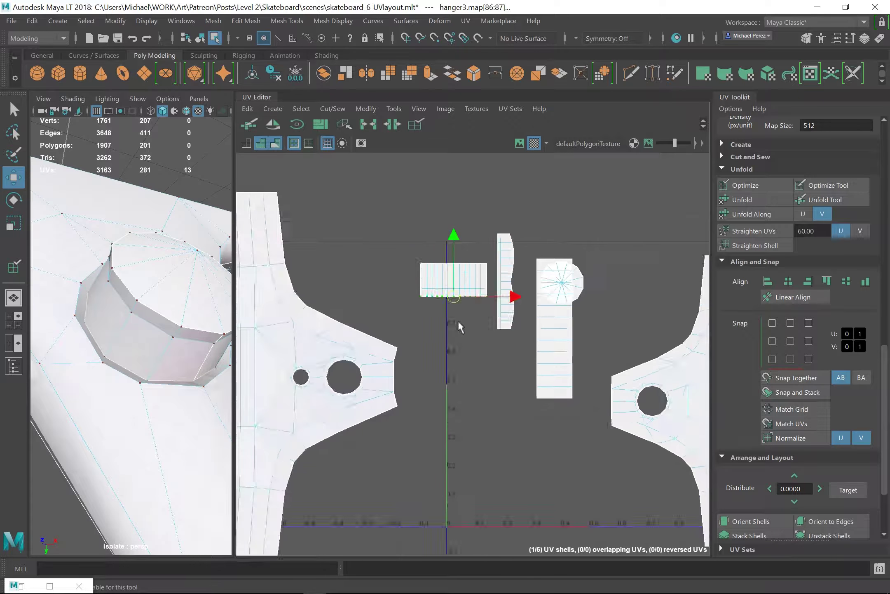
pyautogui.scroll(-3, 458, 319)
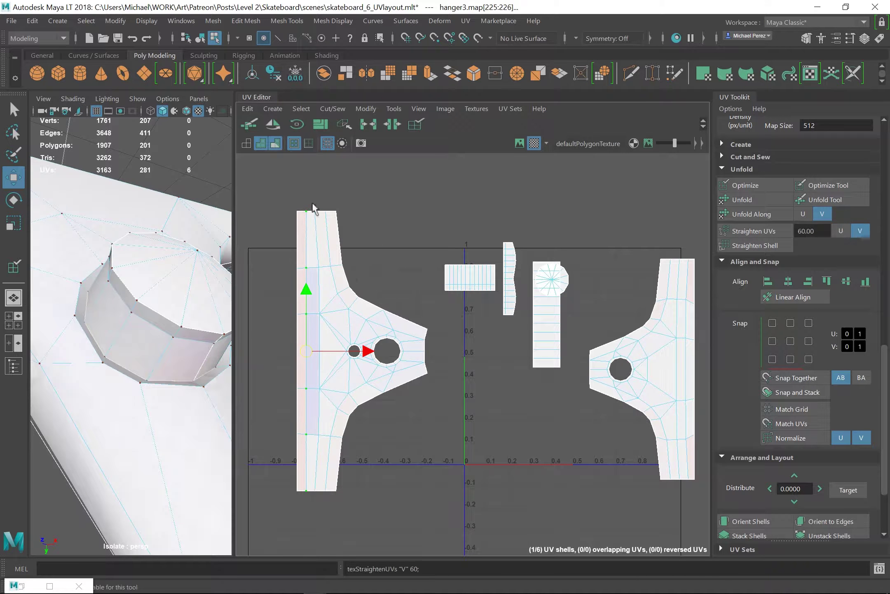
pyautogui.keyDown('alt'); pyautogui.moveTo(340, 341); pyautogui.dragTo(360, 326, button='middle'); pyautogui.keyUp('alt')
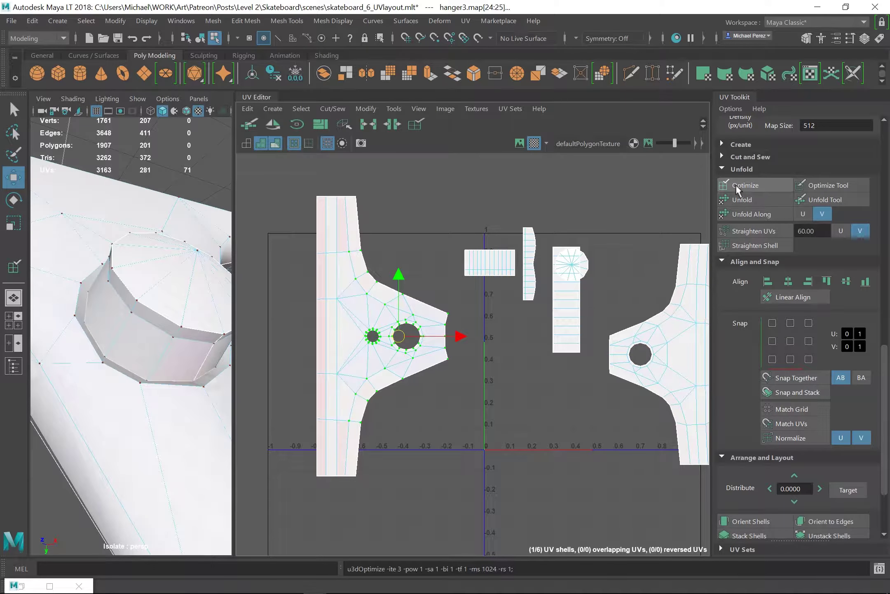
pyautogui.keyDown('alt'); pyautogui.moveTo(495, 289); pyautogui.dragTo(481, 273, button='middle'); pyautogui.keyUp('alt')
pyautogui.moveTo(293, 169); pyautogui.dragTo(306, 509)
pyautogui.moveTo(273, 162); pyautogui.dragTo(328, 478)
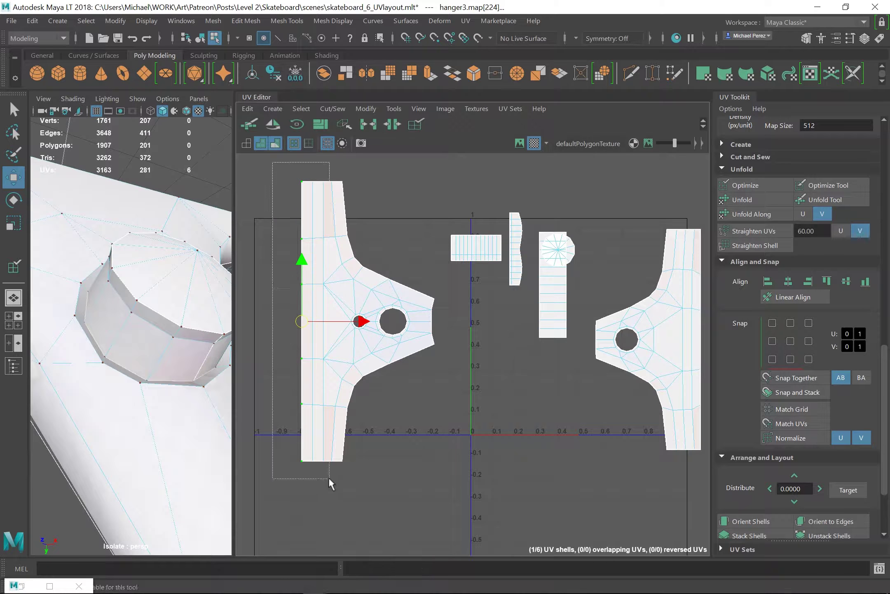
pyautogui.keyDown('alt'); pyautogui.moveTo(606, 278); pyautogui.dragTo(453, 259, button='middle'); pyautogui.keyUp('alt')
pyautogui.moveTo(534, 241); pyautogui.dragTo(542, 358)
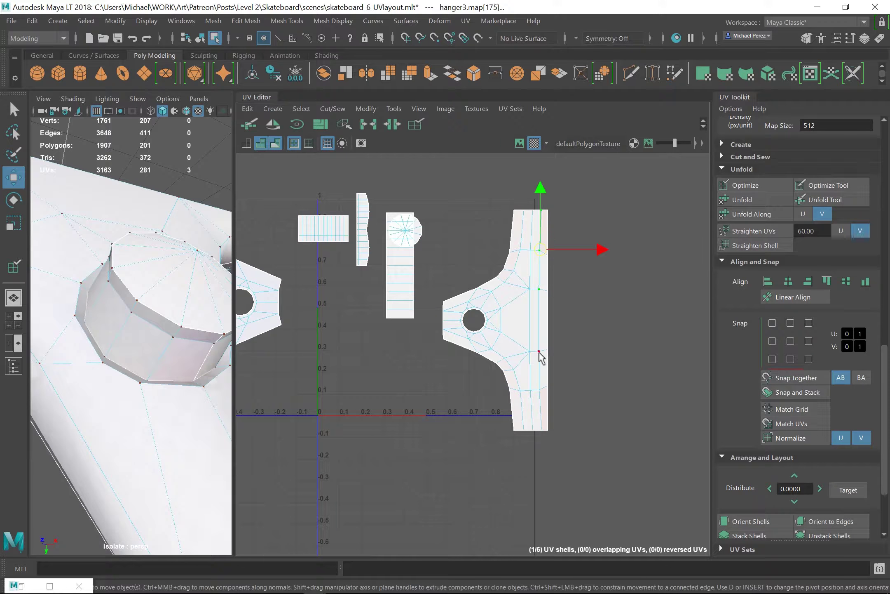
pyautogui.keyDown('alt'); pyautogui.moveTo(484, 223); pyautogui.dragTo(457, 241, button='middle'); pyautogui.keyUp('alt')
pyautogui.moveTo(457, 241); pyautogui.dragTo(535, 281)
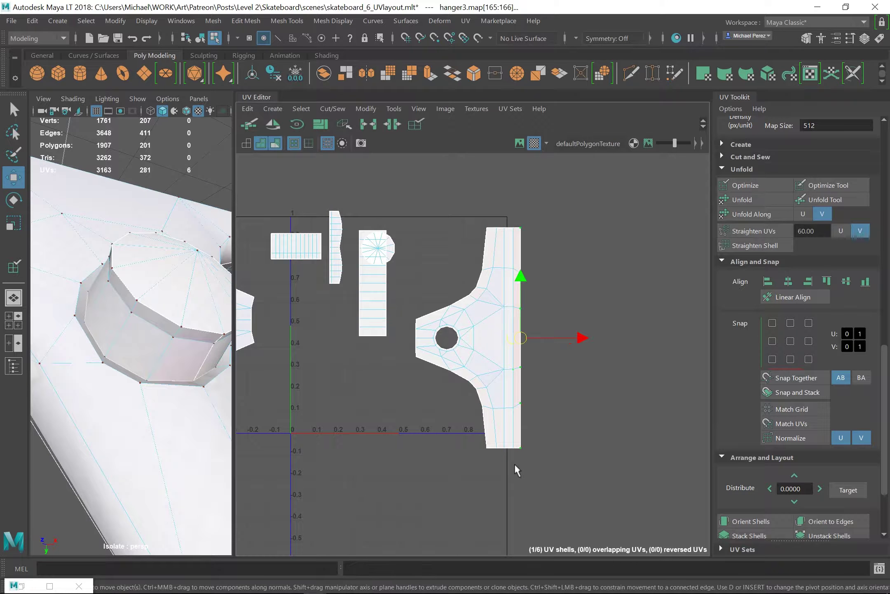
pyautogui.keyDown('alt'); pyautogui.moveTo(415, 280); pyautogui.dragTo(457, 244, button='middle'); pyautogui.keyUp('alt')
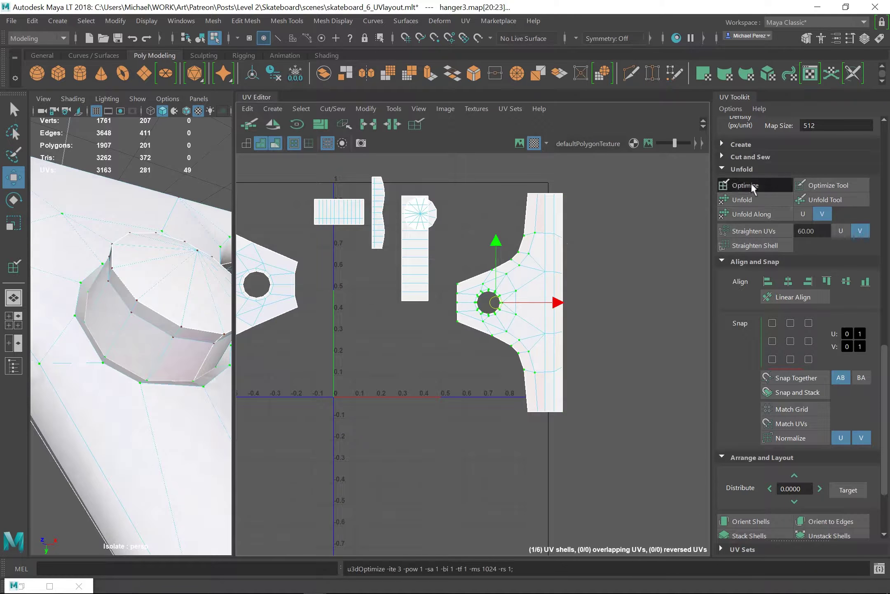
# - Return to object mode, shade UV shells with colours, and turn off the checker texture
pyautogui.press('F8')
pyautogui.click(443, 109)
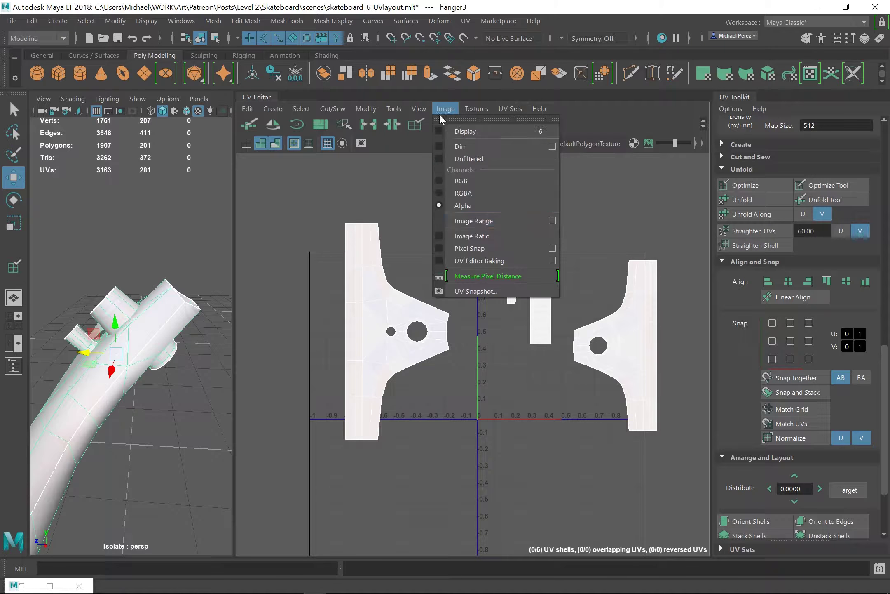
pyautogui.click(457, 184)
pyautogui.scroll(3, 456, 278)
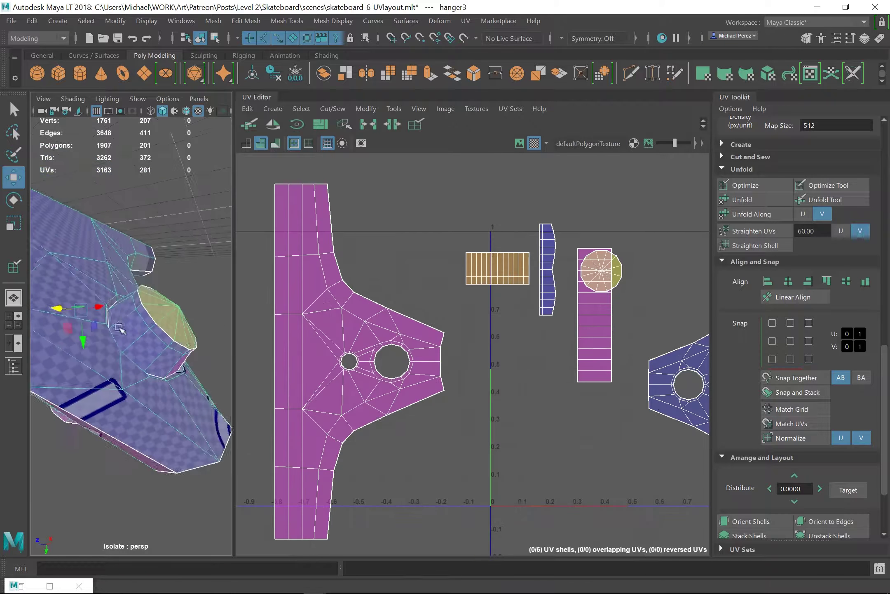
pyautogui.click(476, 108)
pyautogui.click(495, 131)
pyautogui.press('f')
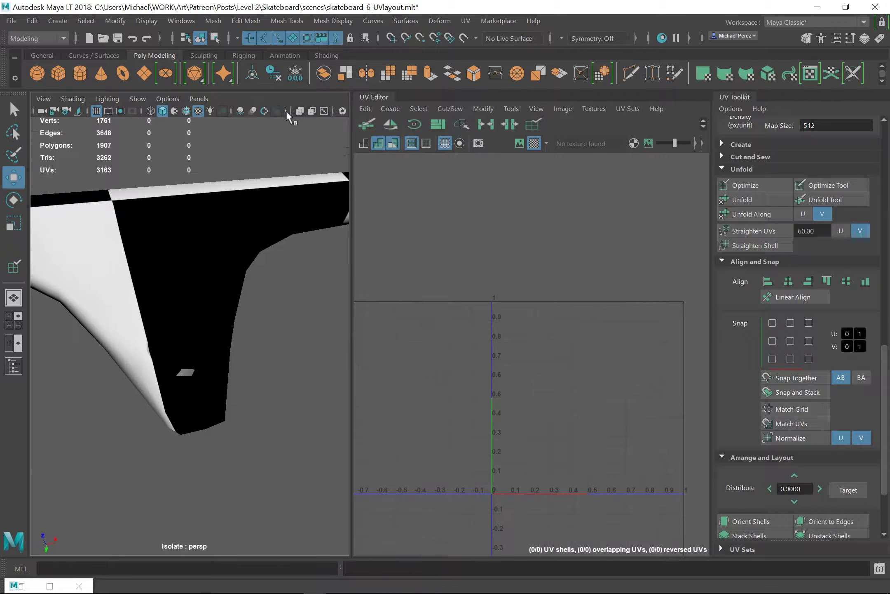
# - Isolate the wheel and sew its UV pieces along the seams with Cut and Sew
pyautogui.click(171, 340)
pyautogui.hotkey('shift', 'i')
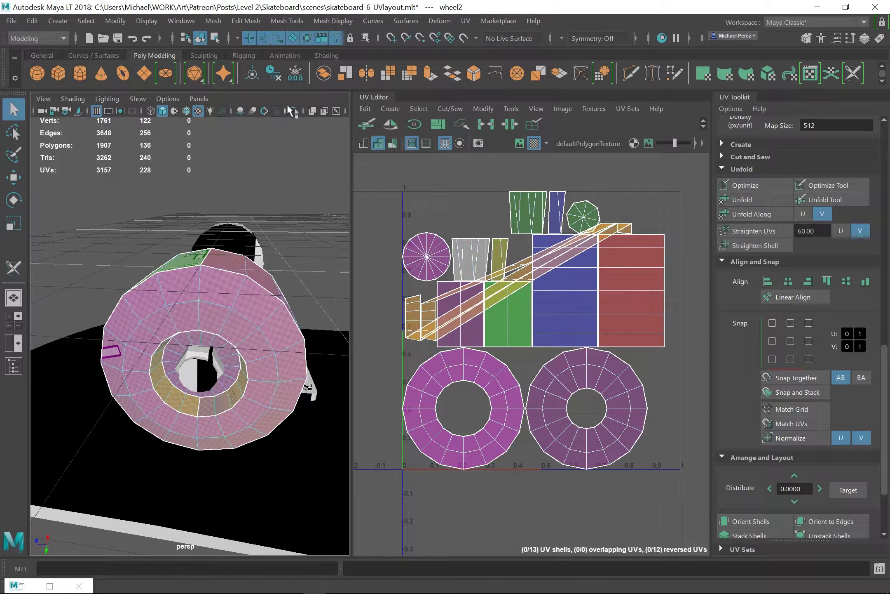
pyautogui.click(291, 111)
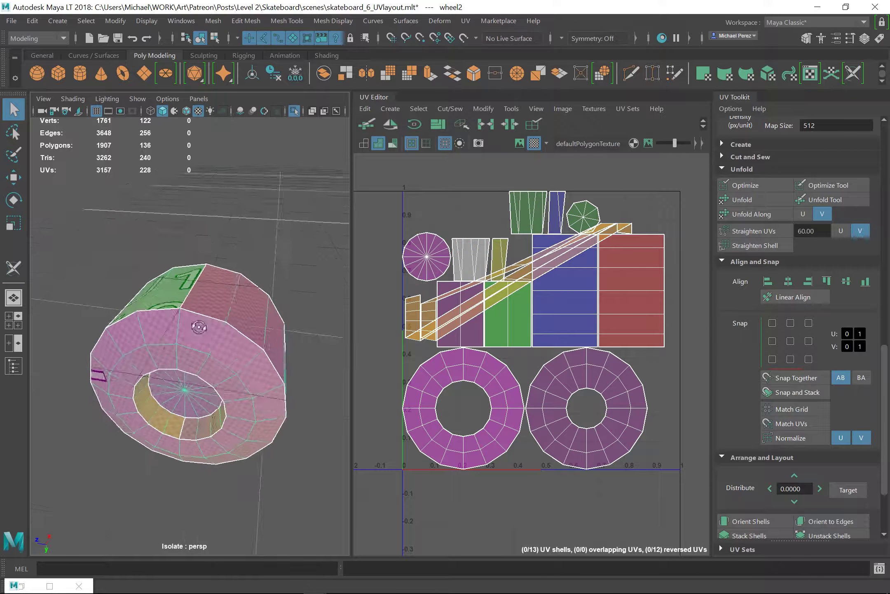
pyautogui.keyDown('alt'); pyautogui.moveTo(185, 330); pyautogui.dragTo(248, 280); pyautogui.keyUp('alt')
pyautogui.click(250, 277)
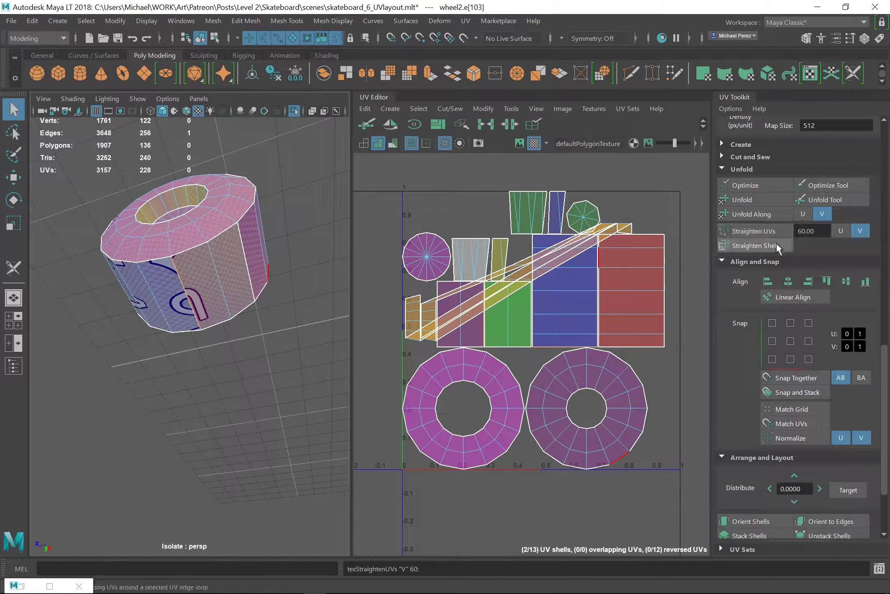
pyautogui.click(14, 268)
pyautogui.moveTo(186, 309)
pyautogui.keyDown('alt'); pyautogui.mouseDown()
pyautogui.moveTo(214, 267)
pyautogui.moveTo(212, 281)
pyautogui.moveTo(162, 310)
pyautogui.moveTo(192, 301)
pyautogui.mouseUp(); pyautogui.keyUp('alt')
pyautogui.scroll(2, 162, 310)
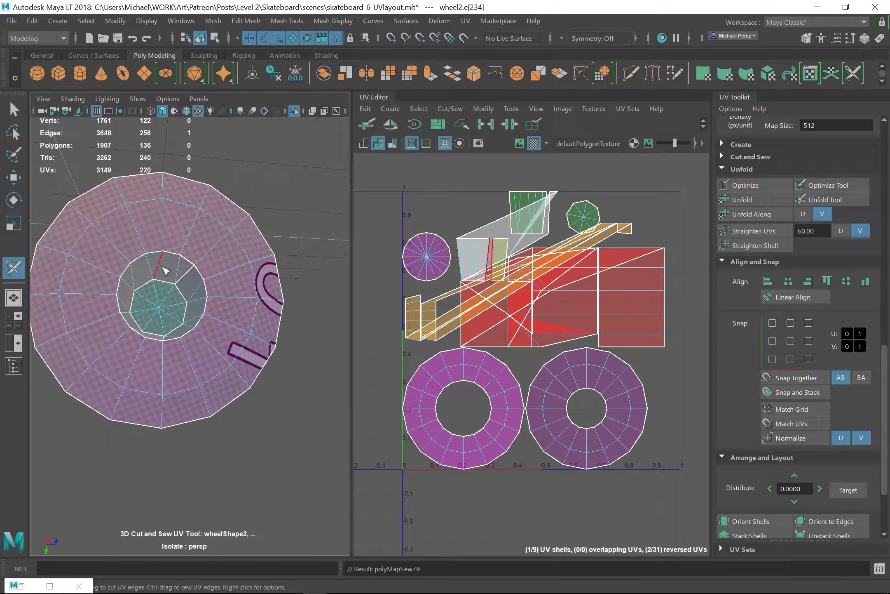
# - Optimize all the wheel's UV shells and orient them to the axes
pyautogui.press('q')
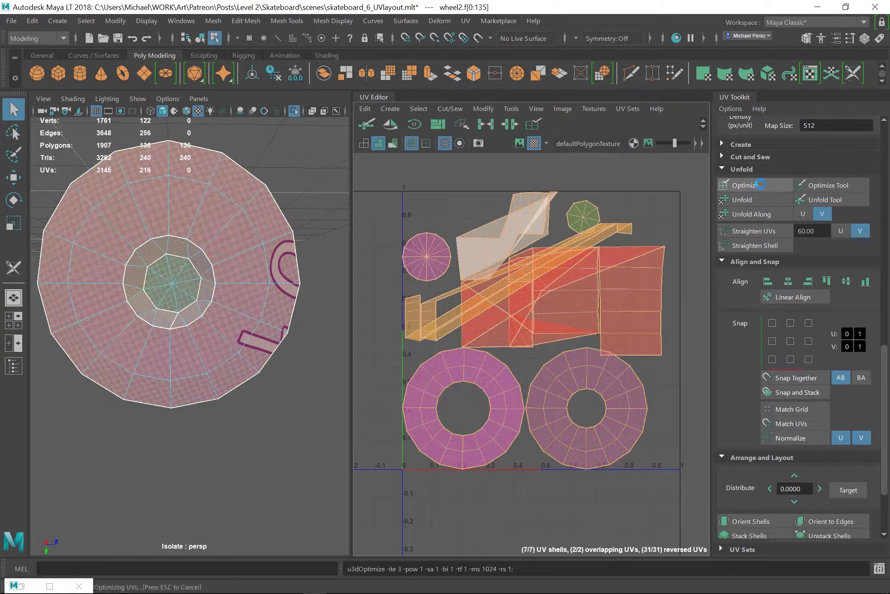
pyautogui.click(742, 200)
pyautogui.moveTo(592, 336); pyautogui.dragTo(655, 338, button='right')
pyautogui.click(742, 521)
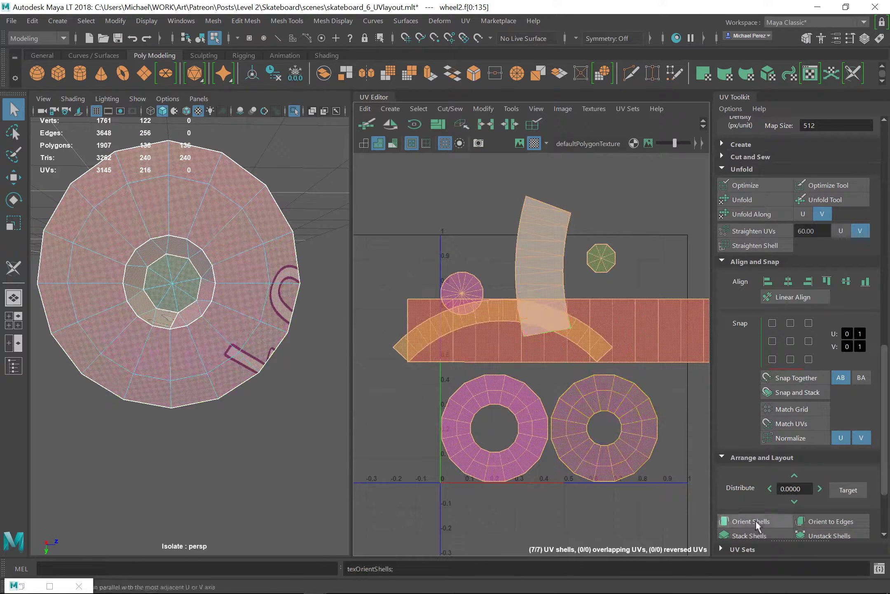
# - Move the orange arc shell up above the rest of the wheel layout
pyautogui.click(472, 338)
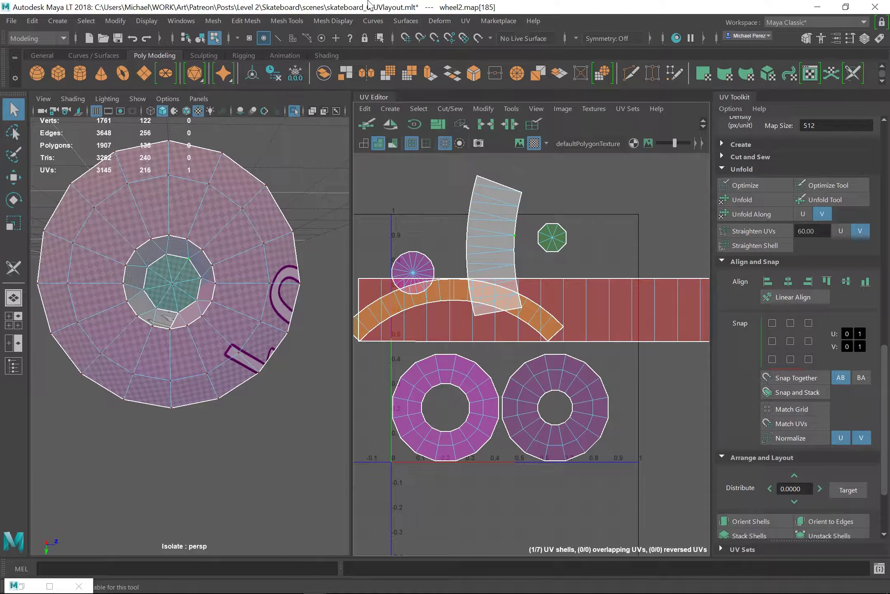
pyautogui.doubleClick(368, 312)
pyautogui.press('w')
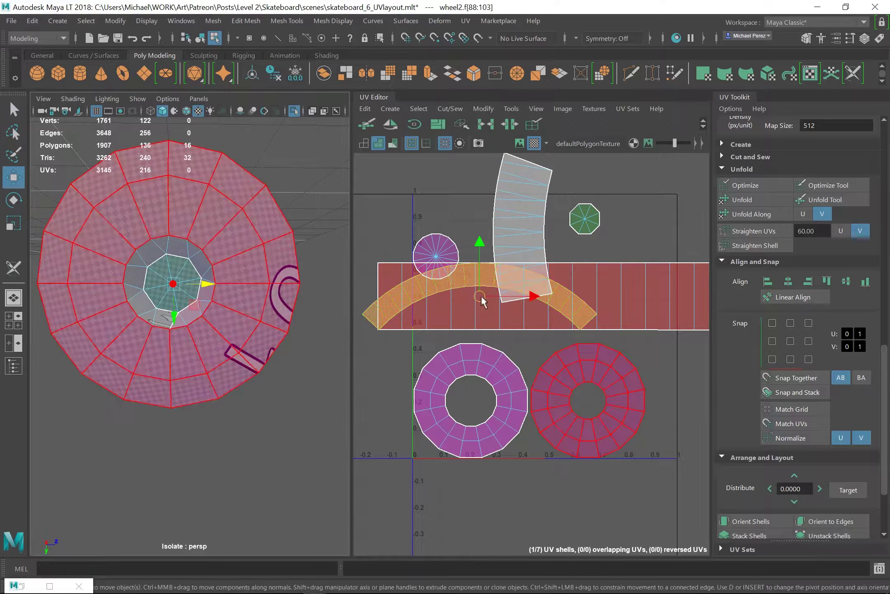
pyautogui.moveTo(481, 296); pyautogui.dragTo(611, 229)
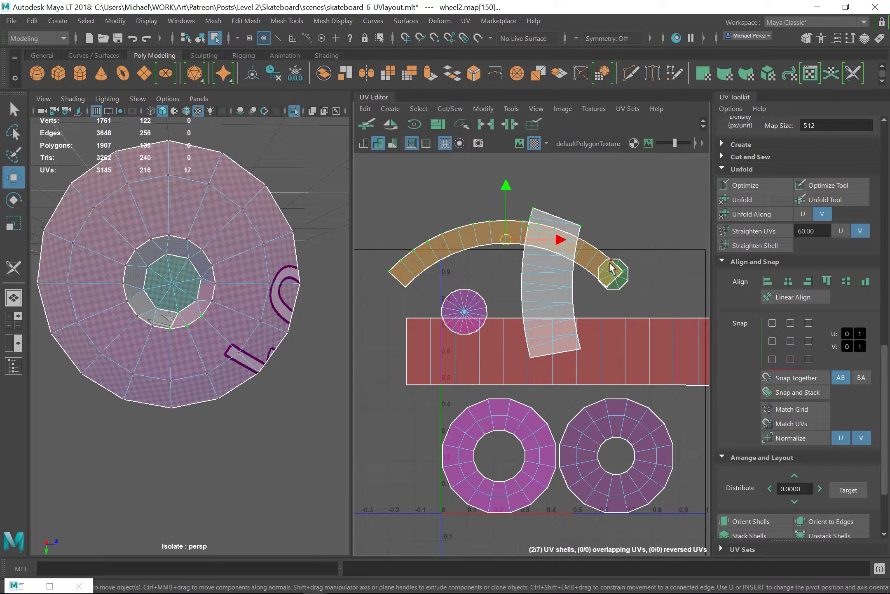
# - Straighten the wheel's orange arc shell in the U direction into a flat strip
pyautogui.click(841, 230)
pyautogui.click(746, 232)
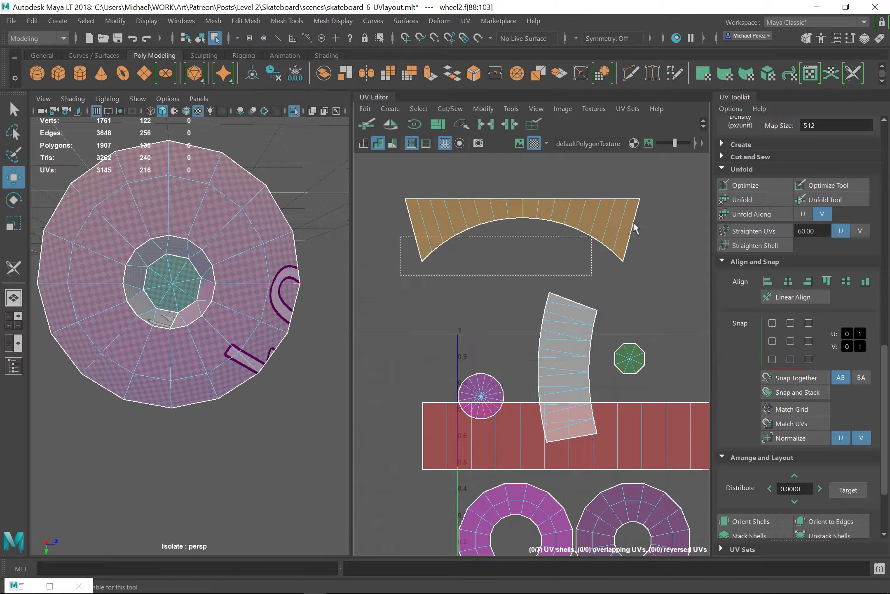
pyautogui.moveTo(635, 228); pyautogui.dragTo(639, 212)
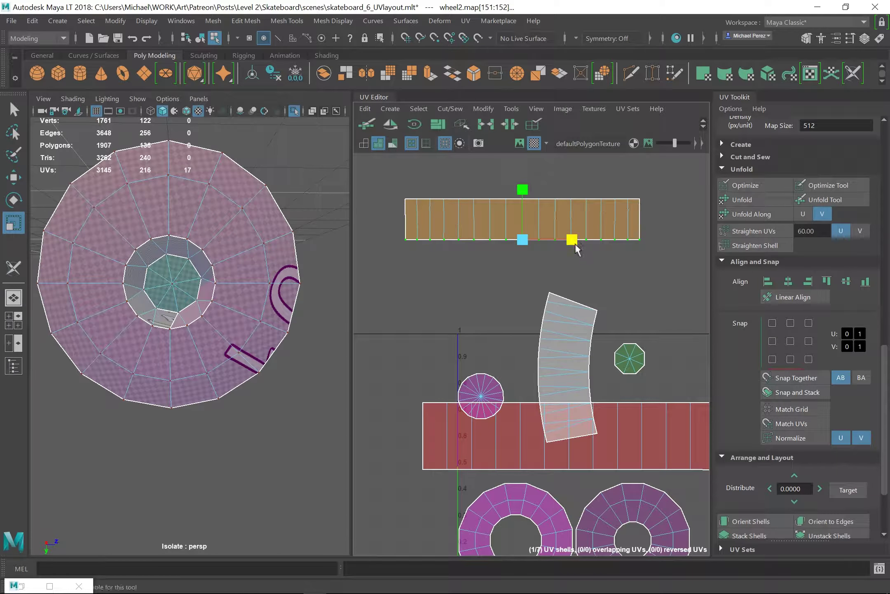
pyautogui.hotkey('ctrl', 'F11')
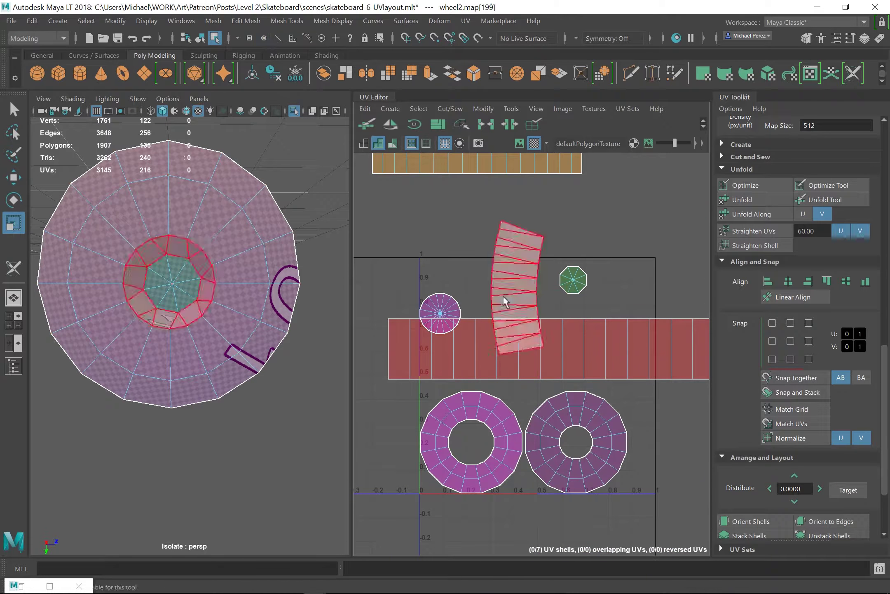
pyautogui.scroll(-2, 578, 264)
pyautogui.rightClick(540, 260)
pyautogui.click(620, 253)
pyautogui.click(762, 231)
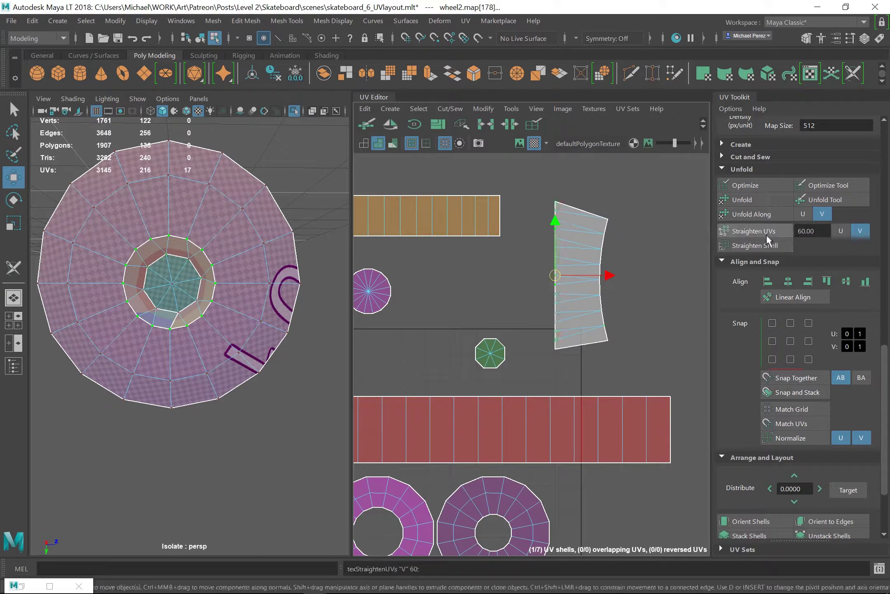
# - Select the whole arc shell's faces and relax them with Optimize
pyautogui.press('r')
pyautogui.scroll(2, 619, 213)
pyautogui.scroll(-1, 622, 213)
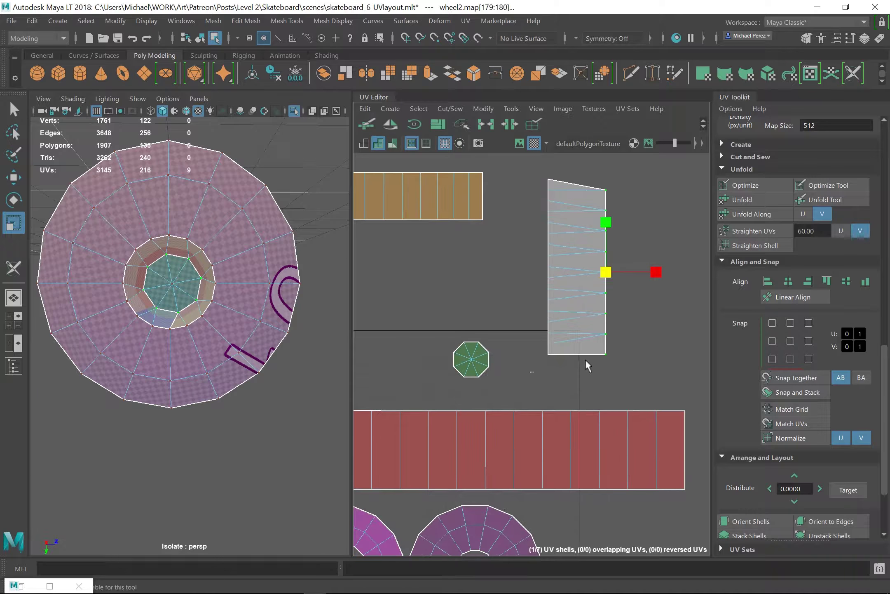
pyautogui.moveTo(530, 372); pyautogui.dragTo(647, 193)
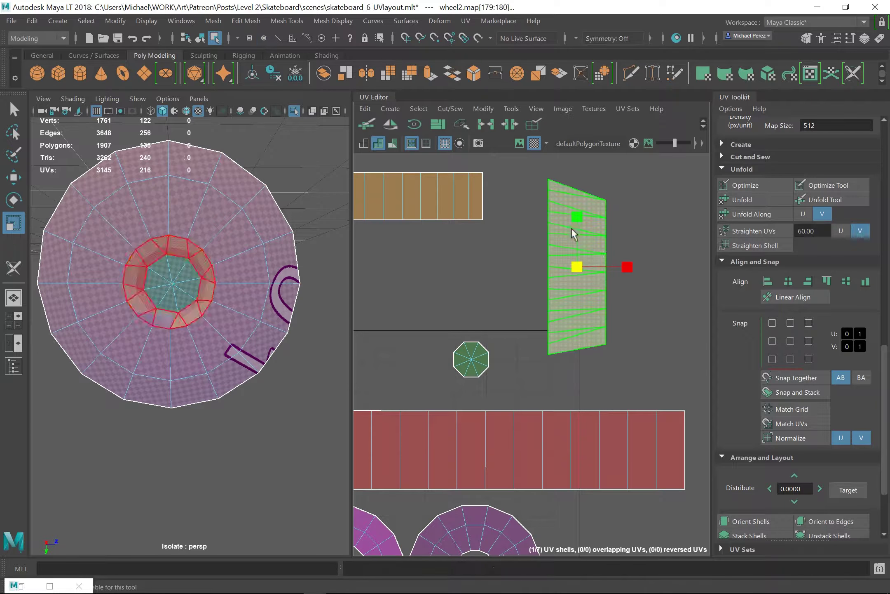
pyautogui.hotkey('ctrl', 'F11')
pyautogui.click(756, 185)
# - Select the whole wheel and exit isolate to show the rest of the skateboard
pyautogui.press('F8')
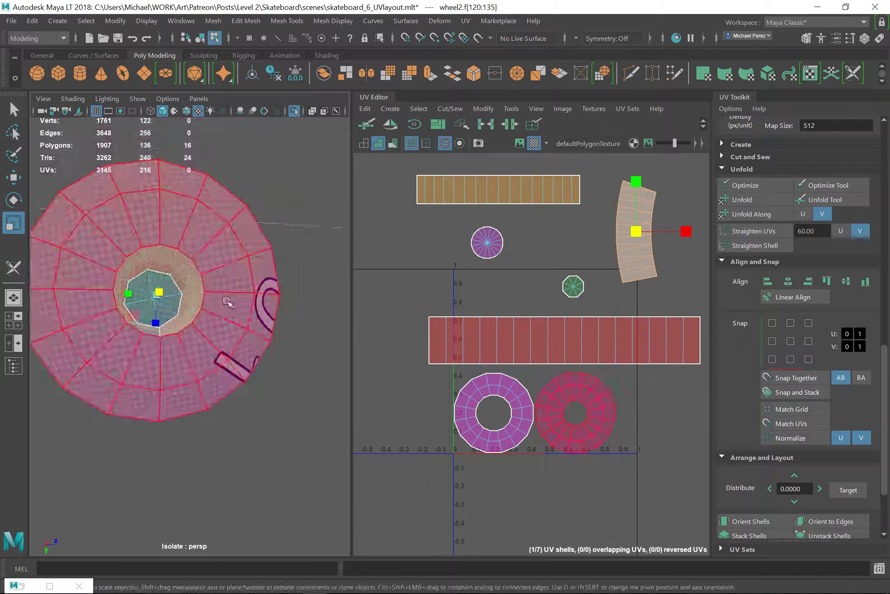
pyautogui.moveTo(173, 313)
pyautogui.keyDown('alt'); pyautogui.mouseDown()
pyautogui.moveTo(78, 284)
pyautogui.moveTo(309, 256)
pyautogui.mouseUp(); pyautogui.keyUp('alt')
pyautogui.hotkey('ctrl', '1')
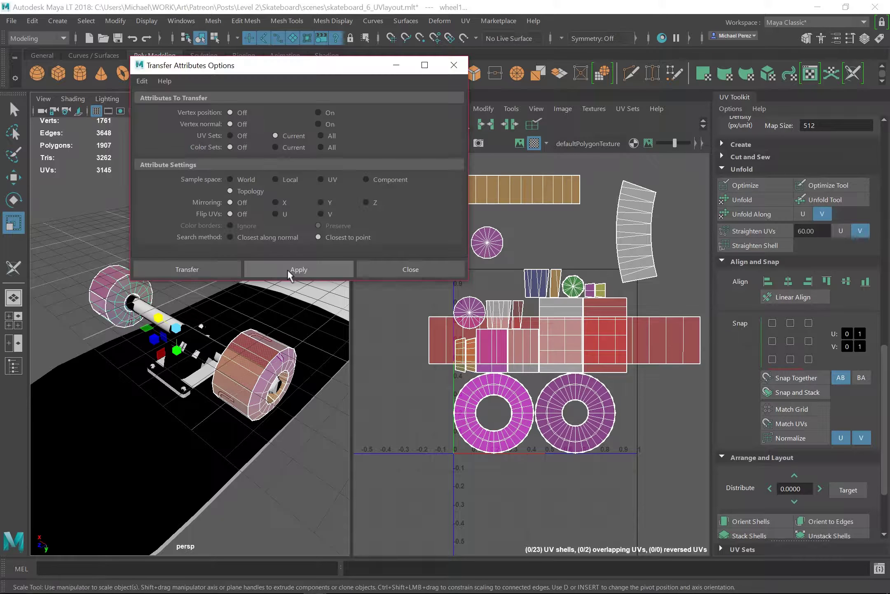
# - Undo the attribute transfer and select a baseplate nut
pyautogui.hotkey('ctrl', 'z')
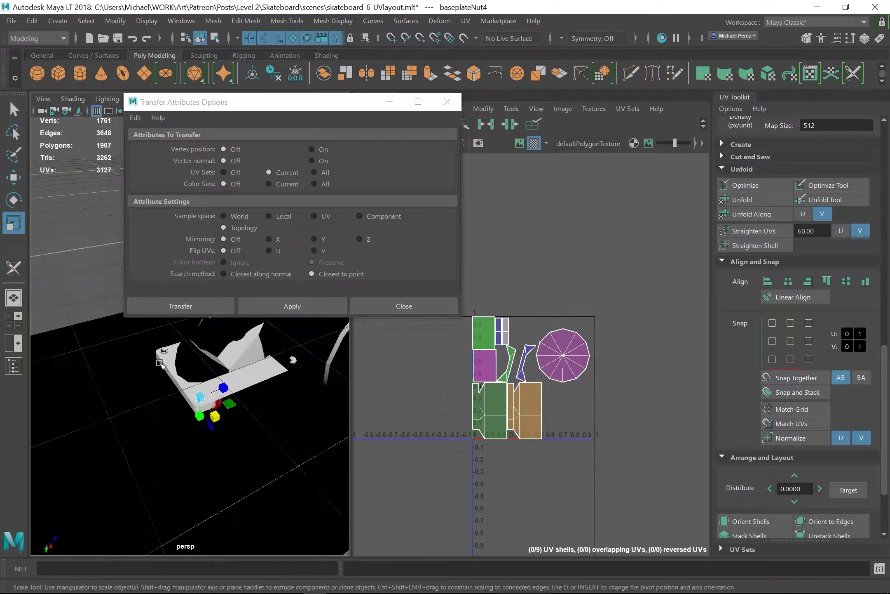
pyautogui.click(160, 363)
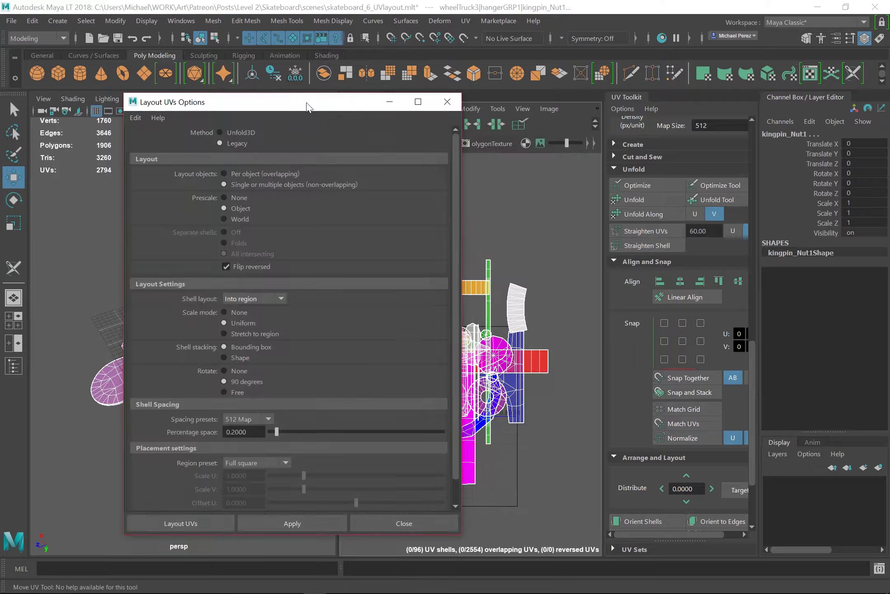
# - Pack all skateboard UV shells into the 0–1 square with Layout UVs
pyautogui.moveTo(308, 107); pyautogui.dragTo(194, 49)
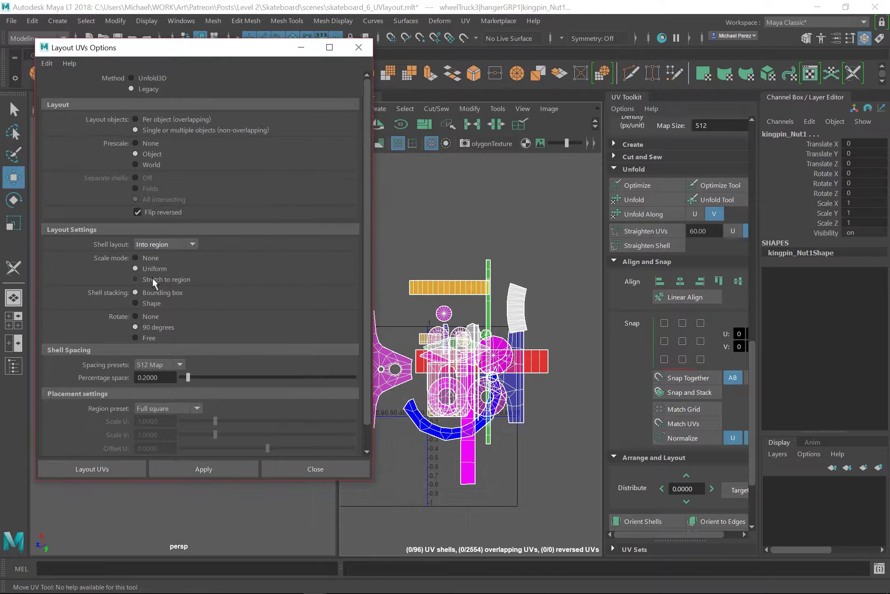
pyautogui.click(246, 470)
pyautogui.moveTo(337, 342); pyautogui.dragTo(141, 342)
# - Turn on the checker map display and optimize the two deck shells' UVs
pyautogui.click(377, 105)
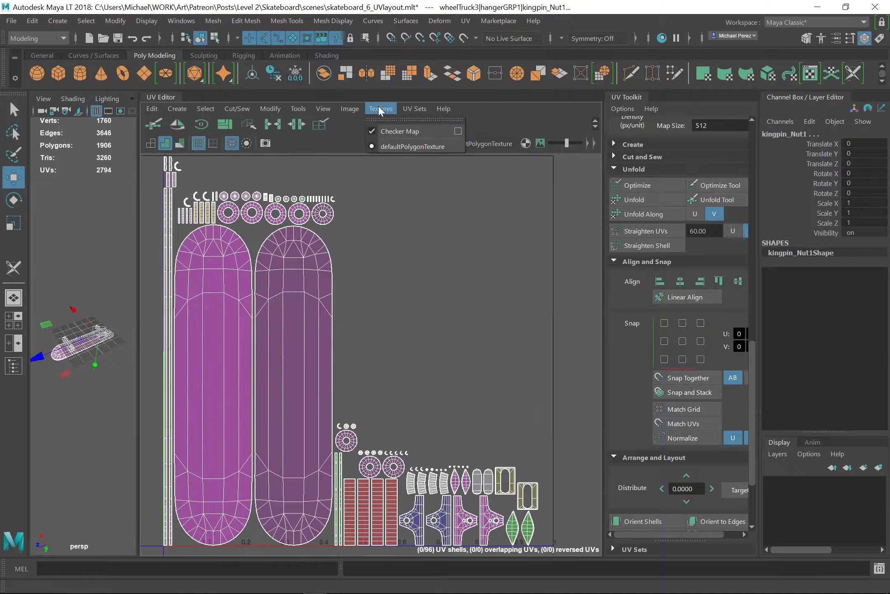
pyautogui.click(344, 161)
pyautogui.click(314, 308)
pyautogui.click(638, 185)
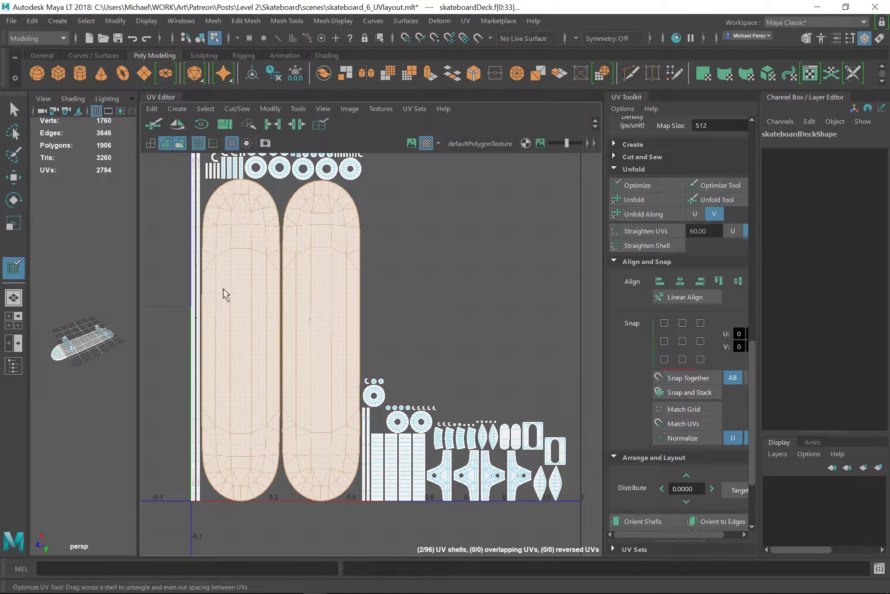
pyautogui.scroll(3, 512, 361)
pyautogui.scroll(3, 280, 258)
pyautogui.moveTo(280, 258); pyautogui.dragTo(334, 254, button='right')
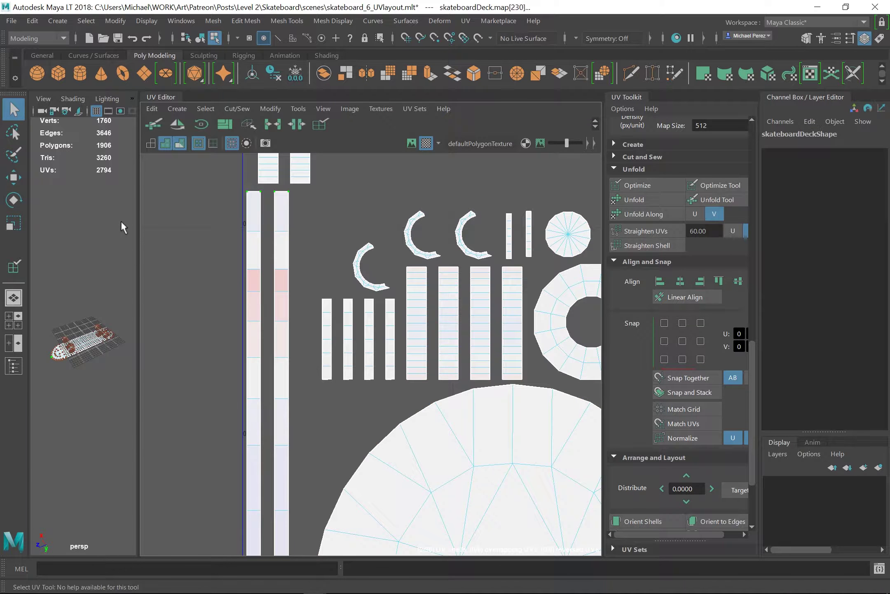
# - Frame and select the thin deck edge strip, undoing an unwanted relax of it
pyautogui.press('w')
pyautogui.press('f')
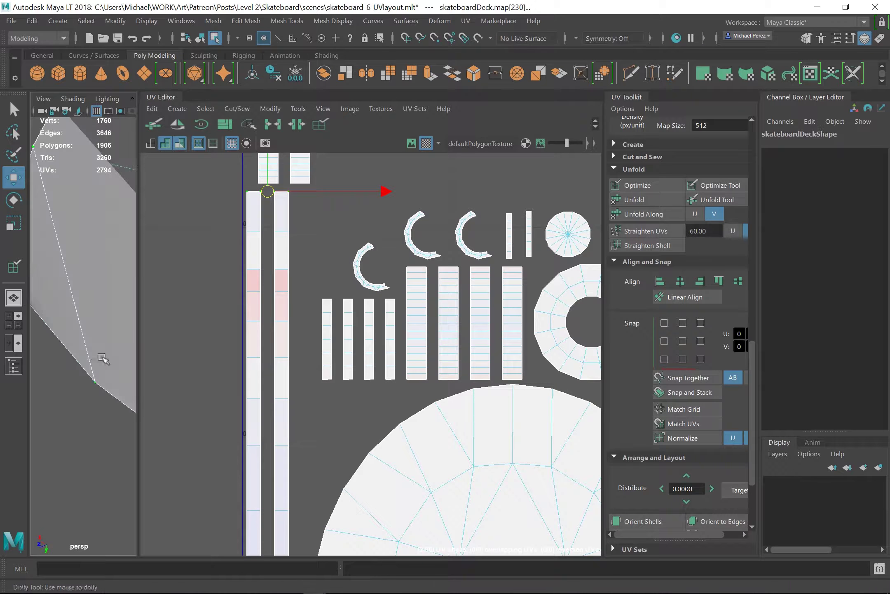
pyautogui.keyDown('alt'); pyautogui.moveTo(250, 186); pyautogui.dragTo(275, 295, button='middle'); pyautogui.keyUp('alt')
pyautogui.hotkey('shift', '.')
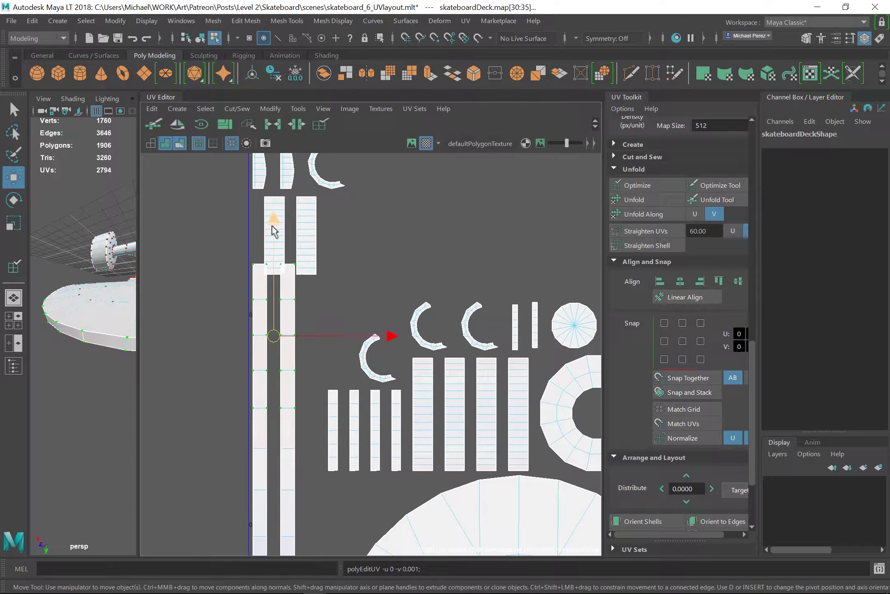
pyautogui.hotkey('ctrl', 'z')
pyautogui.hotkey('ctrl', 'z')
pyautogui.hotkey('ctrl', 'z')
pyautogui.hotkey('ctrl', 'z')
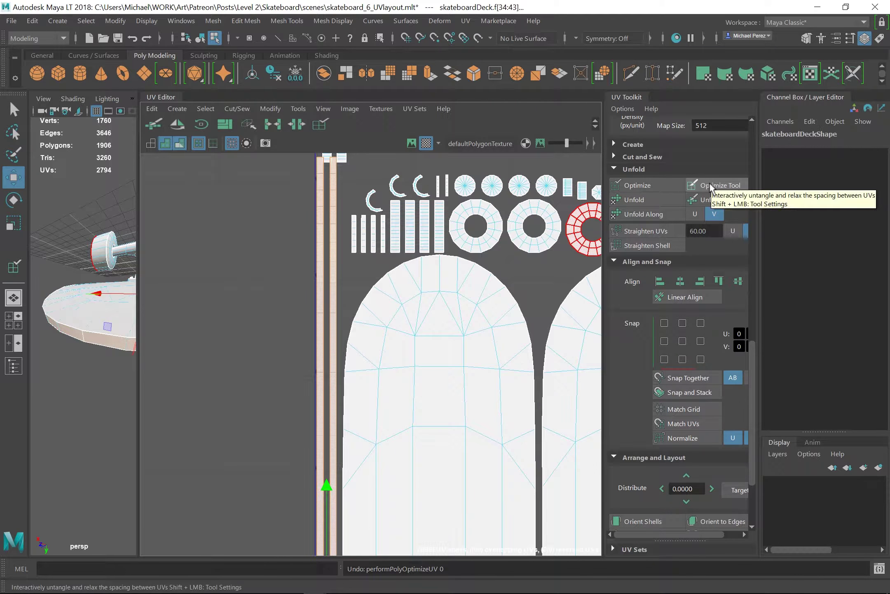
pyautogui.scroll(3, 336, 308)
pyautogui.press('q')
pyautogui.scroll(3, 300, 342)
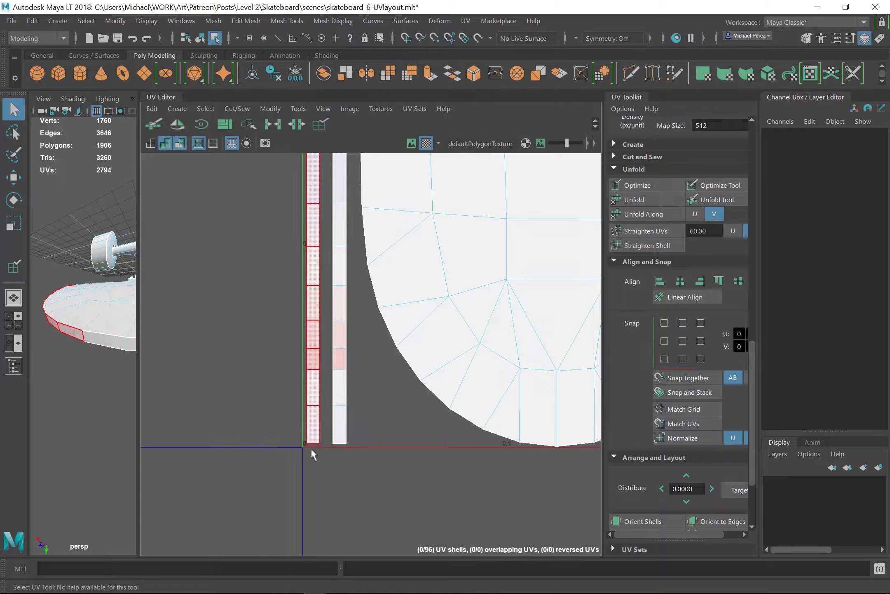
# - Nudge the strip's UVs down until its bottom sits flush with V 0, then clear the selection
pyautogui.press('w')
pyautogui.hotkey('shift', '.')
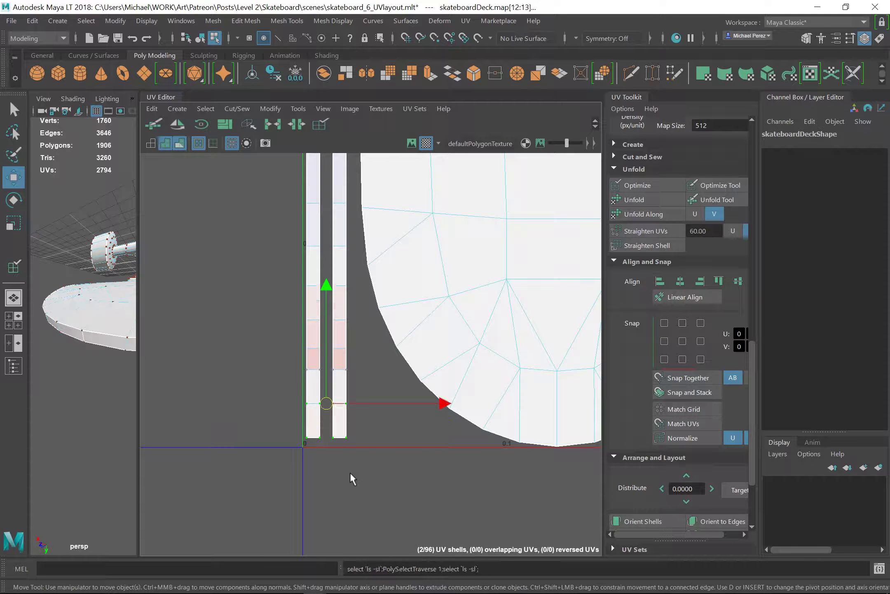
pyautogui.hotkey('alt', 'Down')
pyautogui.hotkey('alt', 'Down')
pyautogui.hotkey('alt', 'Down')
pyautogui.hotkey('alt', 'Down')
pyautogui.hotkey('alt', 'Down')
pyautogui.hotkey('alt', 'Down')
pyautogui.hotkey('alt', 'Down')
pyautogui.hotkey('alt', 'Down')
pyautogui.hotkey('alt', 'Down')
pyautogui.hotkey('alt', 'Down')
pyautogui.hotkey('alt', 'Down')
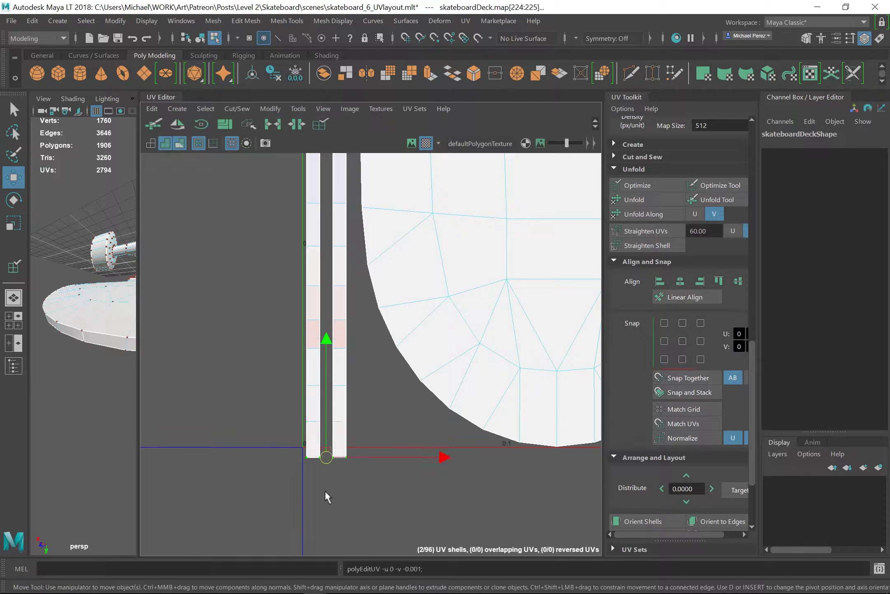
pyautogui.hotkey('ctrl', 'z')
pyautogui.hotkey('ctrl', 'z')
pyautogui.hotkey('ctrl', 'z')
pyautogui.hotkey('ctrl', 'z')
pyautogui.hotkey('ctrl', 'z')
pyautogui.hotkey('ctrl', 'z')
pyautogui.hotkey('ctrl', 'z')
pyautogui.hotkey('ctrl', 'z')
pyautogui.scroll(-5, 385, 389)
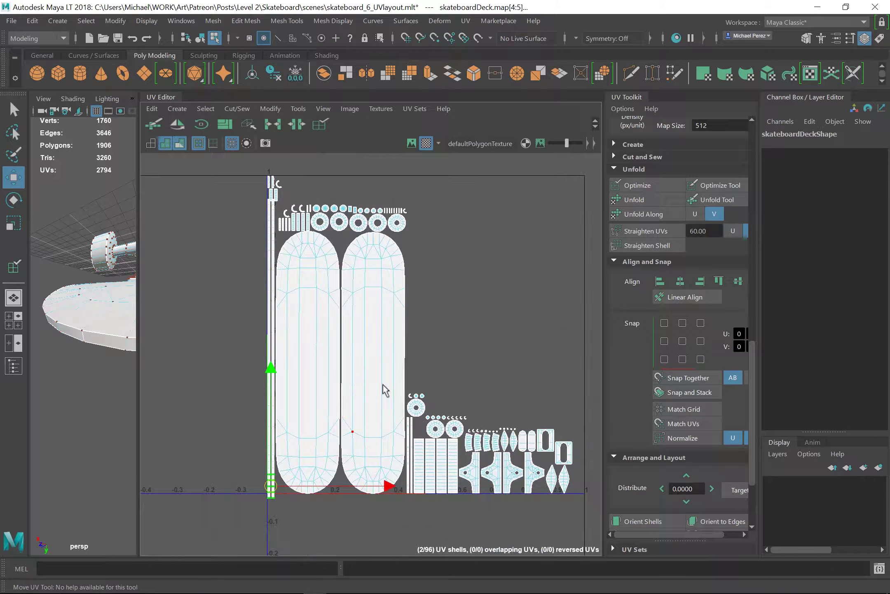
pyautogui.click(424, 343)
pyautogui.scroll(2, 423, 344)
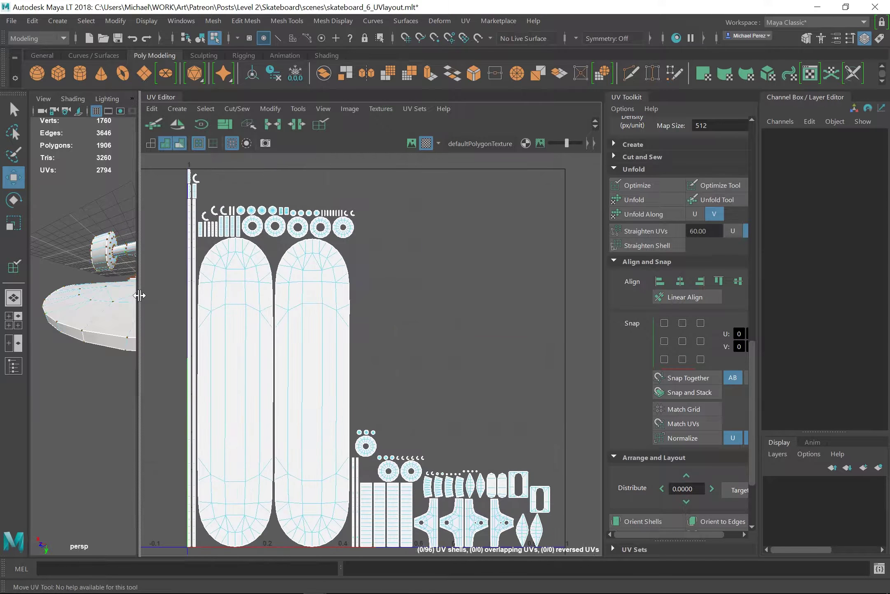
pyautogui.scroll(-1, 424, 392)
# - Turn Step Snap on in the Move tool settings
pyautogui.click(850, 40)
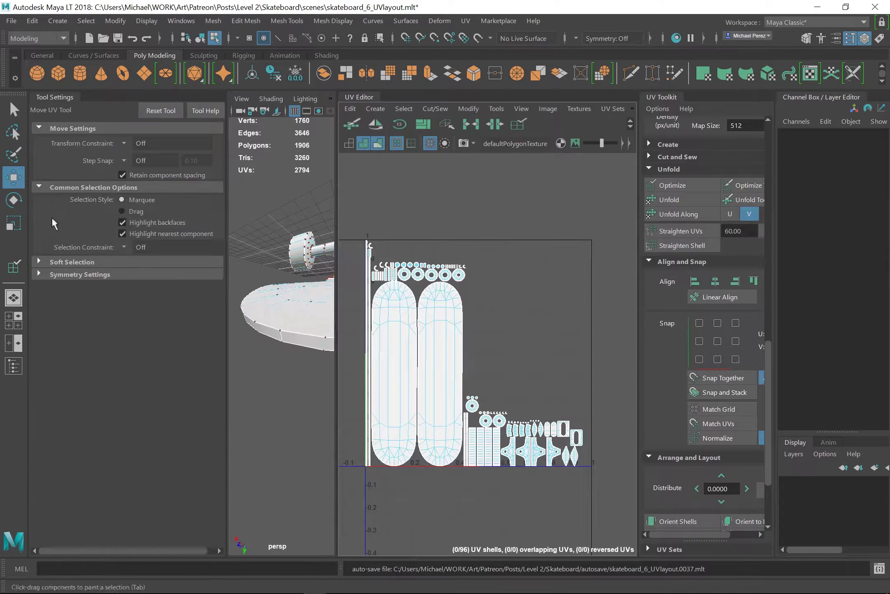
pyautogui.click(45, 256)
pyautogui.click(140, 161)
pyautogui.click(143, 180)
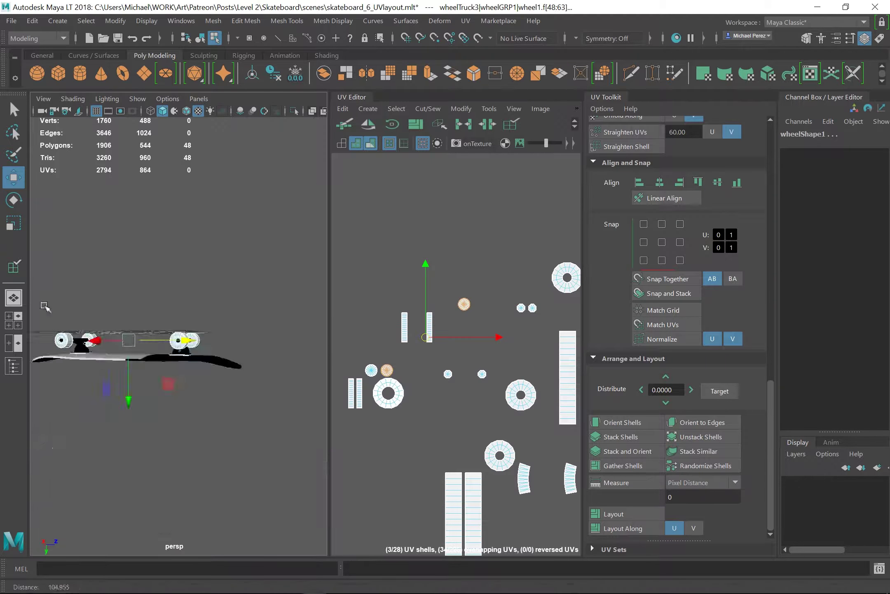
# - Select the wheel's face shells in wireframe view, stepping back through earlier selections
pyautogui.press('f')
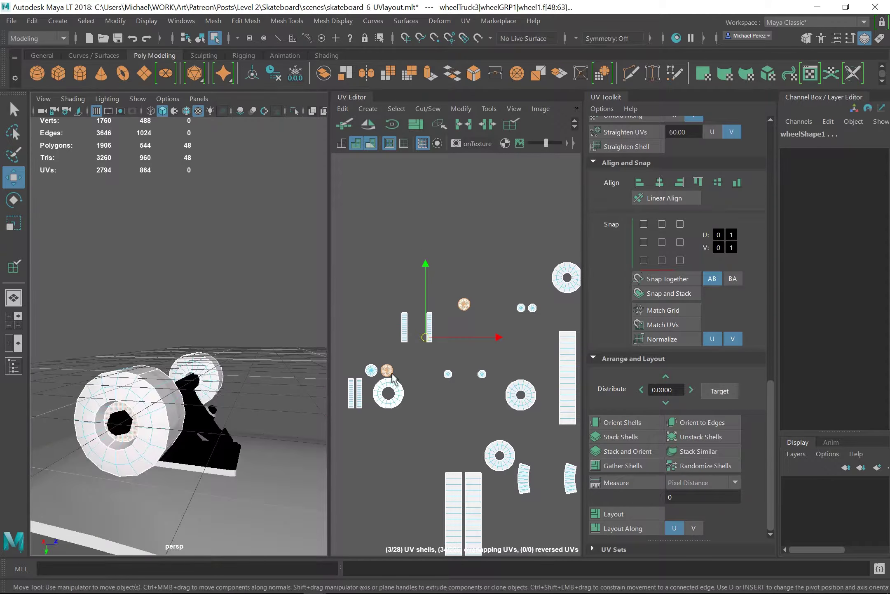
pyautogui.click(361, 406)
pyautogui.press('4')
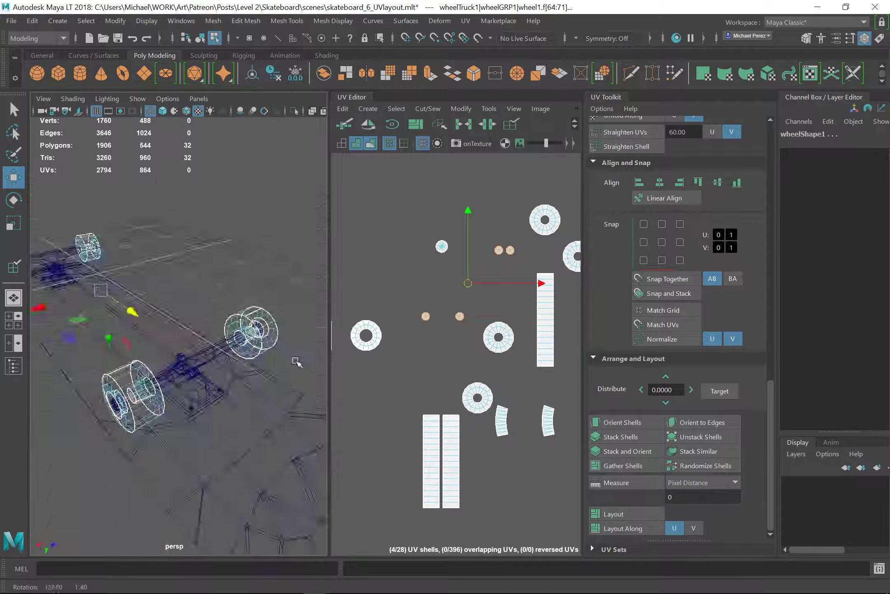
pyautogui.click(486, 406)
pyautogui.hotkey('ctrl', 'z')
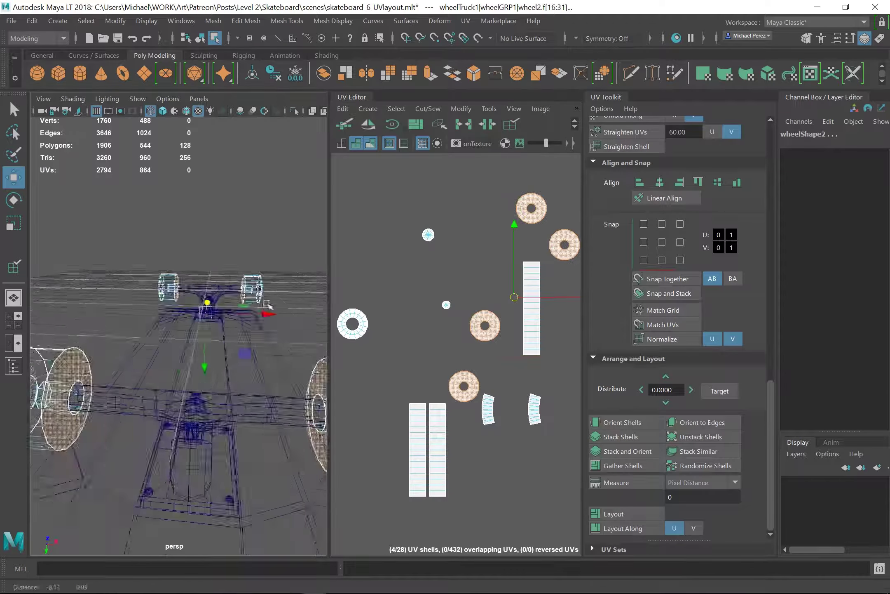
pyautogui.hotkey('ctrl', 'z')
pyautogui.hotkey('ctrl', 'z')
pyautogui.hotkey('ctrl', 'z')
pyautogui.hotkey('ctrl', 'z')
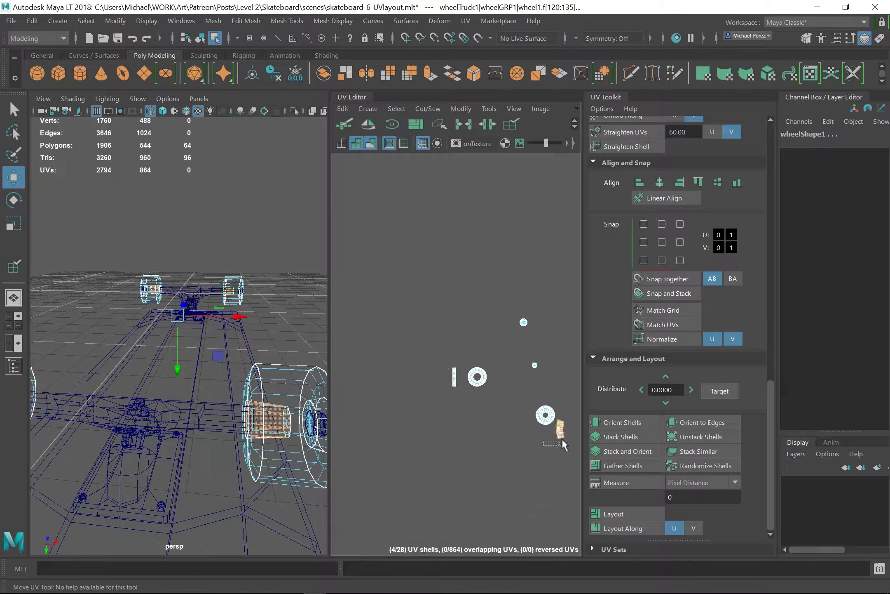
pyautogui.hotkey('ctrl', 'z')
pyautogui.hotkey('ctrl', 'z')
pyautogui.hotkey('ctrl', 'z')
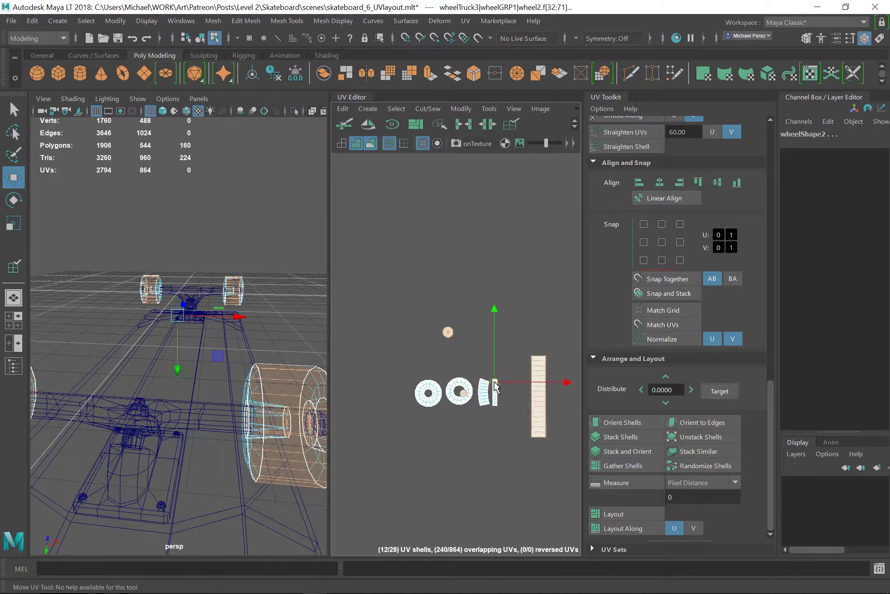
pyautogui.hotkey('ctrl', 'z')
# - Restore the earlier selection and box-select all the baseplate UV shells
pyautogui.hotkey('ctrl', 'z')
pyautogui.hotkey('ctrl', 'z')
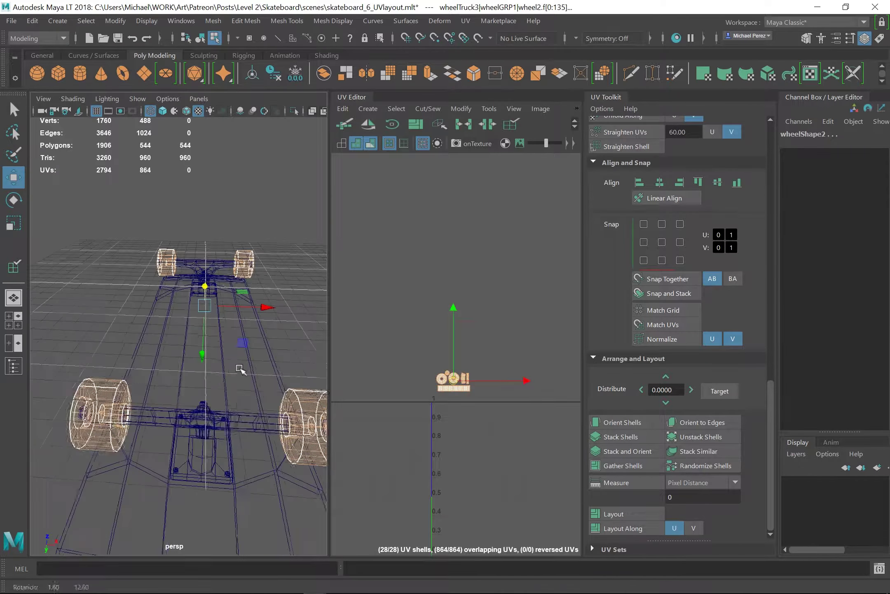
pyautogui.hotkey('ctrl', 'z')
pyautogui.hotkey('ctrl', 'z')
pyautogui.hotkey('ctrl', 'z')
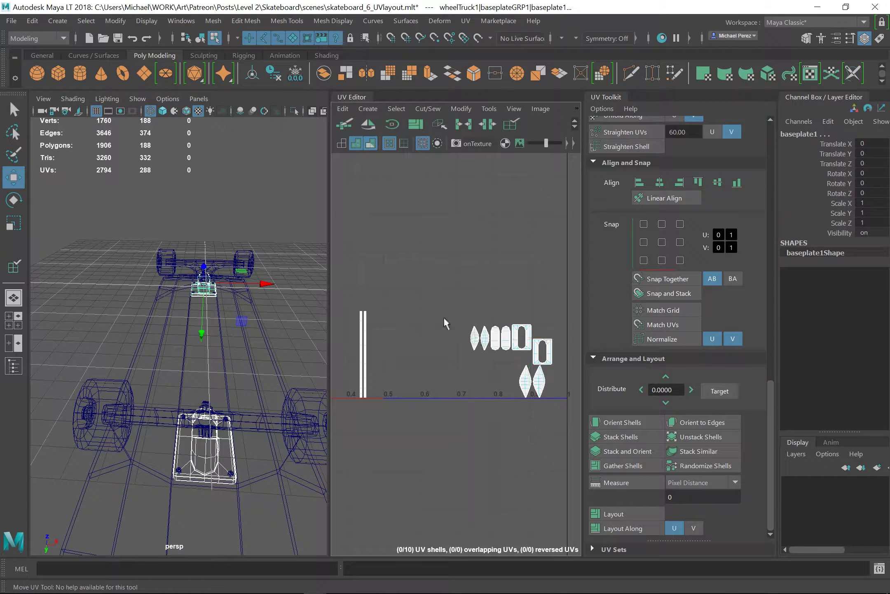
pyautogui.hotkey('ctrl', 'z')
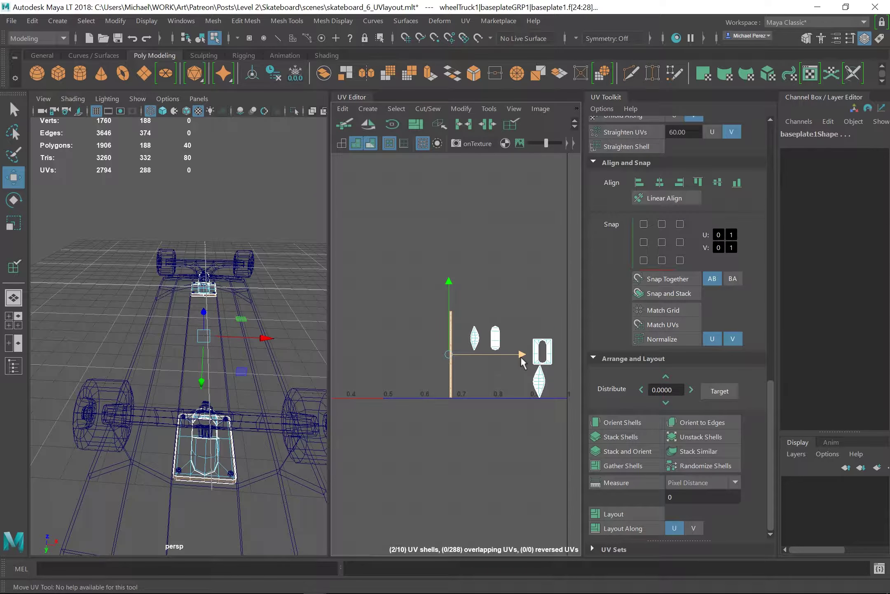
pyautogui.moveTo(413, 285); pyautogui.dragTo(455, 457)
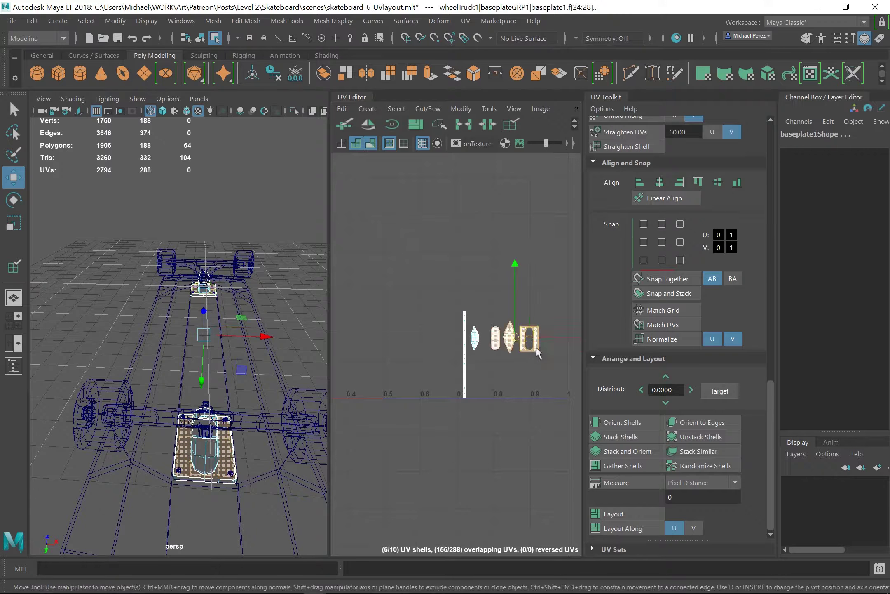
pyautogui.moveTo(548, 335); pyautogui.dragTo(467, 357)
pyautogui.scroll(-2, 529, 242)
# - Select the hanger's two stacked shells and separate them with Unstack Shells
pyautogui.click(199, 425)
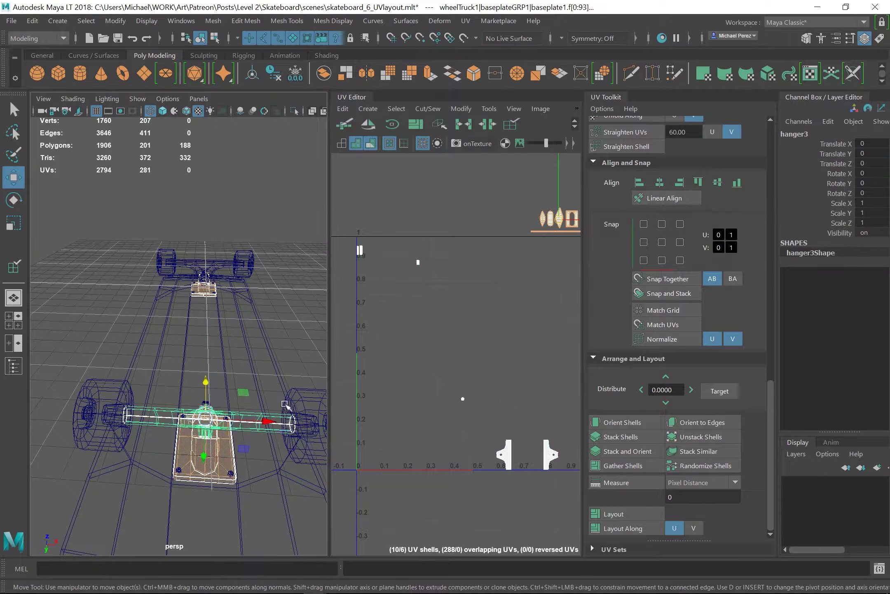
pyautogui.press('f')
pyautogui.moveTo(527, 437); pyautogui.dragTo(438, 338)
pyautogui.click(673, 440)
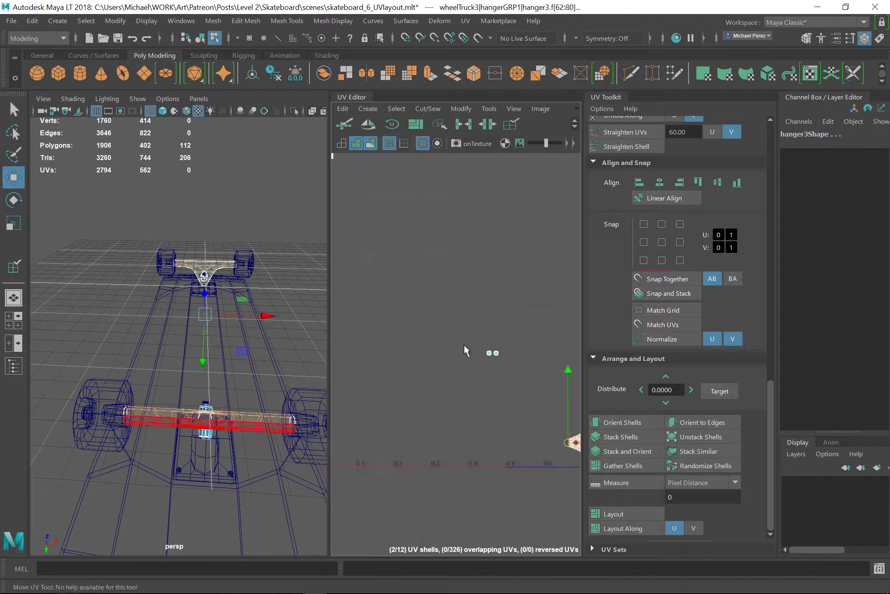
pyautogui.keyDown('alt'); pyautogui.moveTo(213, 278); pyautogui.dragTo(294, 373); pyautogui.keyUp('alt')
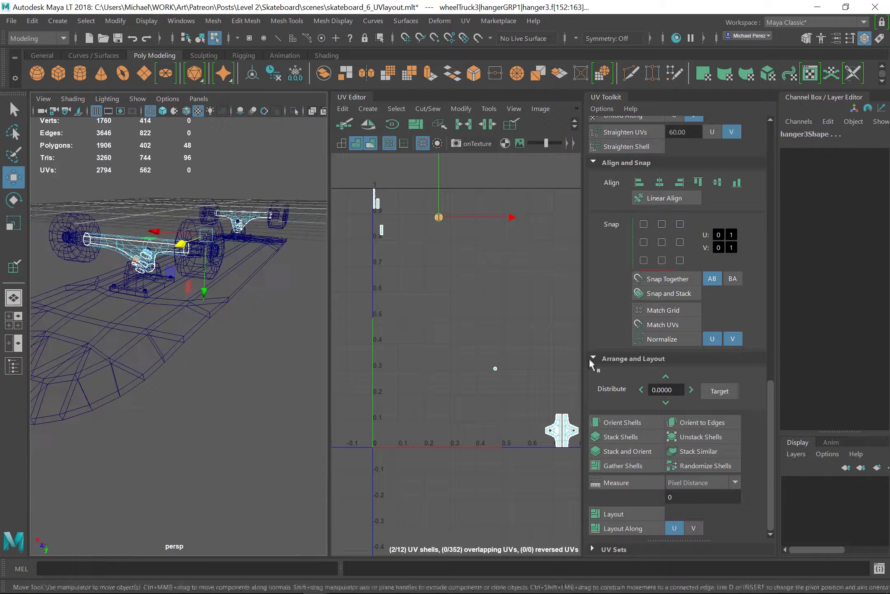
pyautogui.click(382, 227)
pyautogui.scroll(3, 518, 327)
pyautogui.scroll(-2, 518, 328)
pyautogui.keyDown('alt'); pyautogui.moveTo(518, 327); pyautogui.dragTo(487, 383, button='middle'); pyautogui.keyUp('alt')
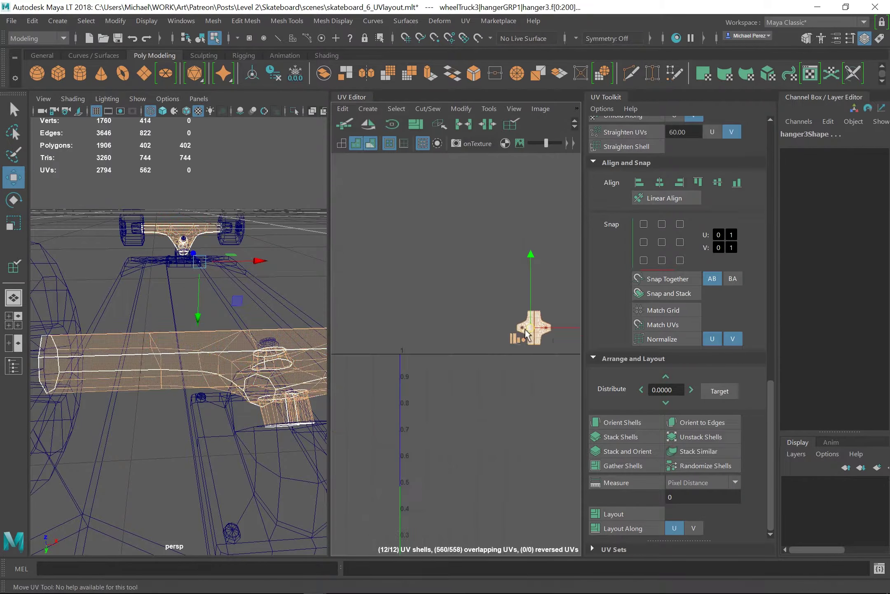
# - Select and frame every skateboard part, pick the eight baseplate nut shells, and enlarge the UV area
pyautogui.hotkey('ctrl', 'shift', 'a')
pyautogui.hotkey('shift', 'f')
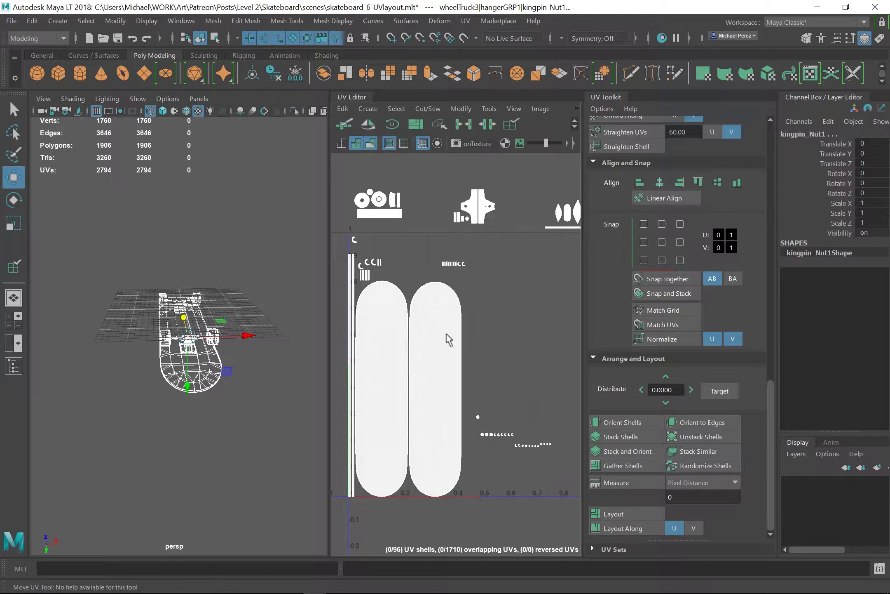
pyautogui.scroll(3, 484, 399)
pyautogui.moveTo(483, 399); pyautogui.dragTo(540, 392)
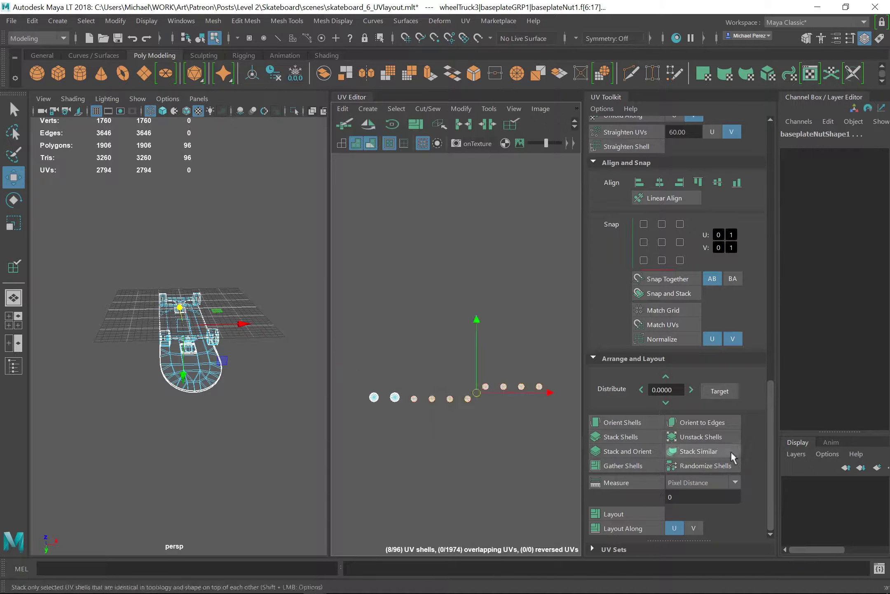
pyautogui.scroll(-3, 422, 339)
pyautogui.moveTo(422, 339); pyautogui.dragTo(519, 450)
# - Stack the identical kingpin nut shells with Stack Similar, then select a nut UV shell
pyautogui.moveTo(328, 371); pyautogui.dragTo(210, 371)
pyautogui.scroll(2, 367, 305)
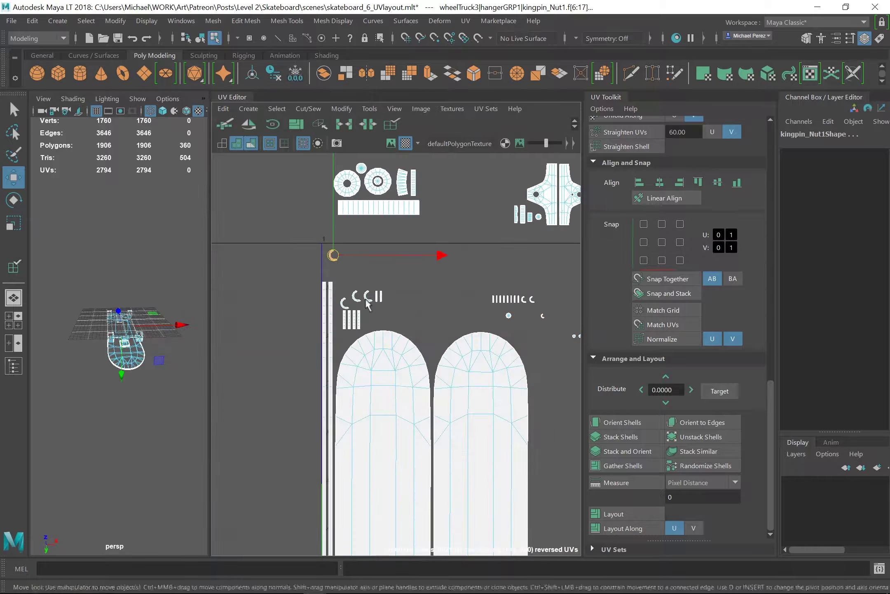
pyautogui.click(709, 452)
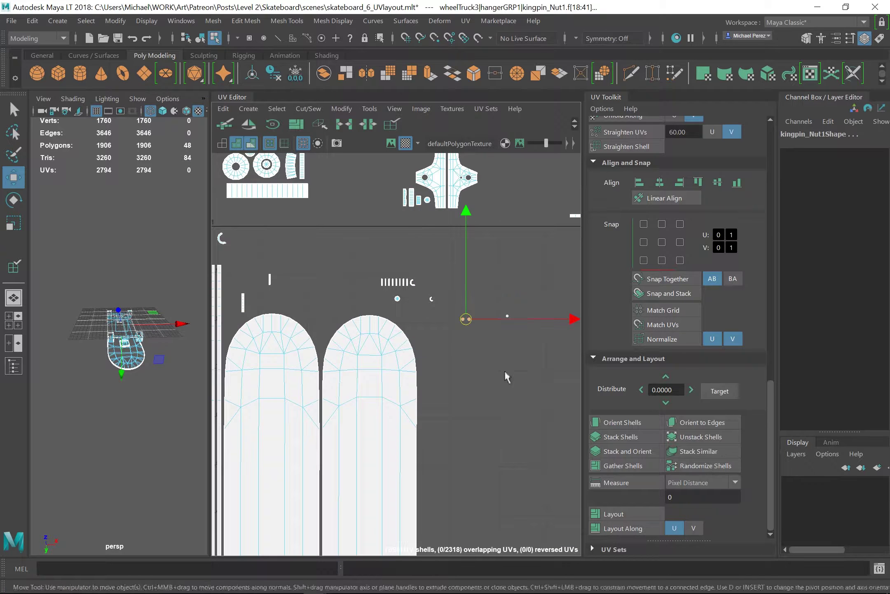
pyautogui.keyDown('alt'); pyautogui.moveTo(362, 265); pyautogui.dragTo(394, 282, button='middle'); pyautogui.keyUp('alt')
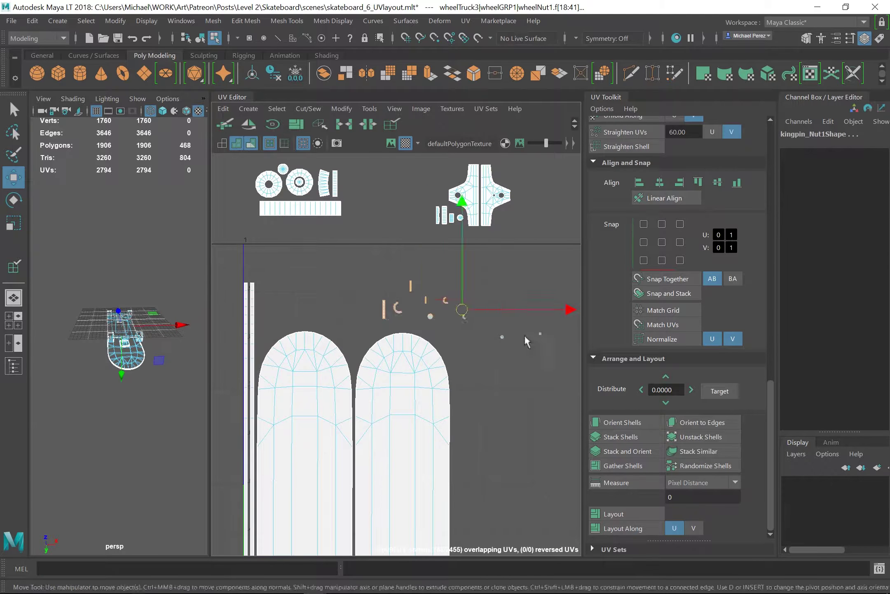
pyautogui.press('F8')
pyautogui.press('f')
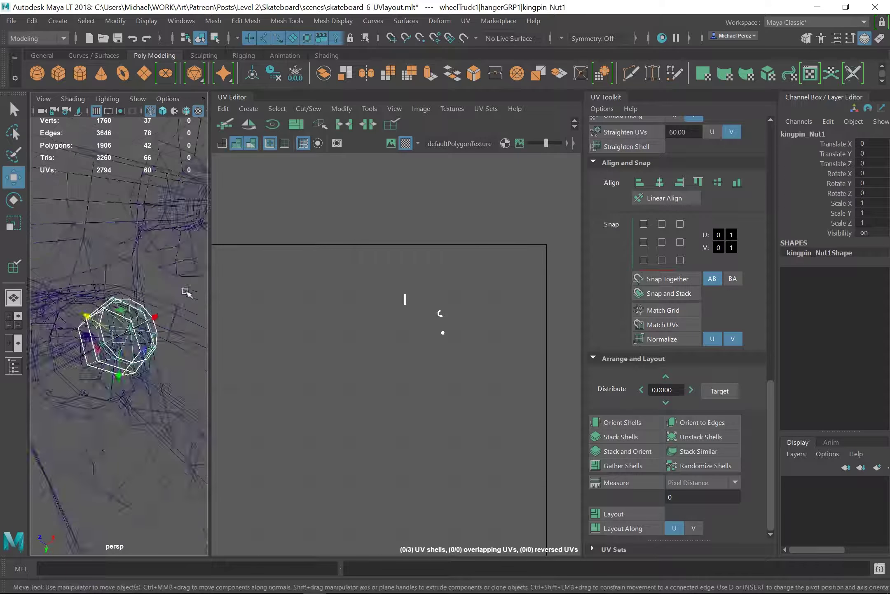
pyautogui.click(470, 322)
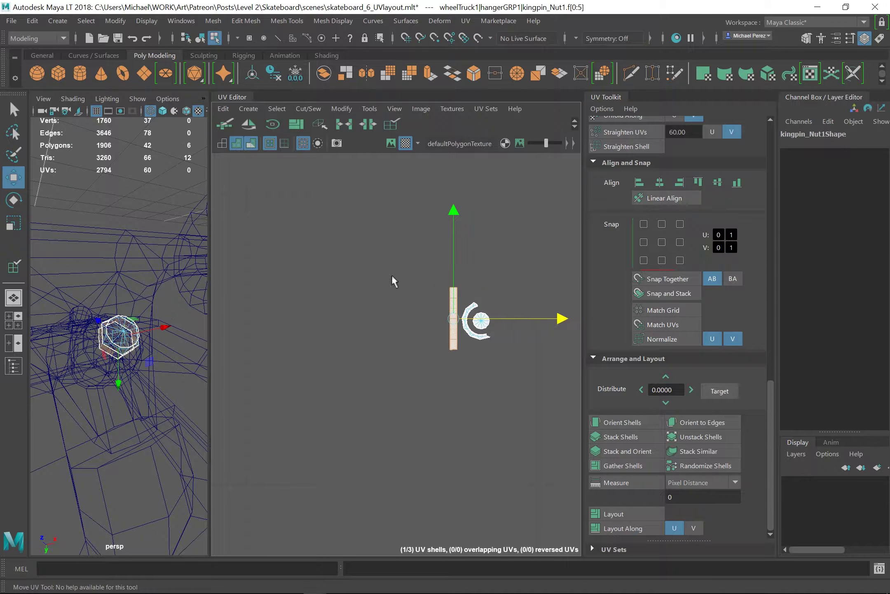
# - Undo and redo through the nut selection and stacking to check the result
pyautogui.hotkey('ctrl', 'z')
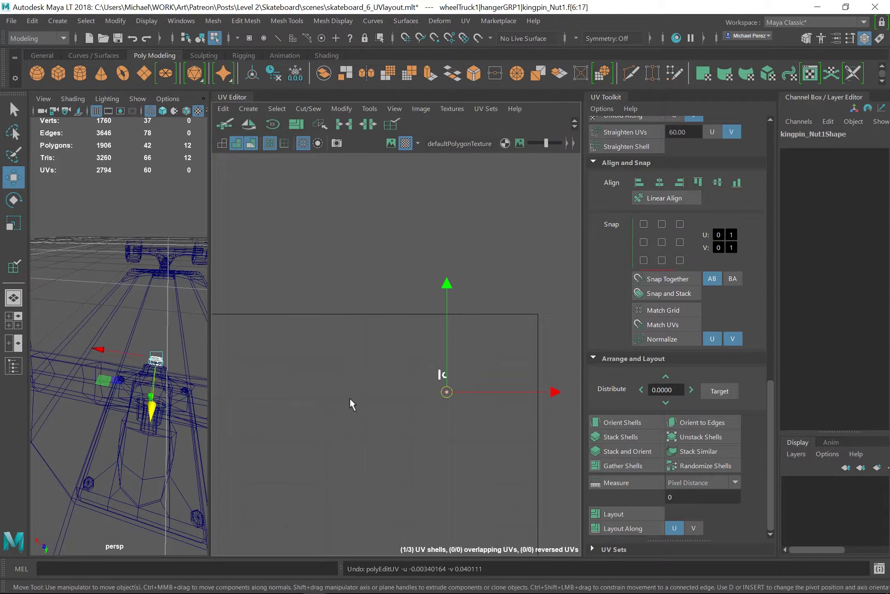
pyautogui.hotkey('ctrl', 'z')
pyautogui.hotkey('shift', 'z')
pyautogui.hotkey('shift', 'z')
pyautogui.hotkey('shift', 'z')
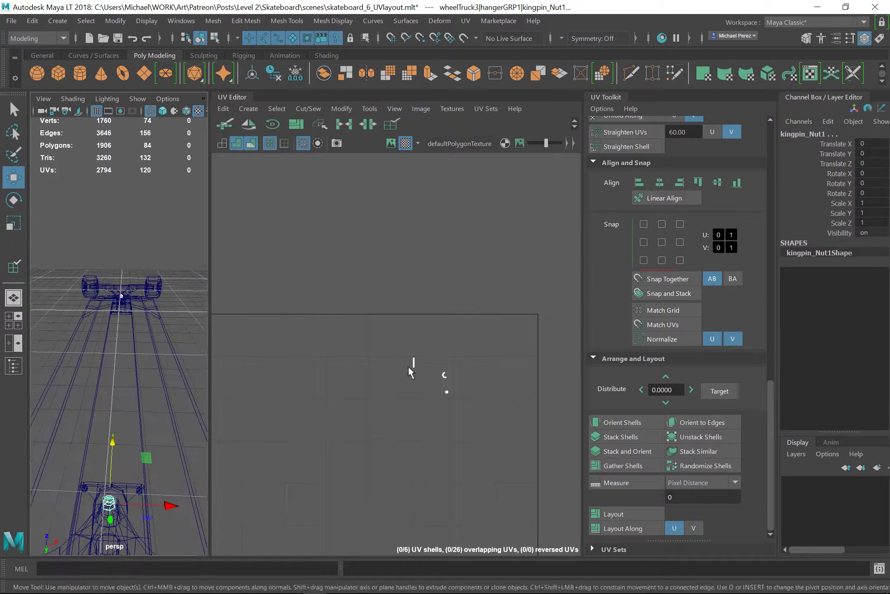
pyautogui.hotkey('shift', 'z')
pyautogui.hotkey('shift', 'z')
pyautogui.hotkey('shift', 'z')
pyautogui.hotkey('shift', 'z')
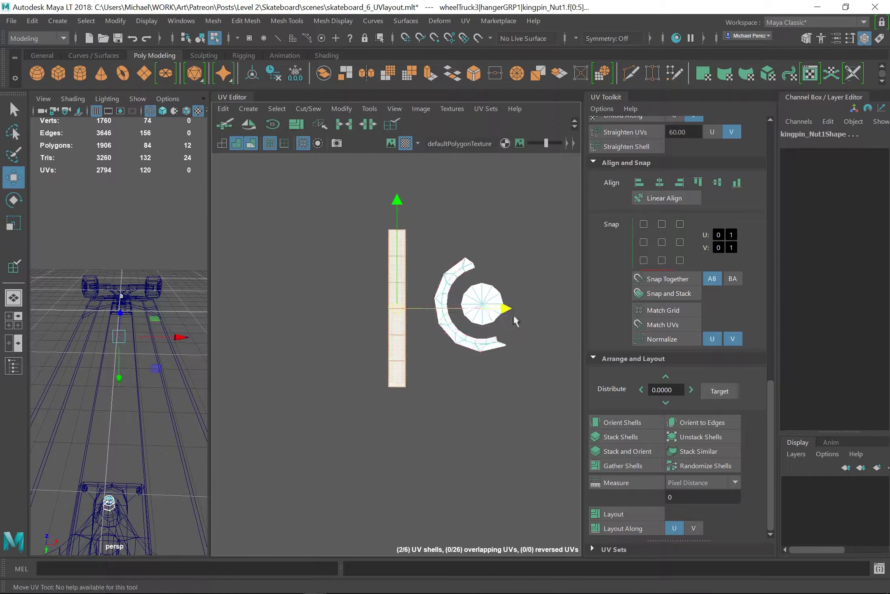
pyautogui.hotkey('shift', 'z')
pyautogui.hotkey('shift', 'z')
pyautogui.hotkey('shift', 'z')
pyautogui.hotkey('shift', 'z')
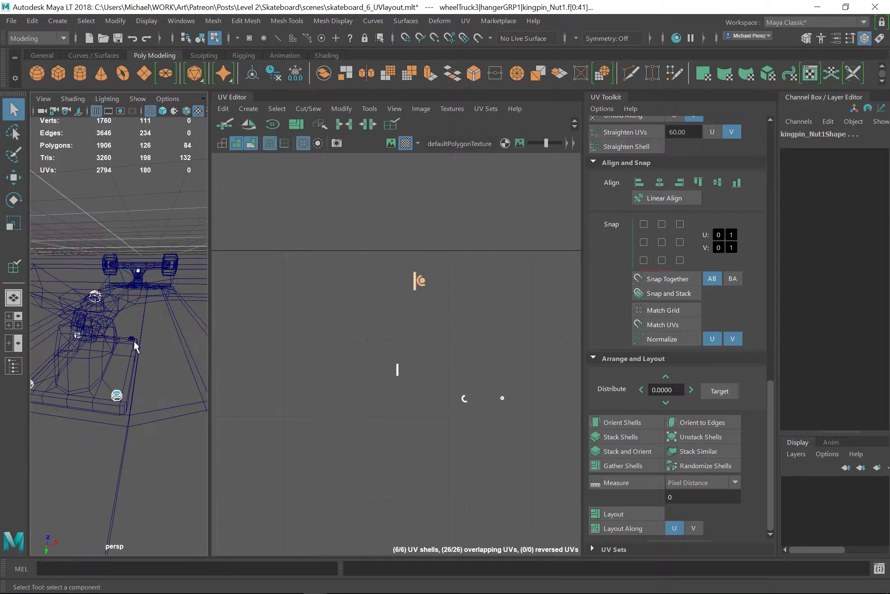
pyautogui.hotkey('shift', 'z')
pyautogui.rightClick(129, 239)
pyautogui.hotkey('shift', 'z')
pyautogui.hotkey('shift', 'z')
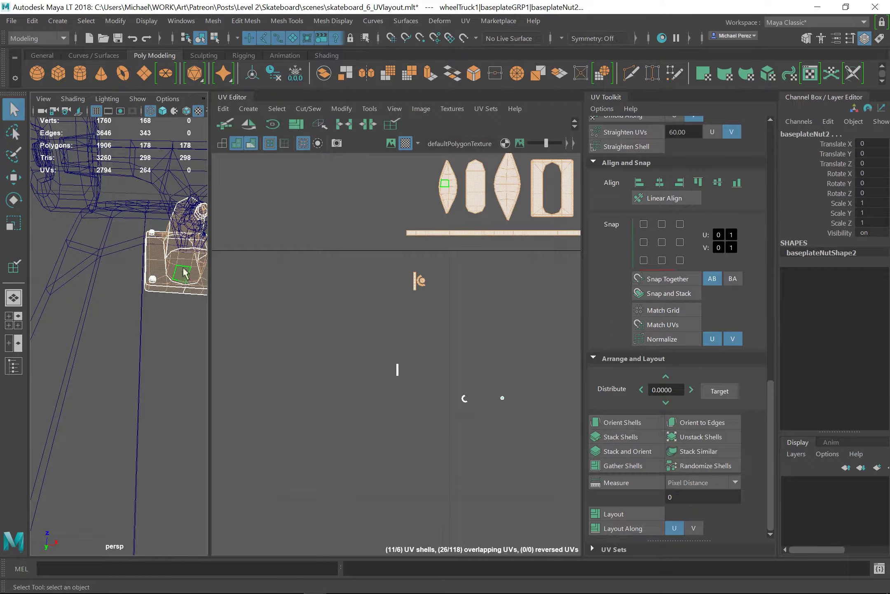
# - Switch to UV shell selection and pick a baseplate nut shell, stepping back through selections
pyautogui.moveTo(395, 288); pyautogui.dragTo(348, 272, button='right')
pyautogui.press('z')
pyautogui.press('z')
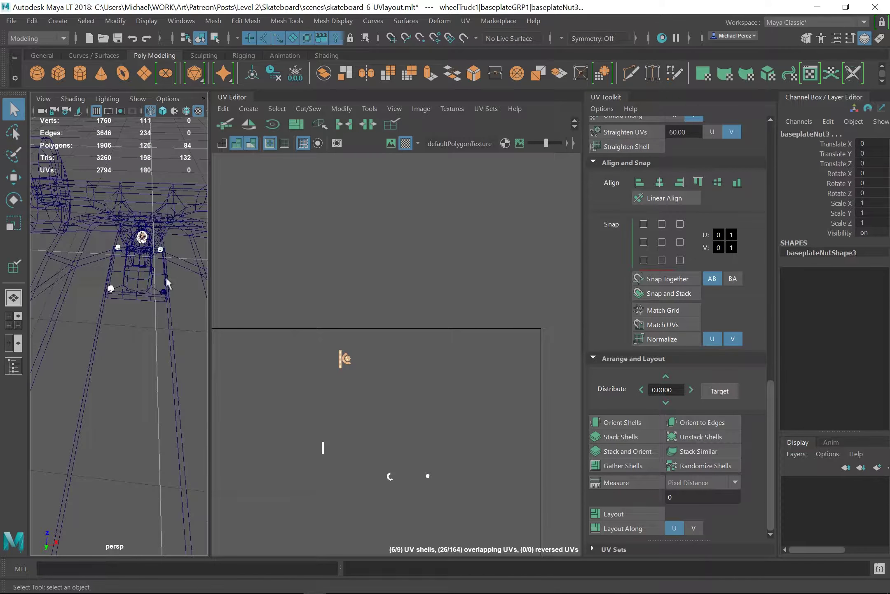
pyautogui.press('z')
pyautogui.press('z')
pyautogui.press('z')
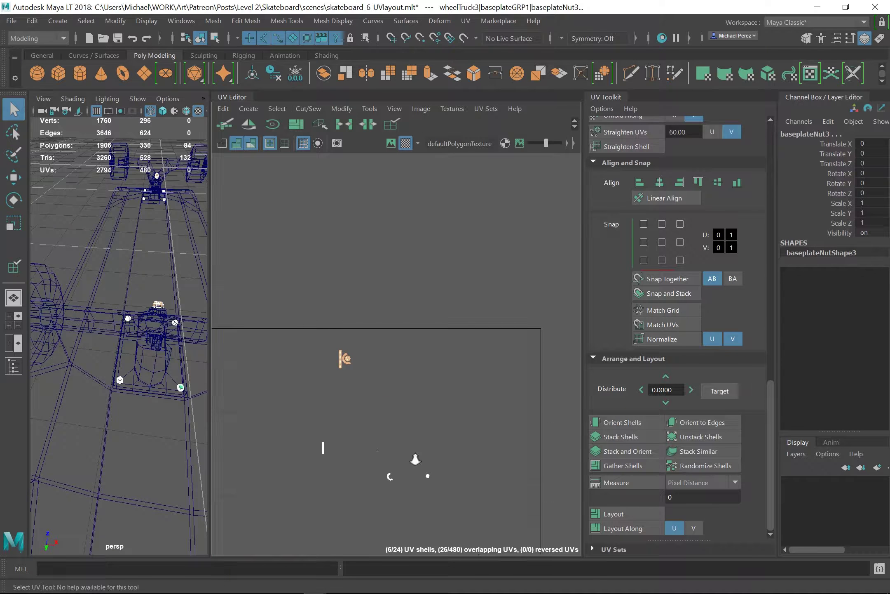
pyautogui.moveTo(489, 371); pyautogui.dragTo(446, 369, button='right')
pyautogui.click(310, 376)
pyautogui.press('w')
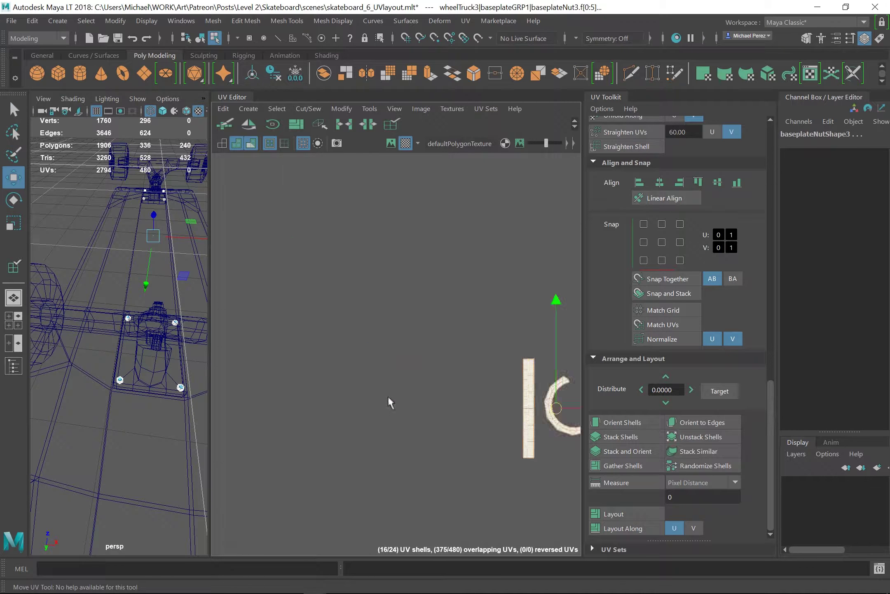
pyautogui.press('z')
pyautogui.press('z')
pyautogui.press('z')
pyautogui.press('z')
pyautogui.press('z')
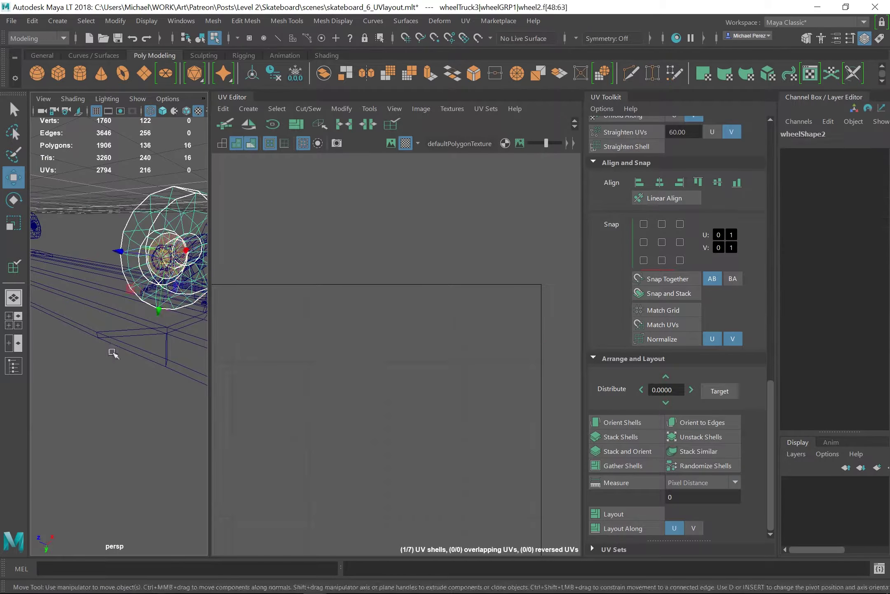
pyautogui.press('z')
pyautogui.press('z')
# - Select a wheel nut shell, then undo back to the kingpin nut and second wheel
pyautogui.press('z')
pyautogui.press('z')
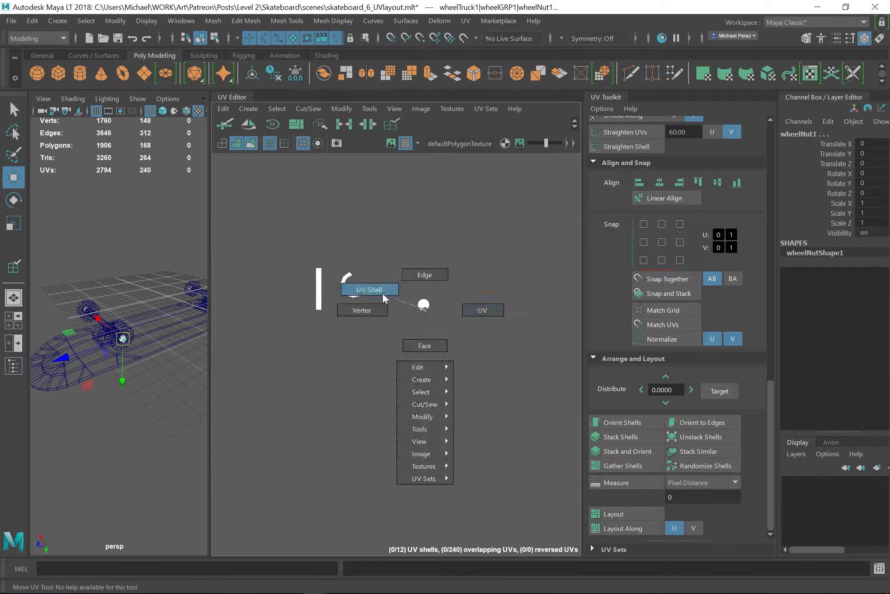
pyautogui.moveTo(424, 297); pyautogui.dragTo(367, 288, button='right')
pyautogui.click(339, 279)
pyautogui.press('z')
pyautogui.press('z')
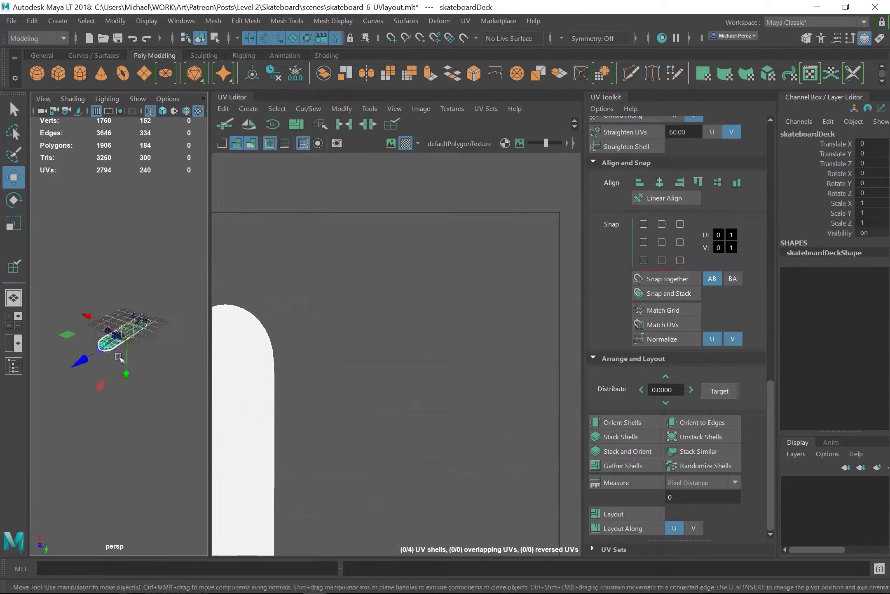
pyautogui.press('z')
pyautogui.press('z')
pyautogui.moveTo(94, 264); pyautogui.dragTo(136, 237, button='right')
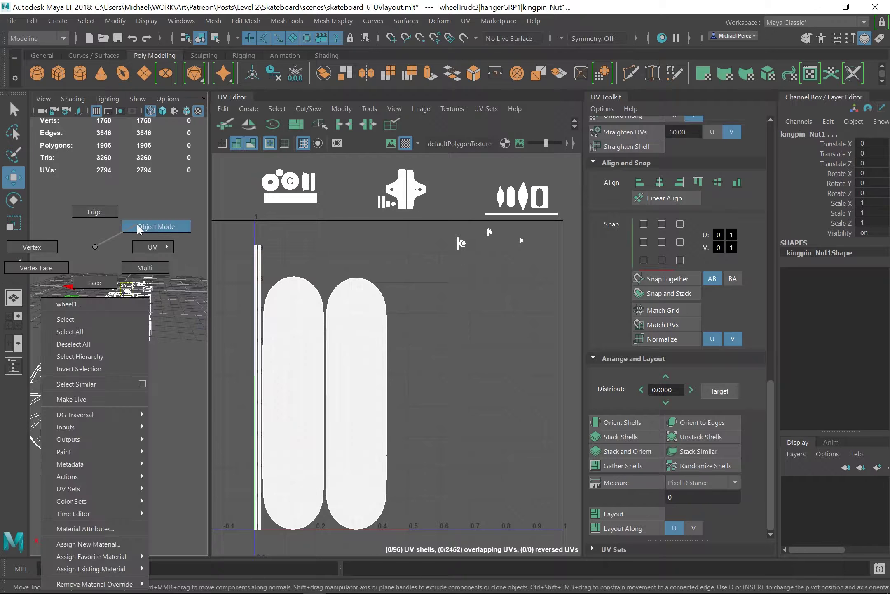
# - Select the second wheel as a whole and move its UV shells to the right
pyautogui.press('z')
pyautogui.rightClick(333, 247)
pyautogui.moveTo(333, 244); pyautogui.dragTo(206, 319, button='right')
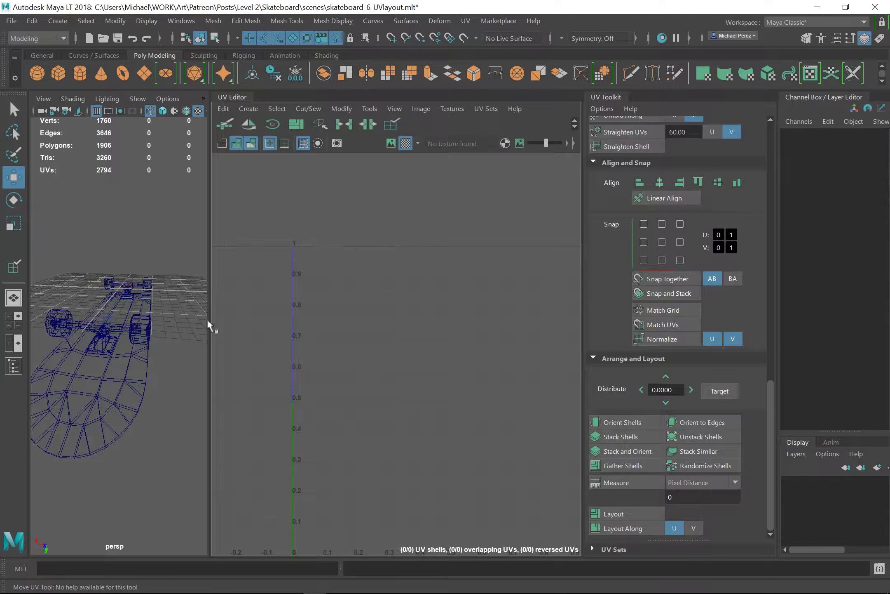
pyautogui.press('z')
pyautogui.moveTo(160, 247); pyautogui.dragTo(162, 315, button='right')
pyautogui.click(162, 314)
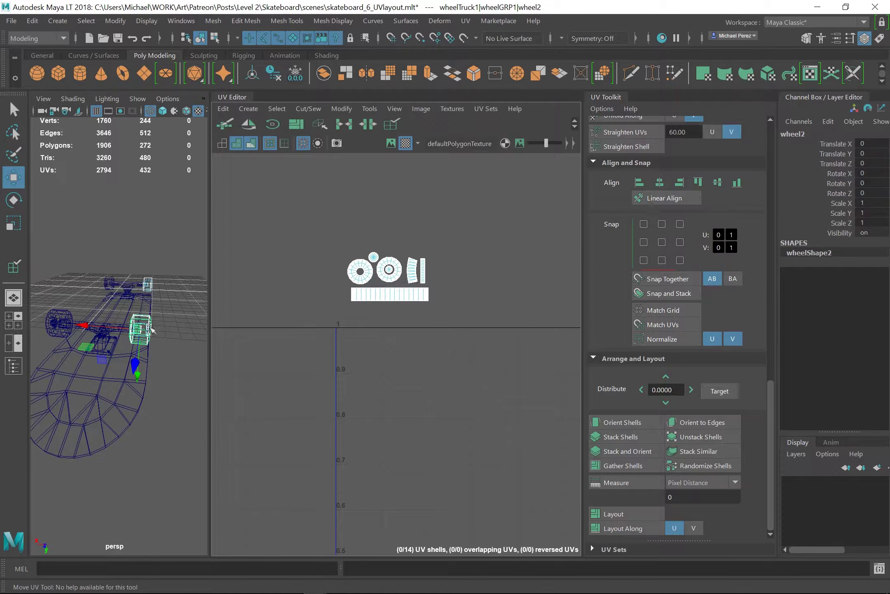
pyautogui.moveTo(153, 330); pyautogui.dragTo(139, 338, button='right')
pyautogui.moveTo(389, 285); pyautogui.dragTo(513, 276)
# - Select the first wheel, show its UVs, and stack its shells onto the other wheel's
pyautogui.moveTo(95, 258)
pyautogui.mouseDown(button='right')
pyautogui.moveTo(123, 248)
pyautogui.moveTo(89, 267)
pyautogui.mouseUp(button='right')
pyautogui.click(58, 323)
pyautogui.click(140, 327)
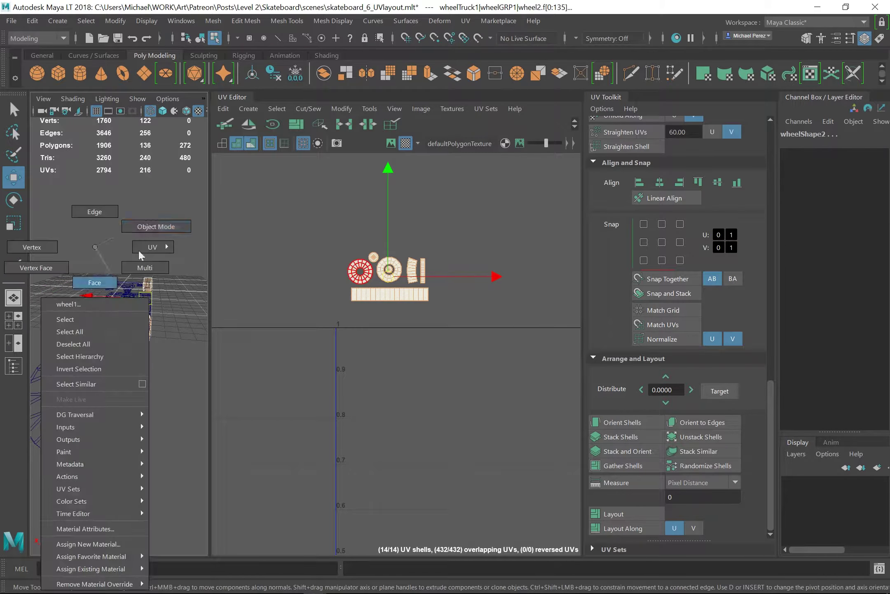
pyautogui.hotkey('ctrl', 'z')
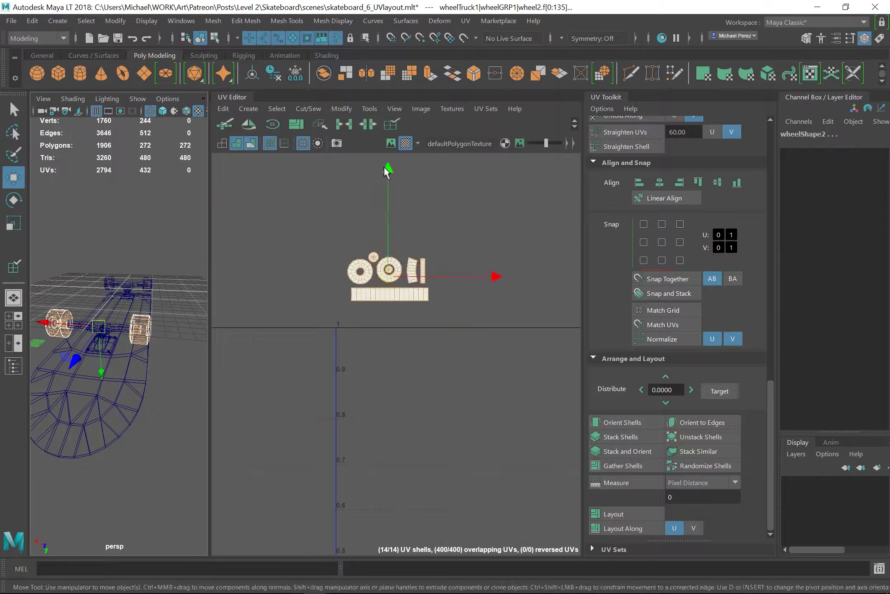
pyautogui.hotkey('ctrl', 'z')
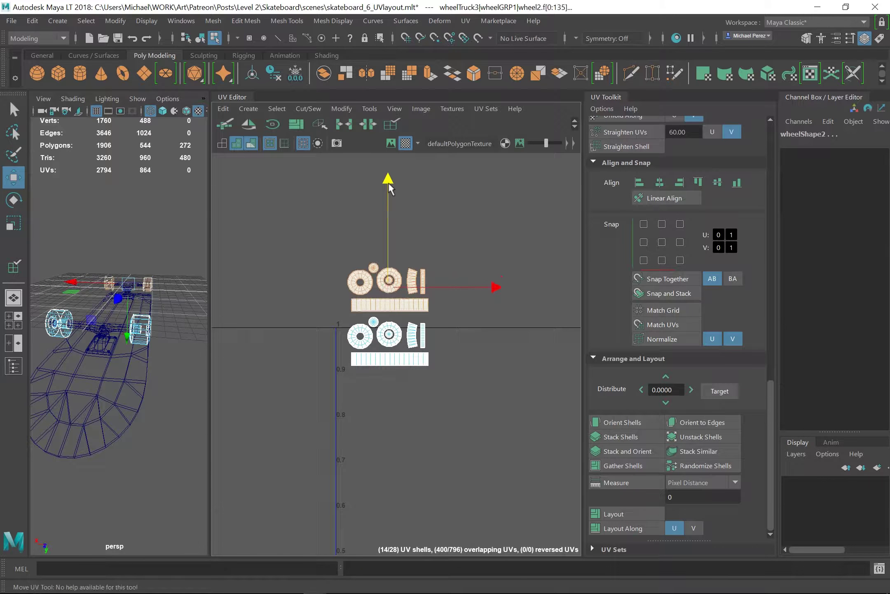
pyautogui.hotkey('ctrl', 'z')
pyautogui.scroll(5, 386, 200)
# - Step back through recent wheel shell selections and switch to UV shell selection
pyautogui.hotkey('ctrl', 'z')
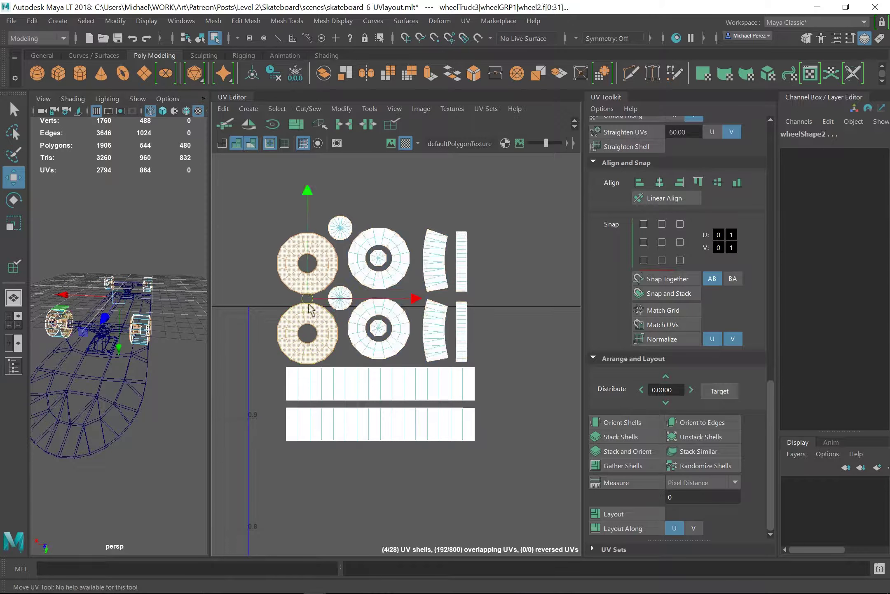
pyautogui.hotkey('ctrl', 'z')
pyautogui.hotkey('ctrl', 'z')
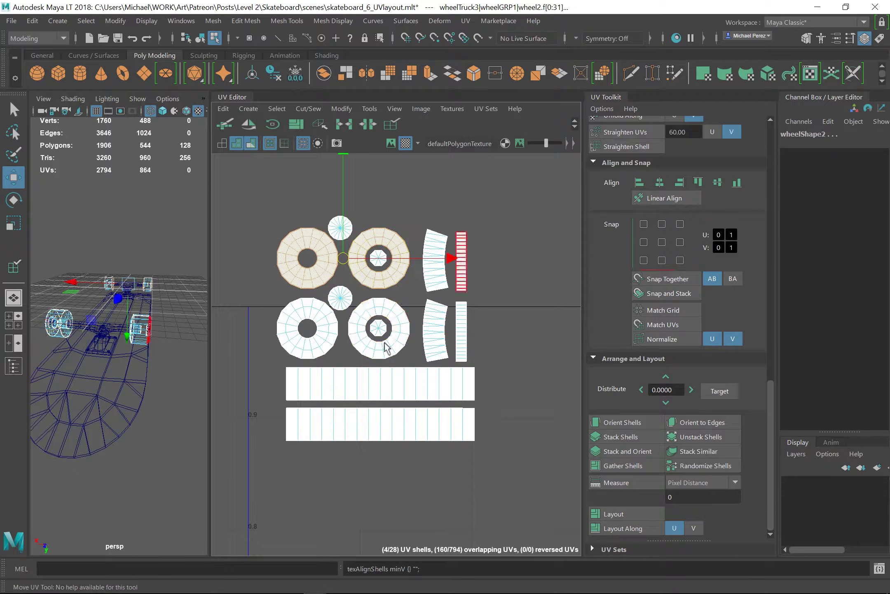
pyautogui.hotkey('ctrl', 'z')
pyautogui.hotkey('ctrl', 'z')
pyautogui.hotkey('ctrl', 'z')
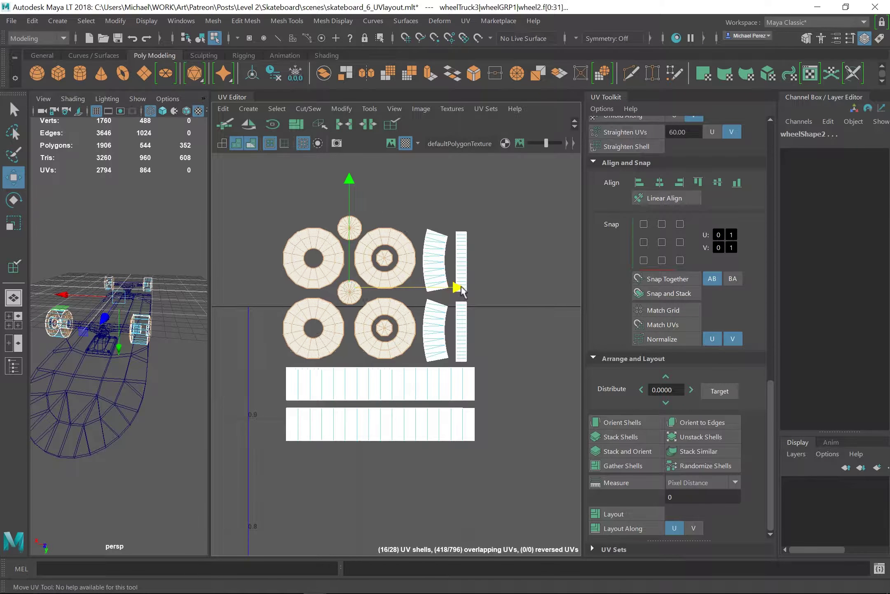
pyautogui.hotkey('ctrl', 'z')
pyautogui.hotkey('ctrl', 'z')
pyautogui.hotkey('ctrl', 'z')
pyautogui.hotkey('ctrl', 'z')
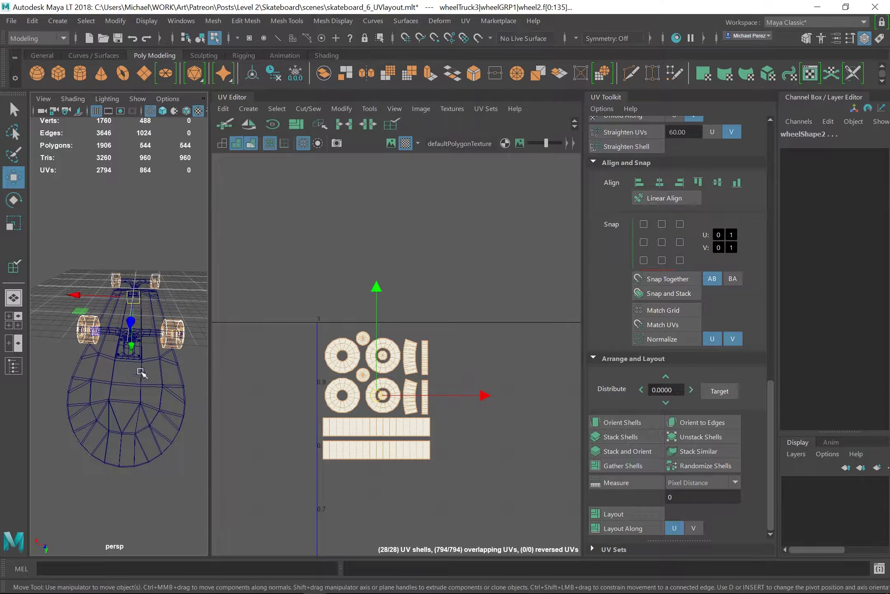
pyautogui.hotkey('ctrl', 'z')
pyautogui.hotkey('ctrl', 'z')
pyautogui.scroll(-1, 374, 347)
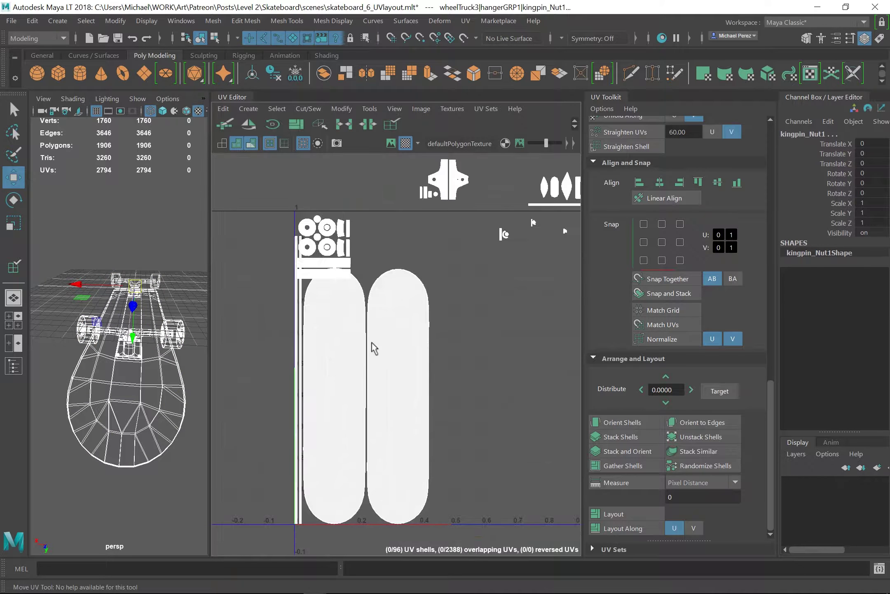
pyautogui.rightClick(315, 266)
pyautogui.hotkey('ctrl', 'z')
pyautogui.hotkey('ctrl', 'z')
pyautogui.hotkey('ctrl', 'z')
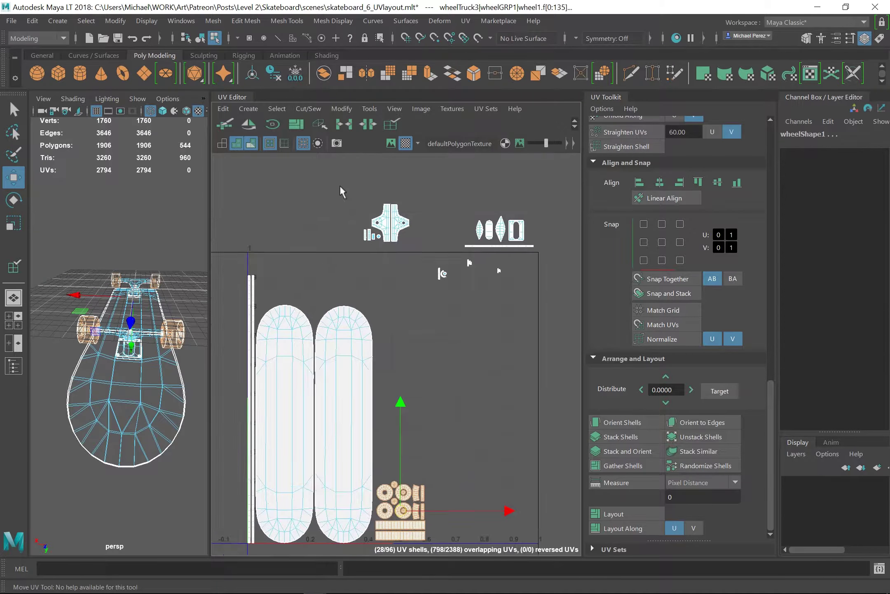
pyautogui.scroll(2, 183, 310)
# - Select a hanger UV shell together with its six small strip shells
pyautogui.click(386, 229)
pyautogui.scroll(2, 393, 241)
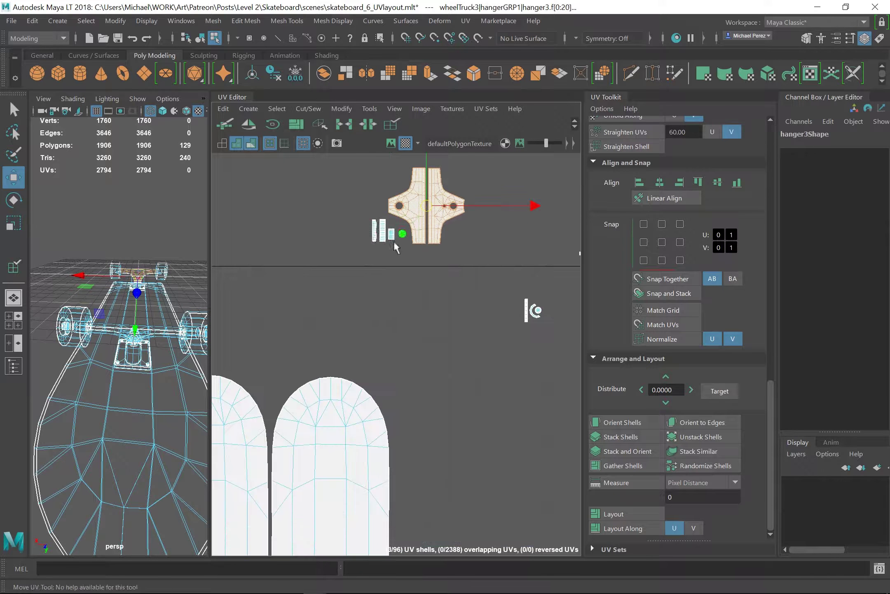
pyautogui.scroll(2, 393, 241)
pyautogui.scroll(1, 392, 246)
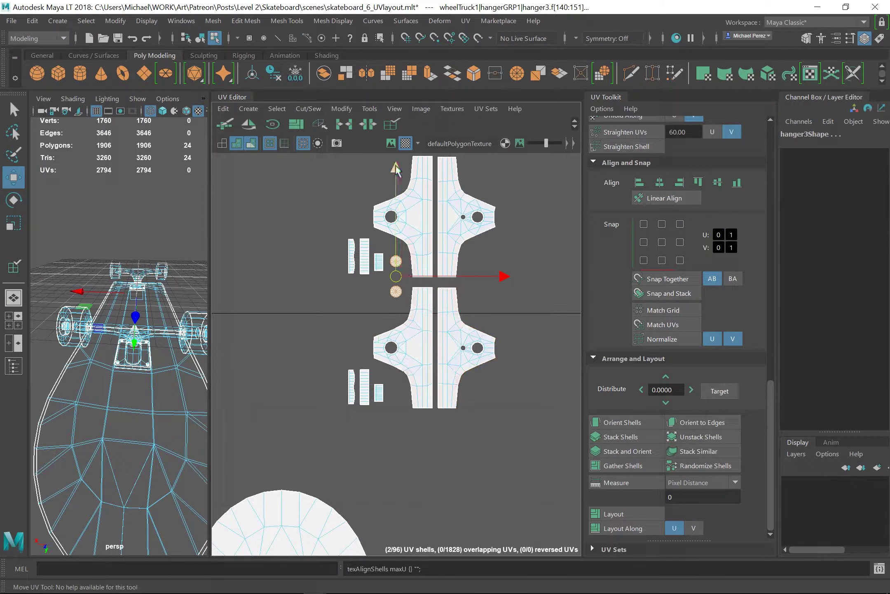
pyautogui.hotkey('ctrl', 'z')
pyautogui.scroll(2, 342, 280)
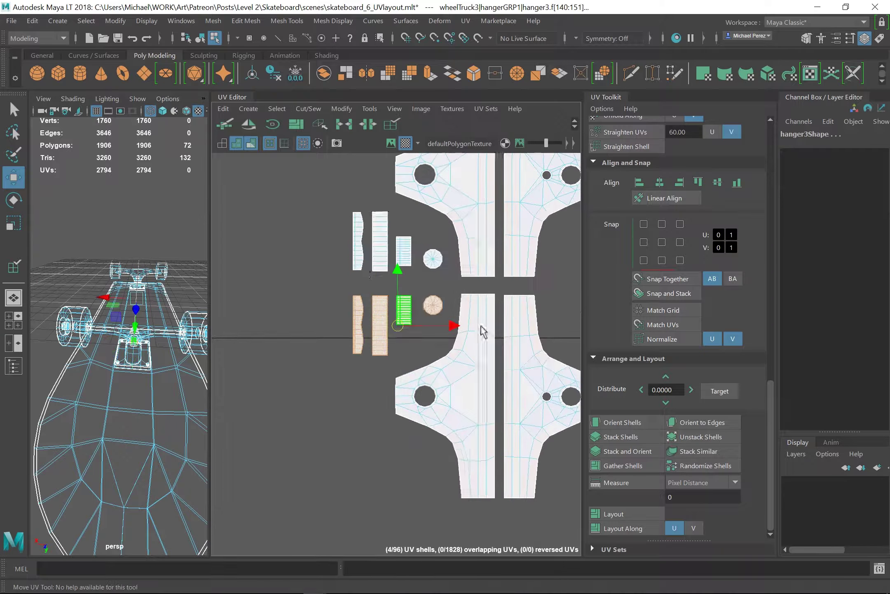
pyautogui.hotkey('ctrl', 'z')
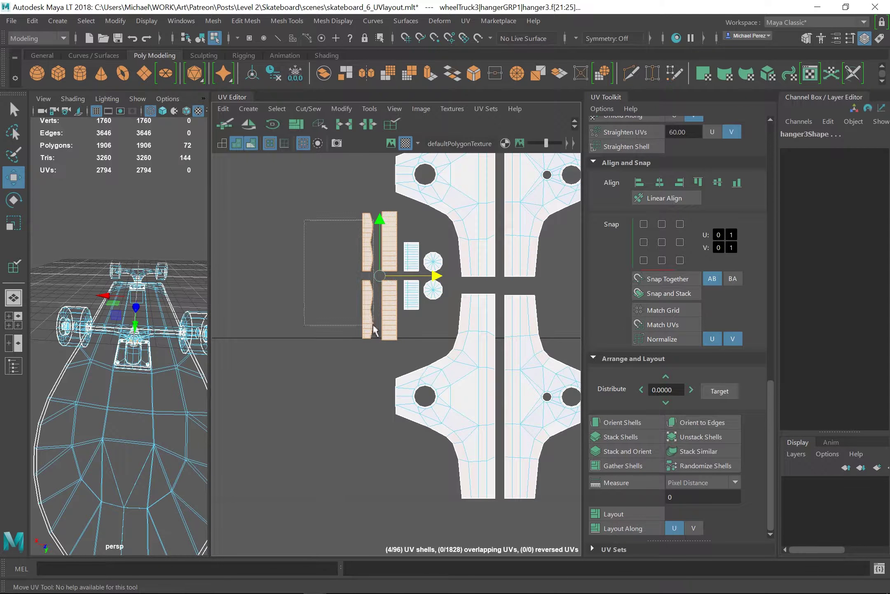
pyautogui.scroll(-3, 373, 329)
pyautogui.scroll(-2, 397, 298)
pyautogui.scroll(-3, 383, 248)
# - Move the hanger and strip shells down into the column above the wheels
pyautogui.keyDown('shift'); pyautogui.click(379, 223); pyautogui.keyUp('shift')
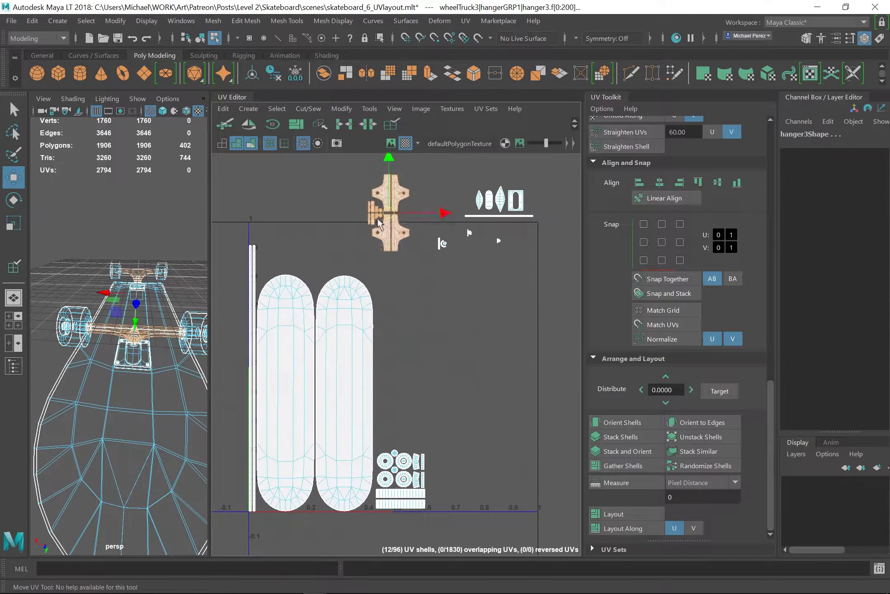
pyautogui.moveTo(379, 223); pyautogui.dragTo(377, 412)
pyautogui.click(500, 199)
pyautogui.moveTo(500, 199)
pyautogui.keyDown('alt'); pyautogui.mouseDown(button='middle')
pyautogui.moveTo(452, 260)
pyautogui.moveTo(489, 312)
pyautogui.mouseUp(button='middle'); pyautogui.keyUp('alt')
pyautogui.keyDown('shift'); pyautogui.click(469, 264); pyautogui.keyUp('shift')
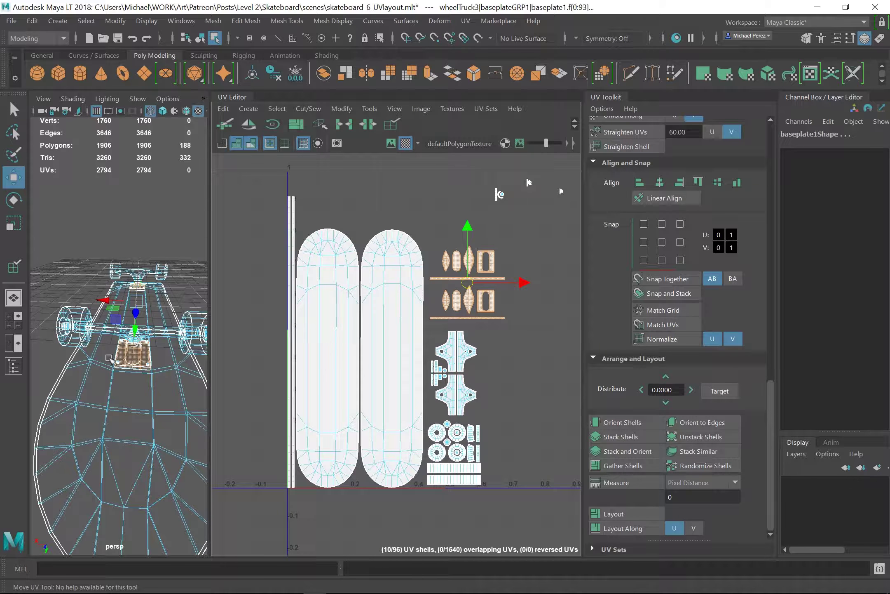
# - Arrange the baseplate rows above the hangers and rotate the lower row 90 degrees
pyautogui.hotkey('shift', 'f')
pyautogui.keyDown('alt'); pyautogui.moveTo(478, 367); pyautogui.dragTo(443, 393, button='middle'); pyautogui.keyUp('alt')
pyautogui.click(472, 357)
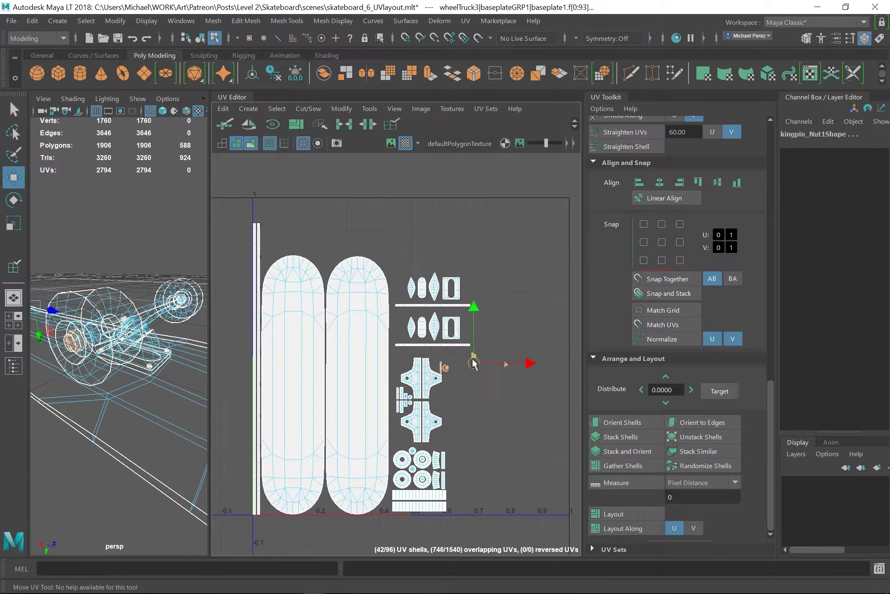
pyautogui.scroll(5, 455, 288)
pyautogui.moveTo(325, 243); pyautogui.dragTo(478, 322)
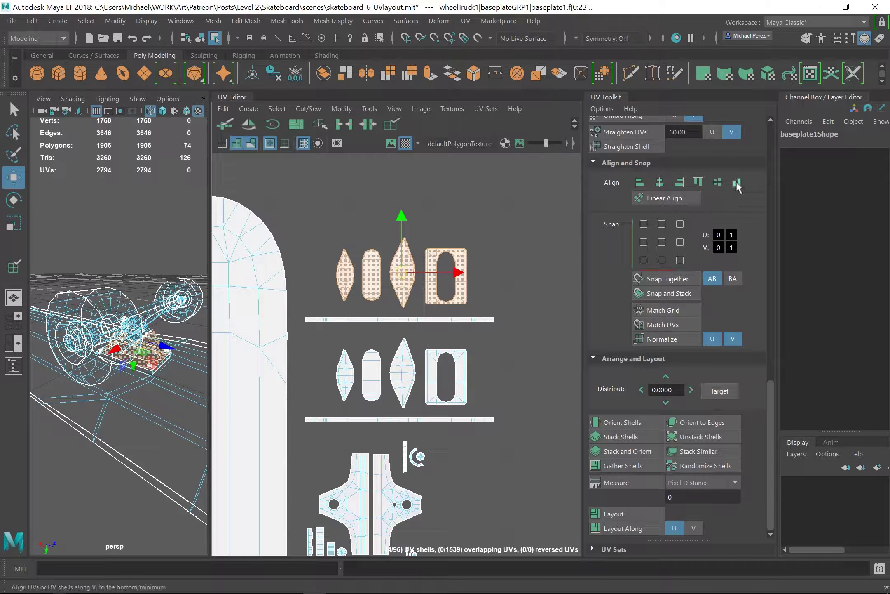
pyautogui.moveTo(401, 225)
pyautogui.mouseDown()
pyautogui.moveTo(402, 314)
pyautogui.moveTo(402, 225)
pyautogui.mouseUp()
pyautogui.hotkey('ctrl', 'z')
# - Rotate the lower baseplate row another 90°, scale all shells up from UV 0,0, then select the deck
pyautogui.hotkey('ctrl', 'z')
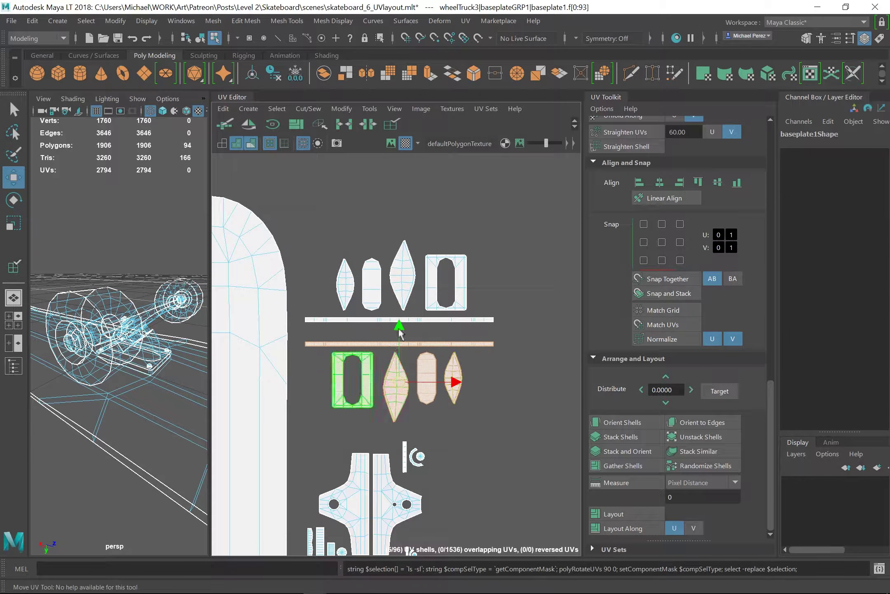
pyautogui.hotkey('ctrl', 'z')
pyautogui.hotkey('ctrl', 'z')
pyautogui.hotkey('ctrl', 'z')
pyautogui.hotkey('ctrl', 'z')
pyautogui.press('r')
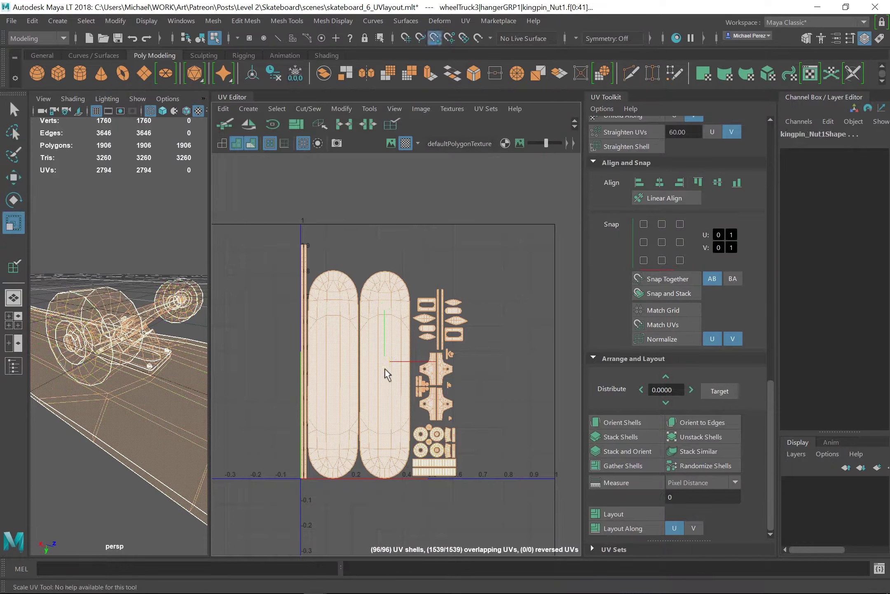
pyautogui.moveTo(302, 486); pyautogui.dragTo(312, 468)
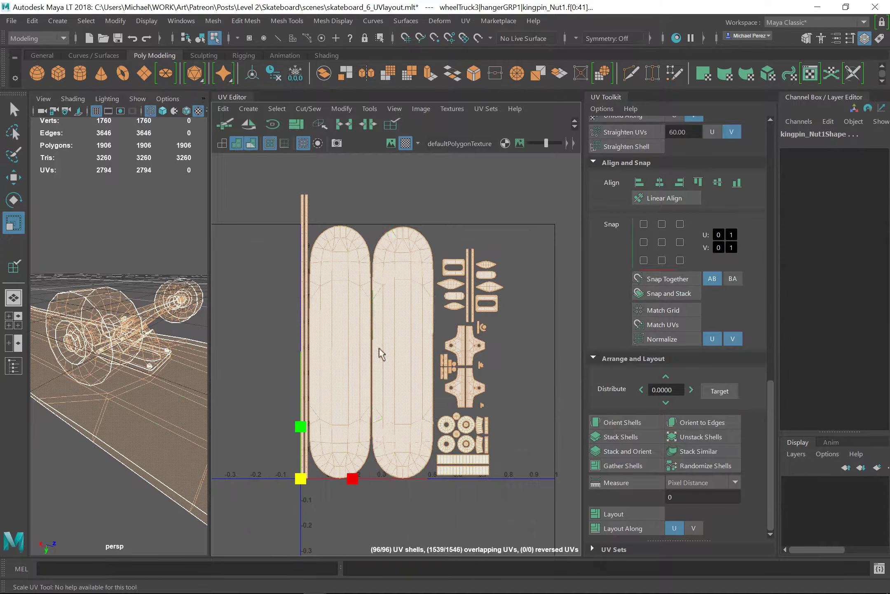
pyautogui.scroll(1, 347, 352)
pyautogui.click(305, 354)
pyautogui.press('f')
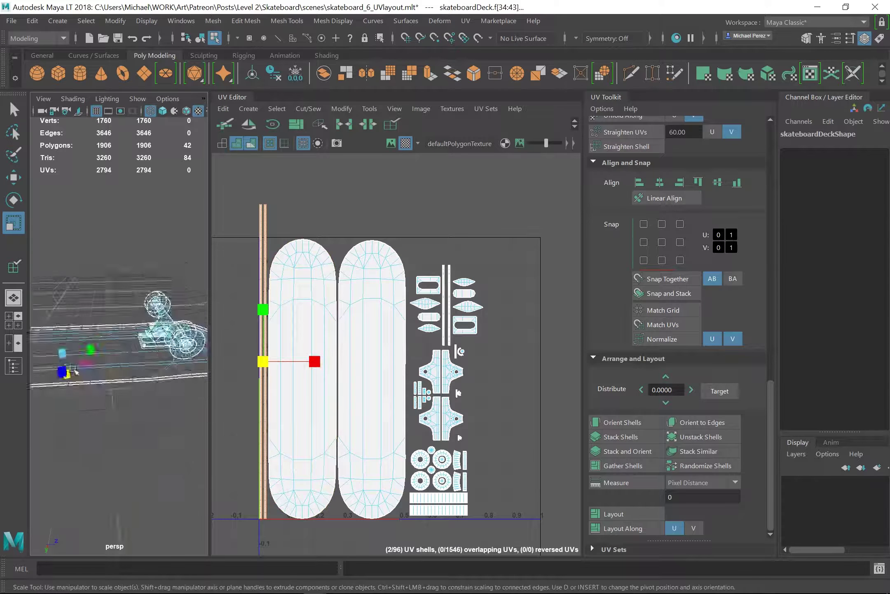
pyautogui.hotkey('ctrl', 'z')
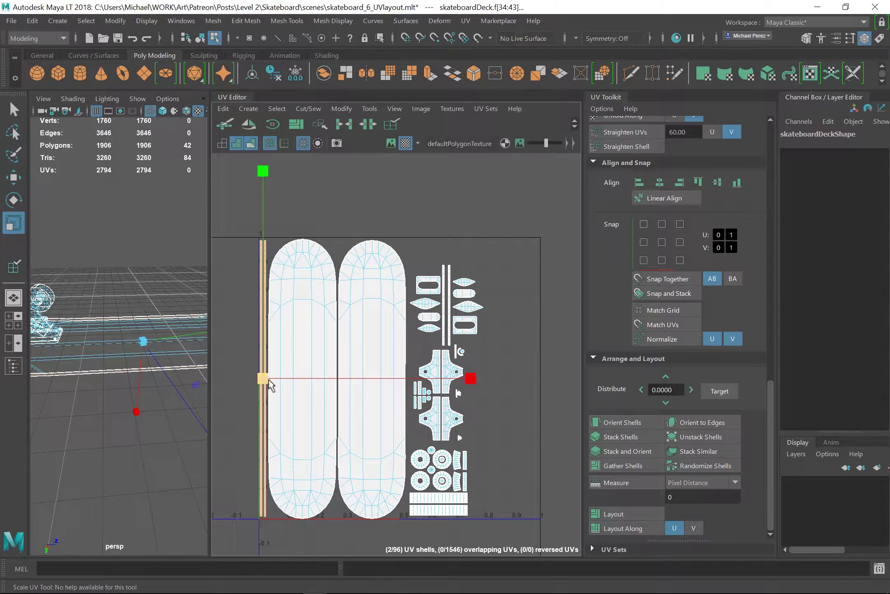
# - Marquee-select all the truck hardware UV shells with the Move UV tool active
pyautogui.click(371, 351)
pyautogui.press('w')
pyautogui.scroll(3, 399, 326)
pyautogui.scroll(-3, 399, 326)
pyautogui.scroll(2, 399, 325)
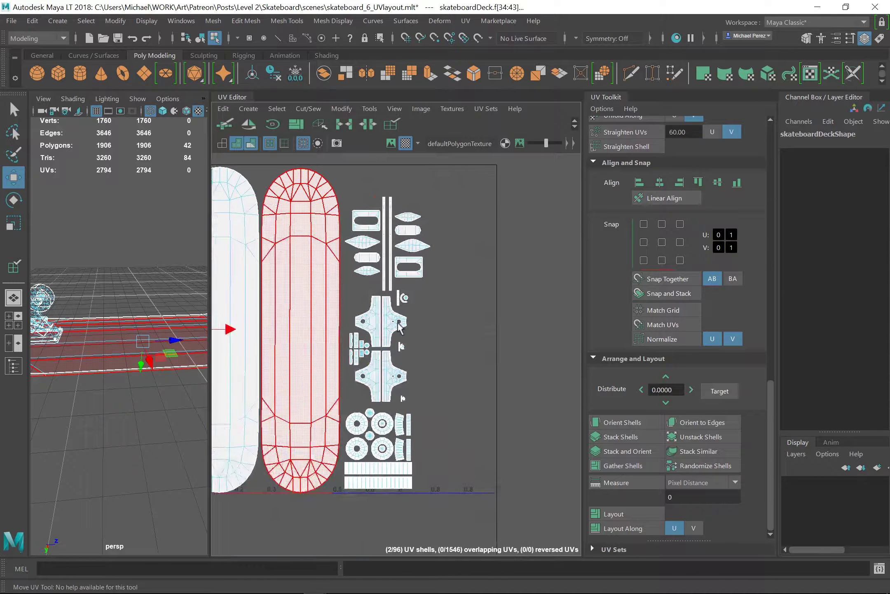
pyautogui.scroll(-2, 399, 326)
pyautogui.click(408, 179)
pyautogui.press('r')
pyautogui.scroll(-1, 371, 412)
pyautogui.moveTo(462, 223); pyautogui.dragTo(357, 519)
pyautogui.press('w')
pyautogui.scroll(2, 398, 394)
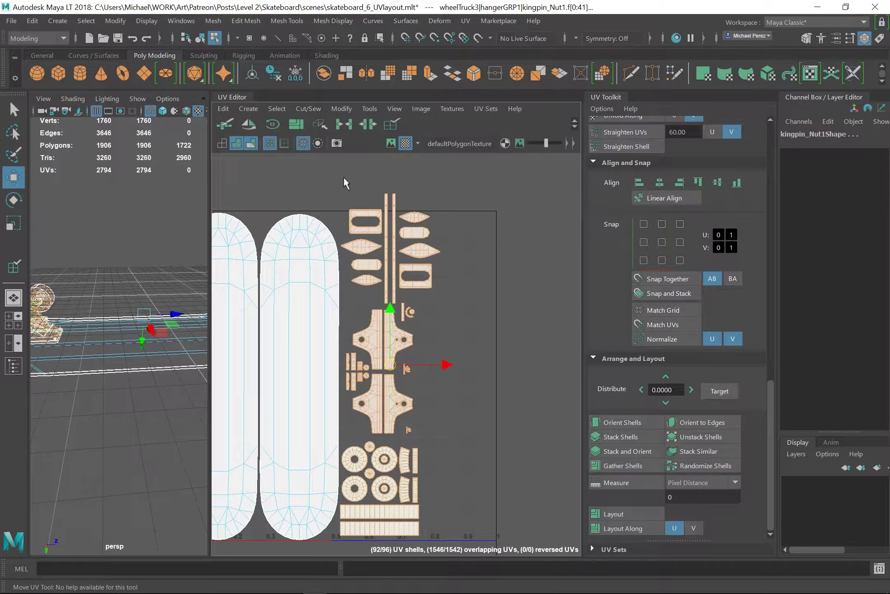
# - Select the ten baseplate shells and move them down, right of the hanger shells
pyautogui.click(414, 218)
pyautogui.scroll(2, 352, 224)
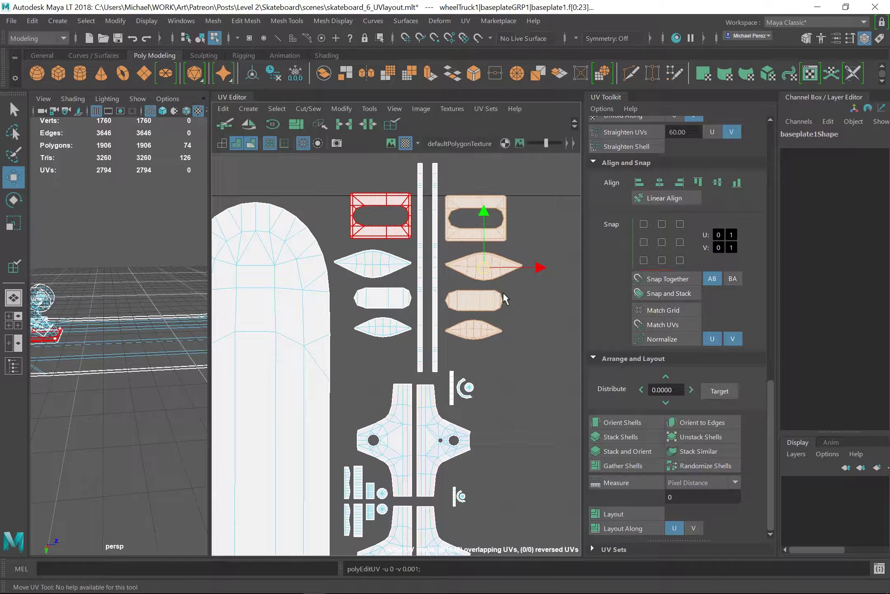
pyautogui.click(459, 210)
pyautogui.moveTo(459, 211); pyautogui.dragTo(349, 359)
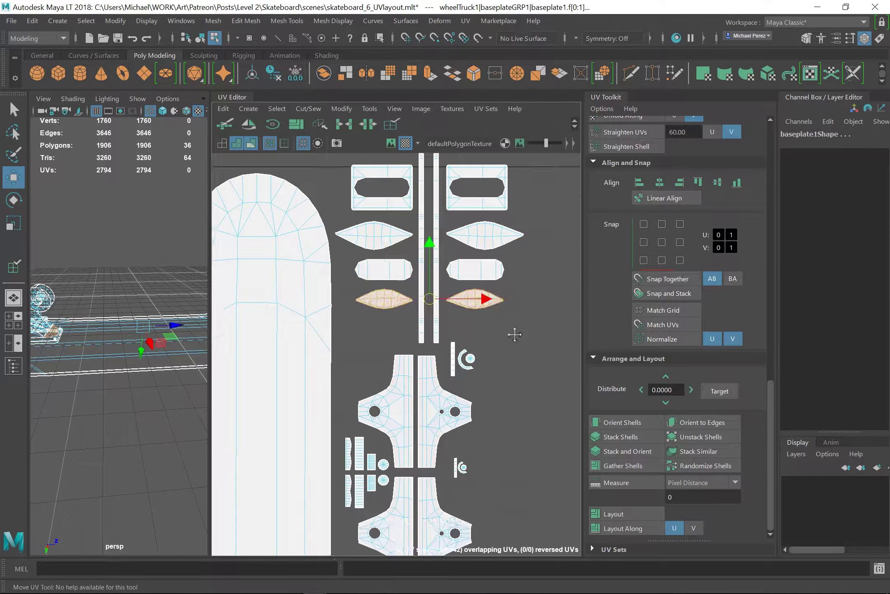
pyautogui.scroll(-3, 422, 233)
pyautogui.moveTo(422, 233)
pyautogui.mouseDown()
pyautogui.moveTo(478, 437)
pyautogui.moveTo(478, 371)
pyautogui.mouseUp()
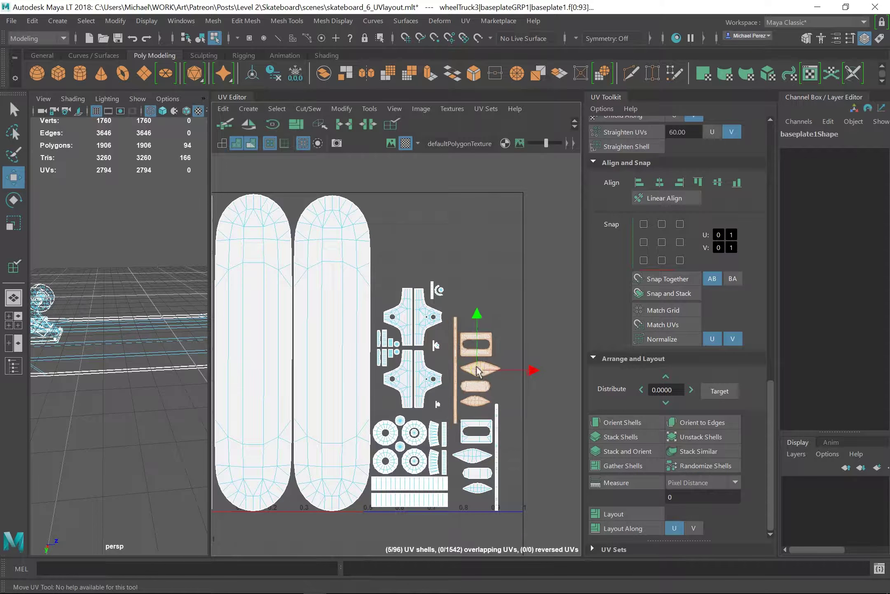
pyautogui.scroll(1, 414, 431)
# - Scale up every shell except the two deck shells
pyautogui.moveTo(359, 493); pyautogui.dragTo(511, 243)
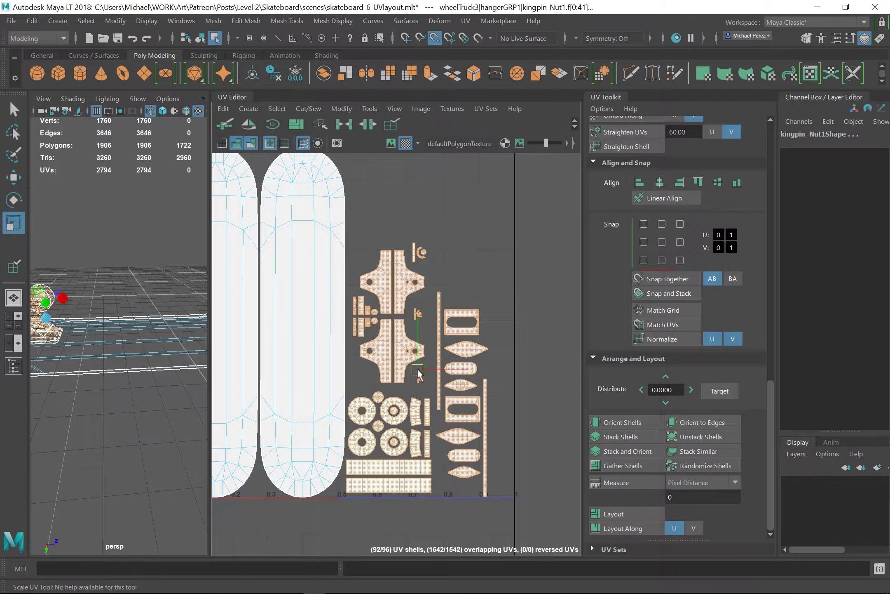
pyautogui.press('r')
pyautogui.moveTo(348, 487); pyautogui.dragTo(441, 338)
pyautogui.press('a')
pyautogui.scroll(2, 512, 489)
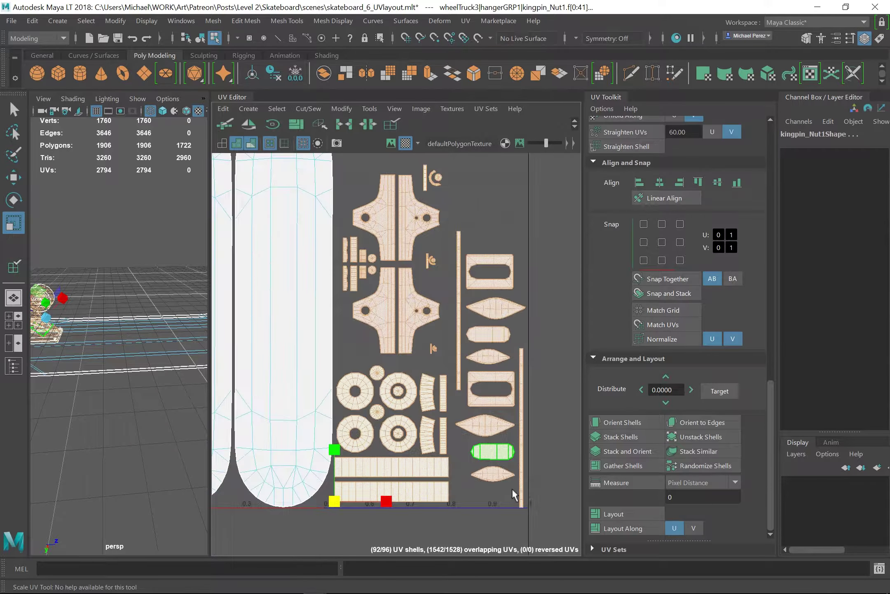
# - Rotate a lens shell 90°, then pack the pill and lens shells into the bottom-right corner
pyautogui.click(487, 474)
pyautogui.click(272, 124)
pyautogui.keyDown('alt'); pyautogui.moveTo(520, 485); pyautogui.dragTo(463, 484, button='middle'); pyautogui.keyUp('alt')
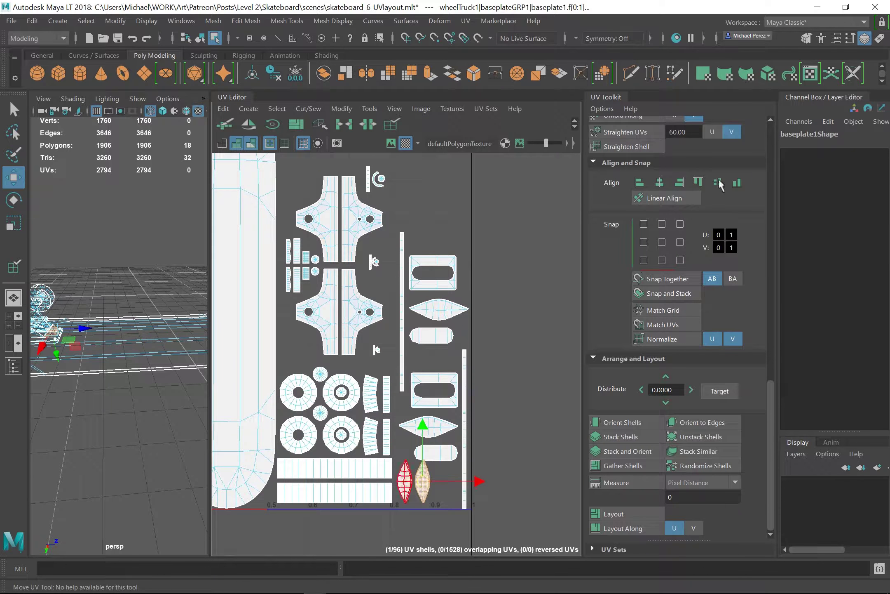
pyautogui.moveTo(424, 479)
pyautogui.mouseDown()
pyautogui.moveTo(433, 393)
pyautogui.moveTo(501, 481)
pyautogui.mouseUp()
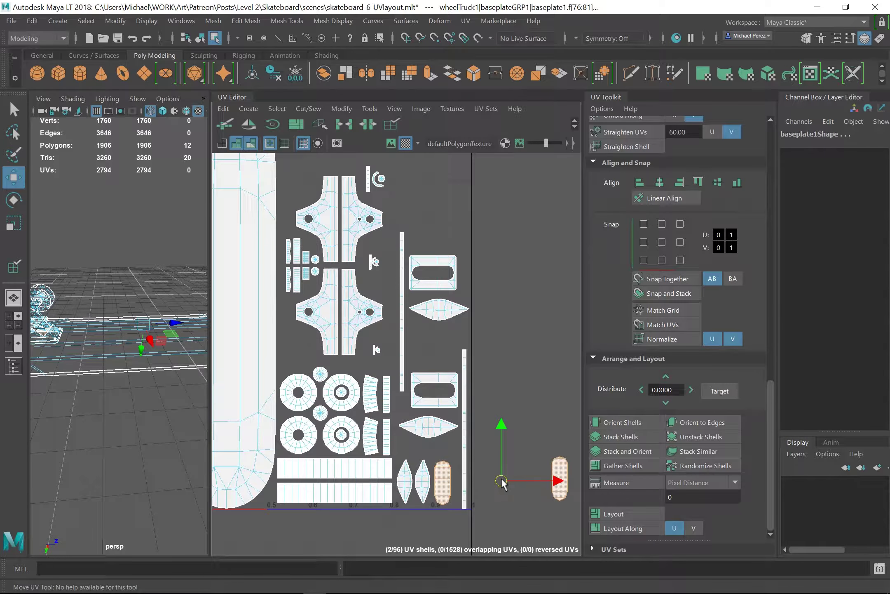
pyautogui.scroll(3, 449, 485)
pyautogui.click(418, 399)
pyautogui.moveTo(418, 399); pyautogui.dragTo(418, 427)
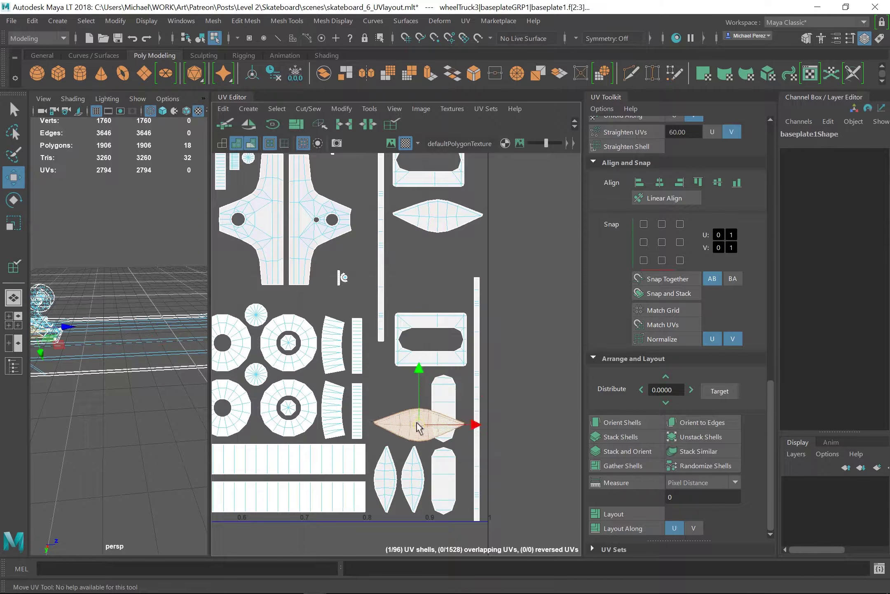
# - Stand the rectangle shell upright, move the long strip to the right edge, and select the pill shells
pyautogui.click(412, 338)
pyautogui.moveTo(413, 338)
pyautogui.mouseDown()
pyautogui.moveTo(437, 313)
pyautogui.moveTo(433, 239)
pyautogui.mouseUp()
pyautogui.click(477, 288)
pyautogui.click(413, 313)
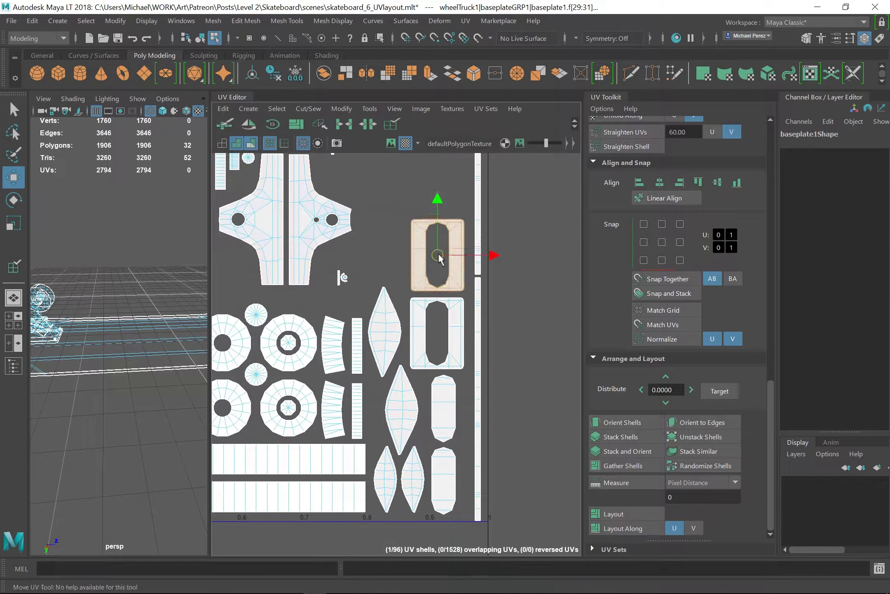
pyautogui.scroll(-3, 432, 247)
pyautogui.keyDown('shift'); pyautogui.click(494, 346); pyautogui.keyUp('shift')
pyautogui.scroll(2, 493, 347)
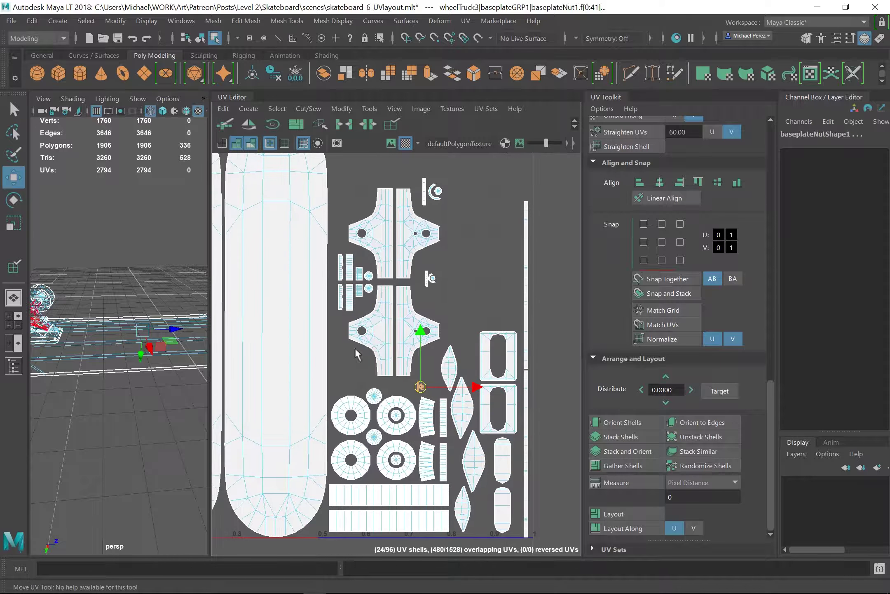
# - Rotate the cross-shaped hanger shell a quarter turn, then undo the last two moves
pyautogui.click(355, 348)
pyautogui.keyDown('alt'); pyautogui.moveTo(354, 342); pyautogui.dragTo(400, 421, button='middle'); pyautogui.keyUp('alt')
pyautogui.click(400, 420)
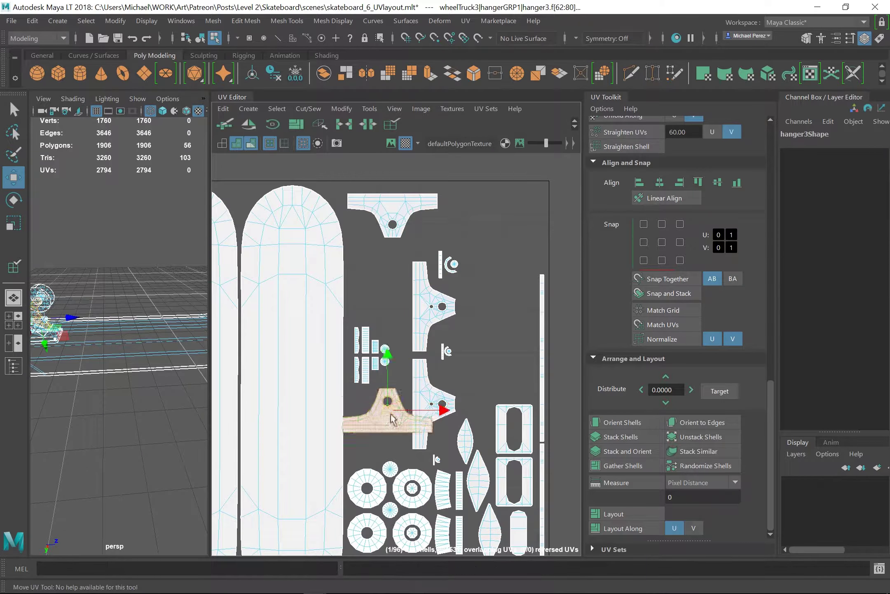
pyautogui.hotkey('ctrl', 'z')
pyautogui.hotkey('ctrl', 'z')
pyautogui.hotkey('ctrl', 'z')
pyautogui.hotkey('ctrl', 'z')
pyautogui.hotkey('ctrl', 'z')
pyautogui.hotkey('ctrl', 'z')
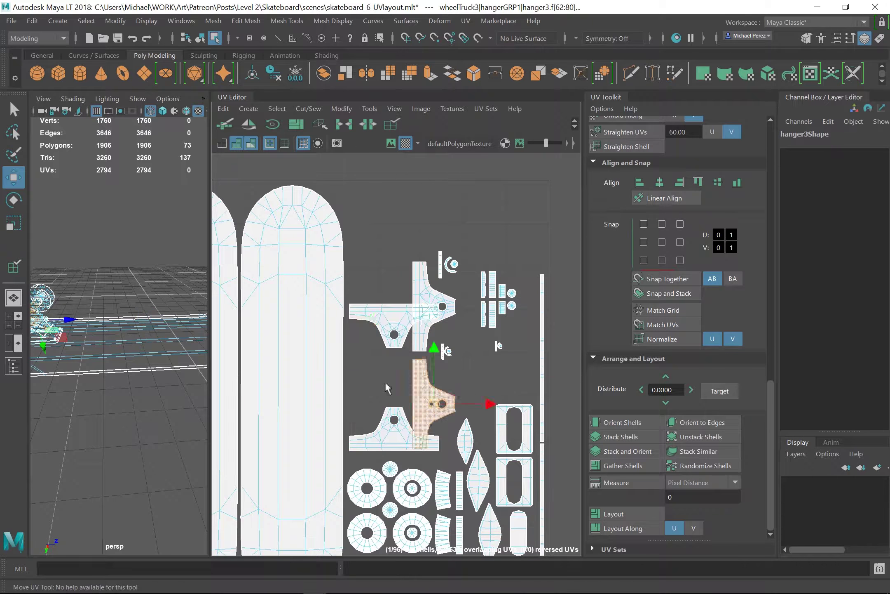
pyautogui.hotkey('ctrl', 'z')
pyautogui.hotkey('ctrl', 'z')
pyautogui.hotkey('ctrl', 'z')
pyautogui.hotkey('ctrl', 'z')
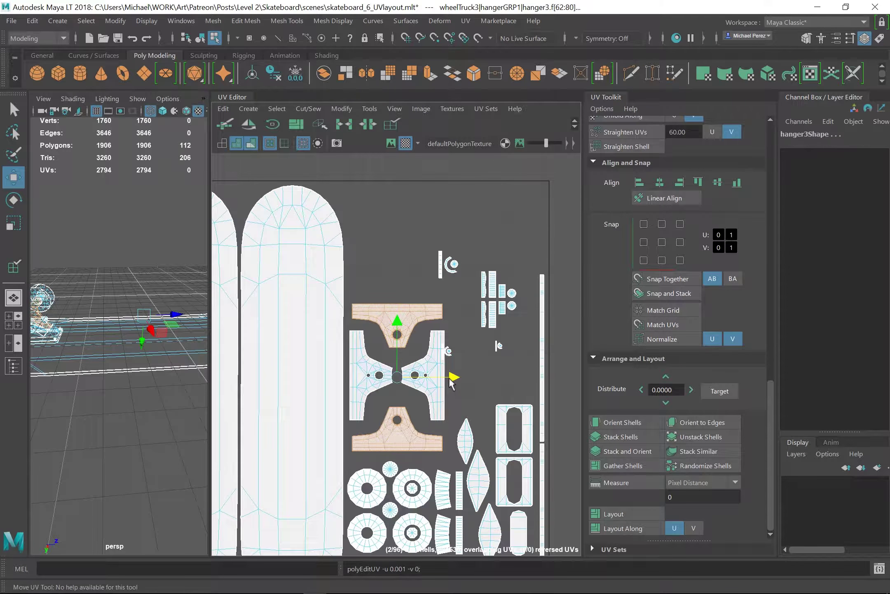
# - Move the two leaf-shaped baseplate shells up the hardware column
pyautogui.scroll(3, 452, 383)
pyautogui.scroll(-4, 417, 348)
pyautogui.click(417, 348)
pyautogui.scroll(1, 418, 348)
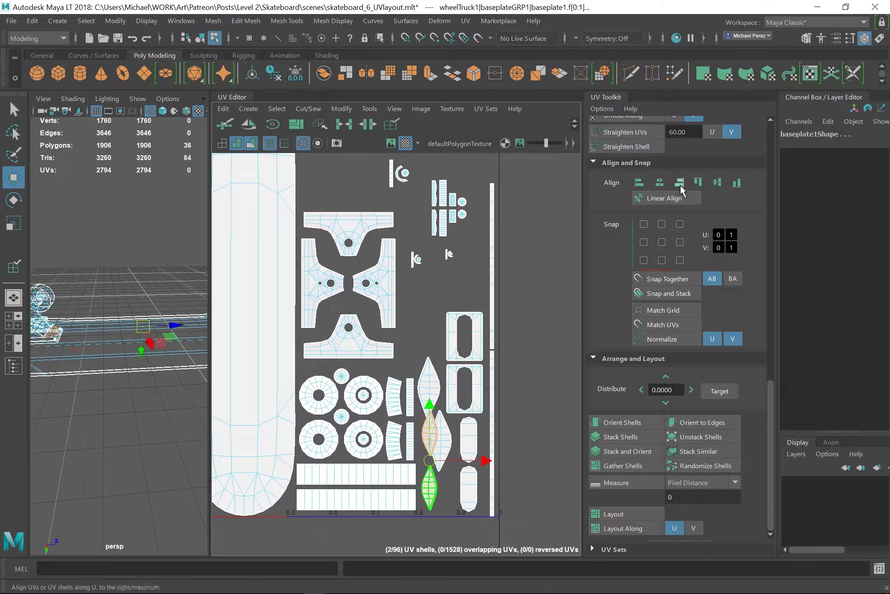
pyautogui.moveTo(430, 460); pyautogui.dragTo(427, 350)
# - Undo nine layout steps back through the nut and capsule shell moves, then rotate the nut shells 90°
pyautogui.hotkey('ctrl', 'z')
pyautogui.hotkey('ctrl', 'z')
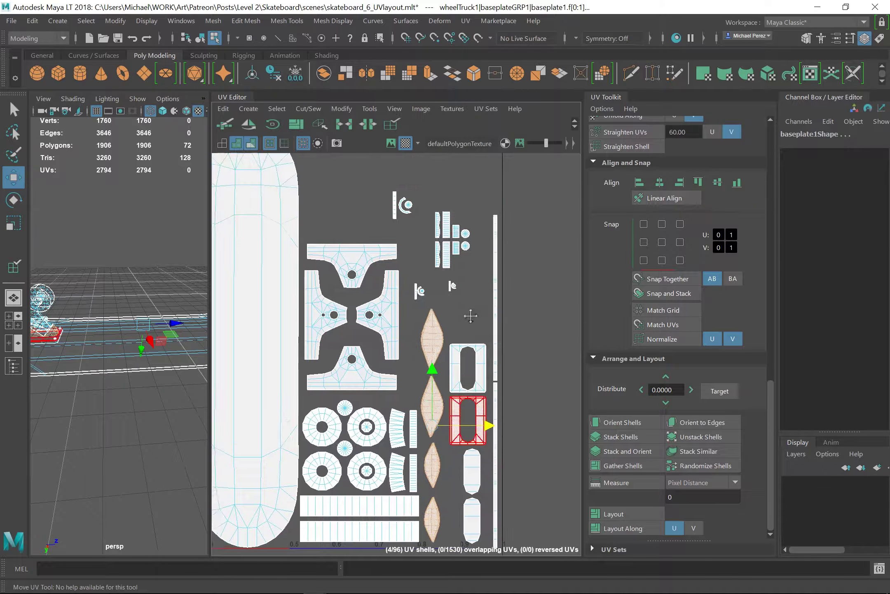
pyautogui.hotkey('ctrl', 'z')
pyautogui.hotkey('ctrl', 'z')
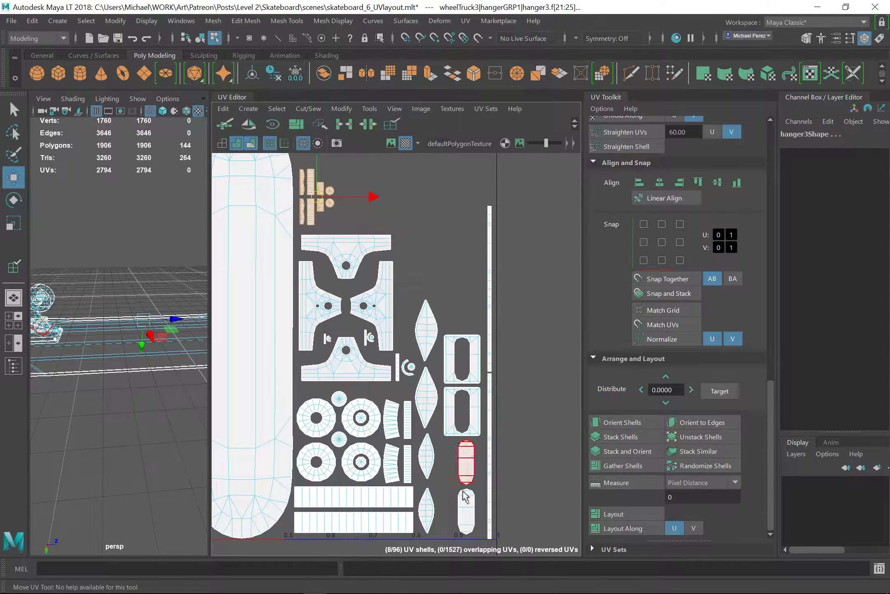
pyautogui.hotkey('ctrl', 'z')
pyautogui.hotkey('ctrl', 'z')
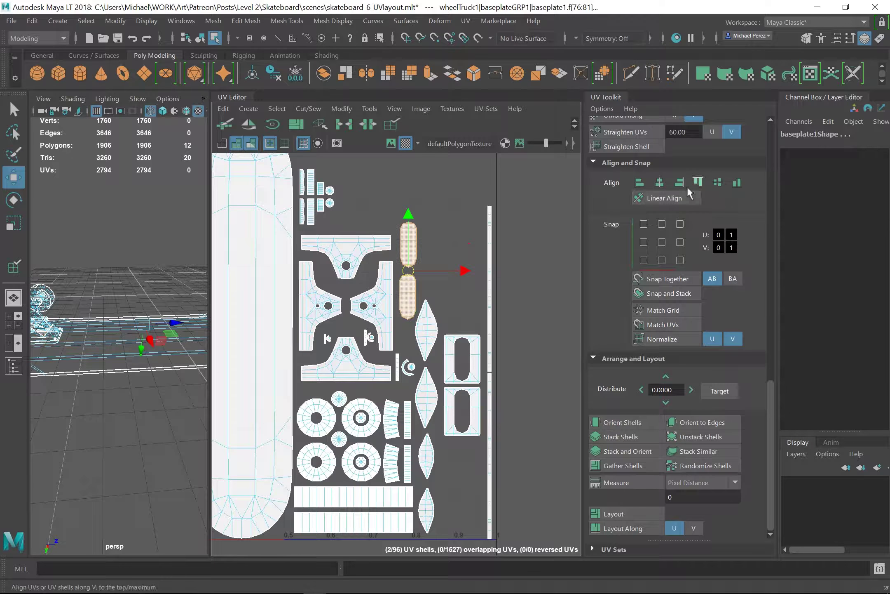
pyautogui.hotkey('ctrl', 'z')
pyautogui.hotkey('ctrl', 'z')
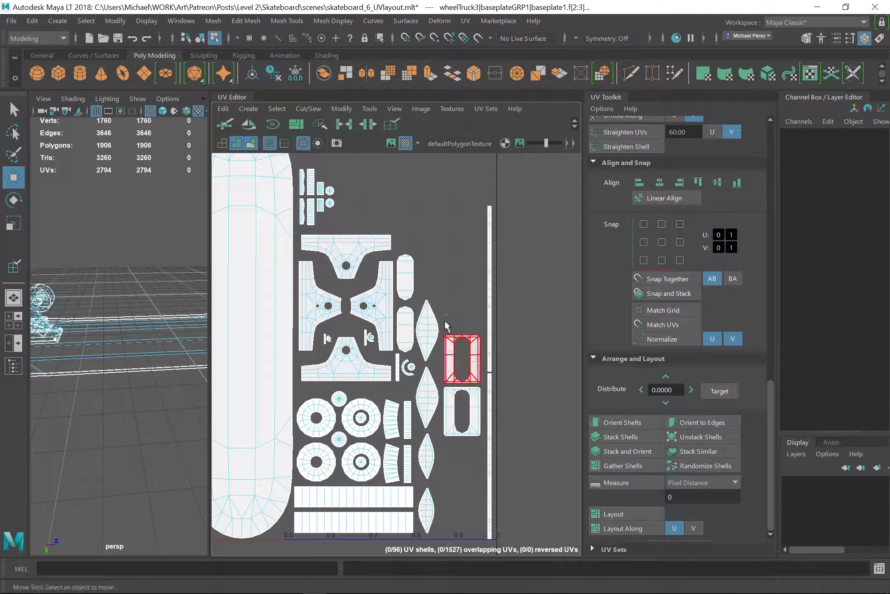
pyautogui.hotkey('ctrl', 'z')
pyautogui.hotkey('ctrl', 'z')
pyautogui.hotkey('ctrl', 'z')
pyautogui.hotkey('ctrl', 'z')
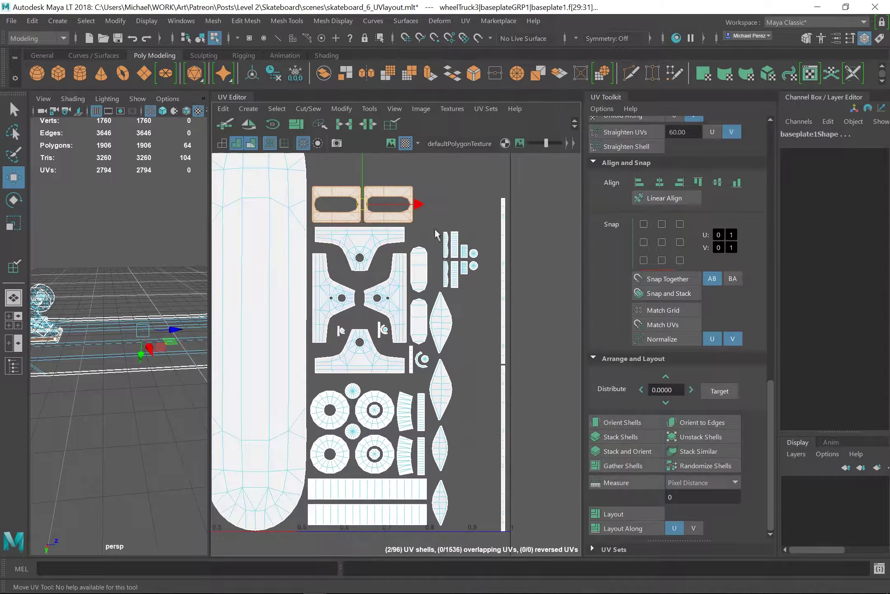
pyautogui.hotkey('ctrl', 'z')
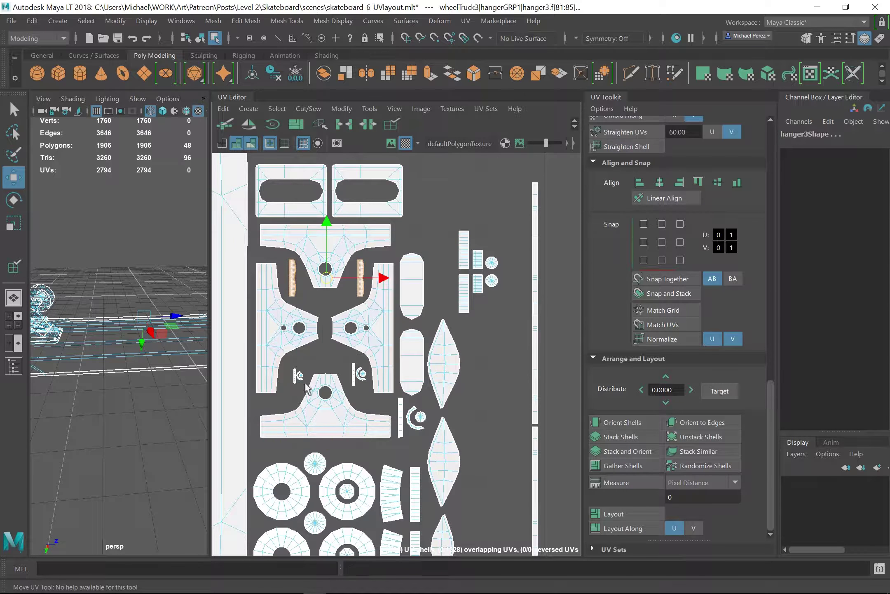
pyautogui.hotkey('ctrl', 'z')
pyautogui.hotkey('ctrl', 'z')
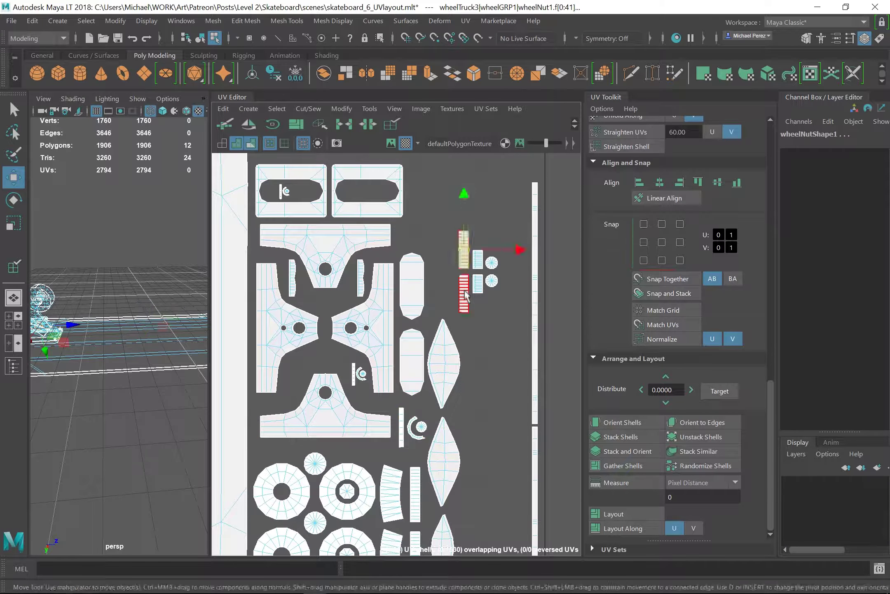
pyautogui.hotkey('ctrl', 'z')
pyautogui.hotkey('ctrl', 'z')
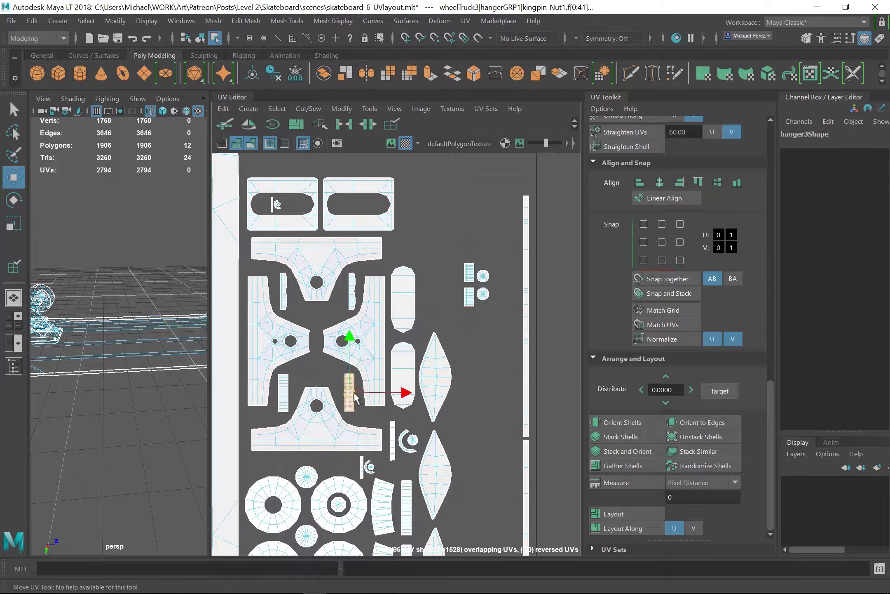
pyautogui.hotkey('ctrl', 'z')
pyautogui.hotkey('ctrl', 'z')
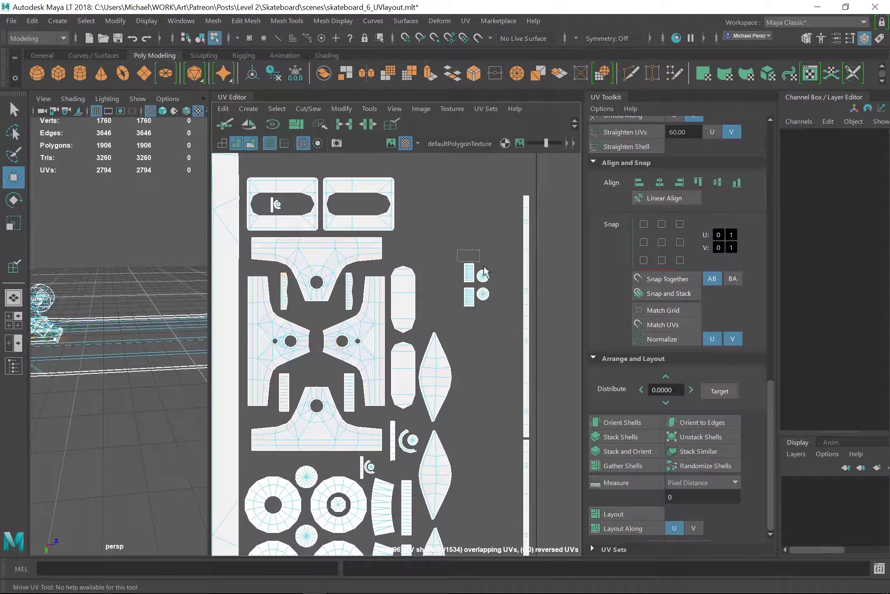
pyautogui.moveTo(484, 271)
pyautogui.mouseDown()
pyautogui.moveTo(491, 285)
pyautogui.moveTo(344, 318)
pyautogui.mouseUp()
pyautogui.click(279, 122)
# - Enlarge the marquee-selected hardware shell block to fill the square's right side
pyautogui.press('a')
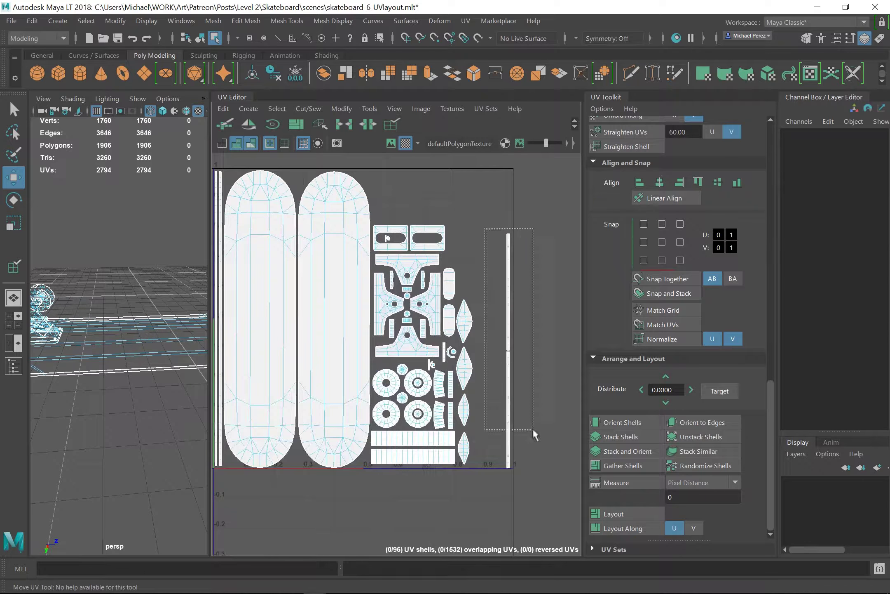
pyautogui.moveTo(520, 235); pyautogui.dragTo(423, 352)
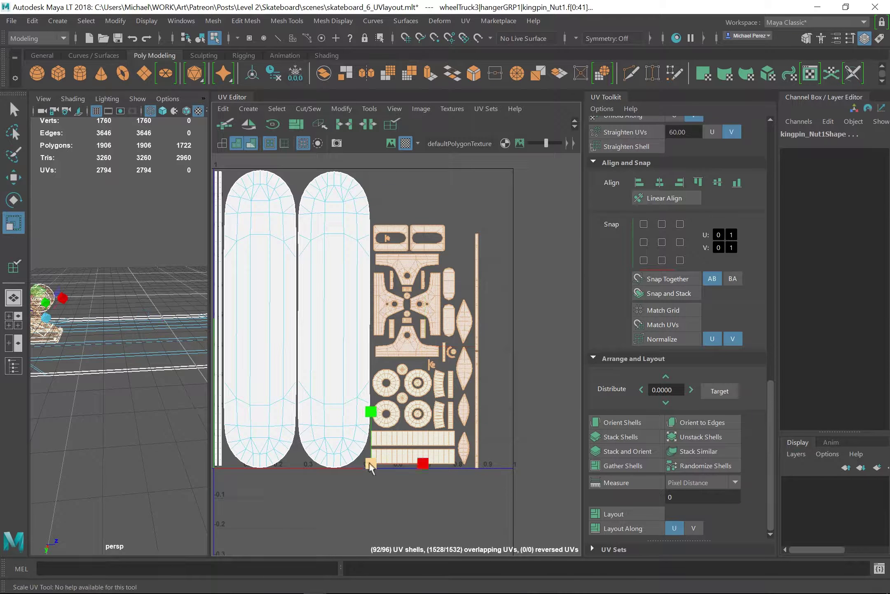
pyautogui.moveTo(371, 466); pyautogui.dragTo(417, 453)
pyautogui.click(469, 365)
pyautogui.press('a')
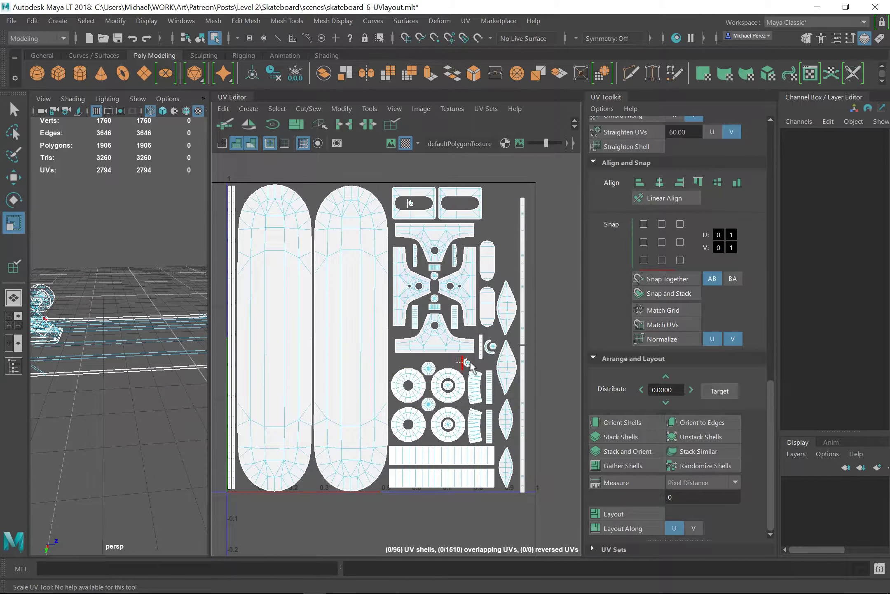
# - Check the small wheel and wheel-nut shells with the Move UV tool settings shown
pyautogui.click(443, 368)
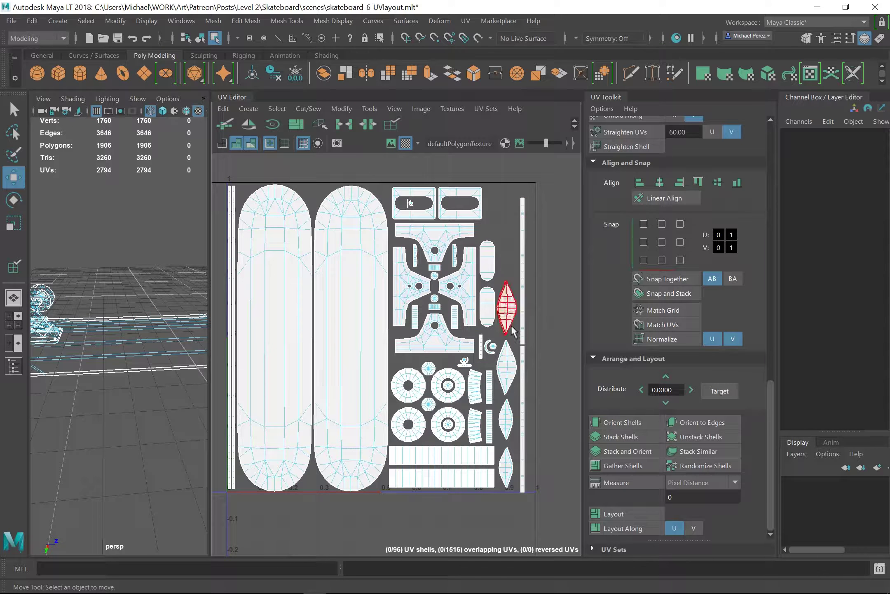
pyautogui.scroll(-1, 540, 330)
pyautogui.scroll(-2, 348, 367)
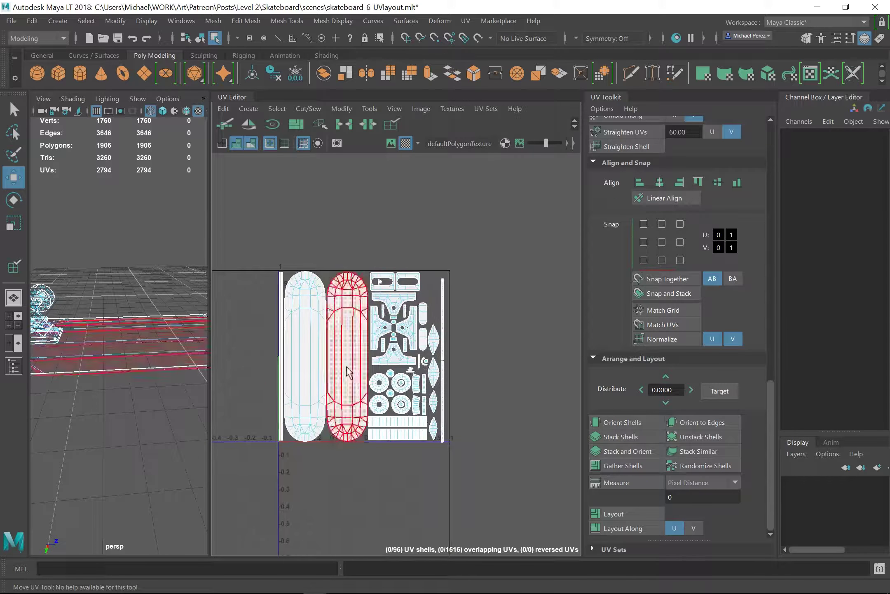
pyautogui.scroll(-1, 348, 367)
pyautogui.hotkey('ctrl', 'shift', 't')
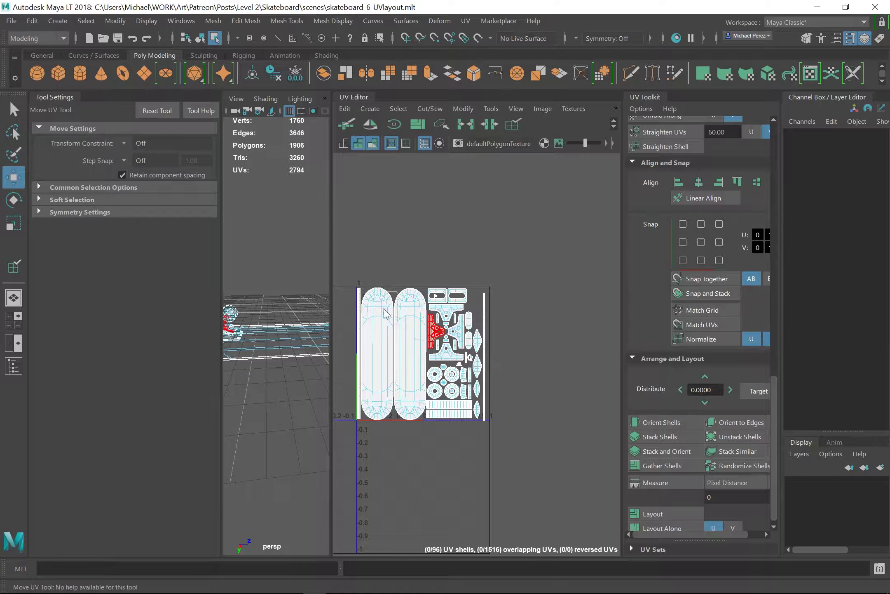
pyautogui.click(470, 357)
# - Frame the wheel object in the textured 3D view and close the tool settings
pyautogui.press('f')
pyautogui.press('6')
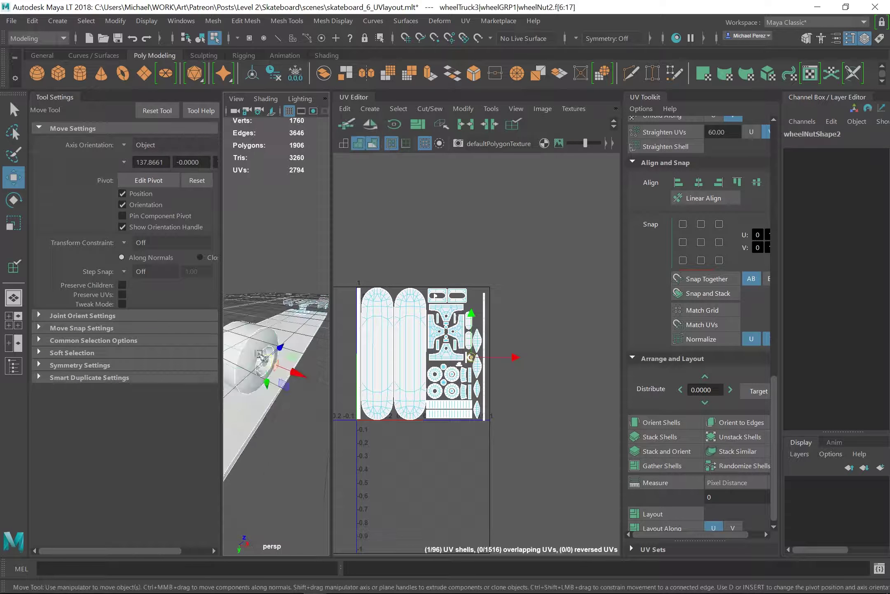
pyautogui.press('F8')
pyautogui.click(248, 363)
pyautogui.press('f')
pyautogui.hotkey('ctrl', 'shift', 't')
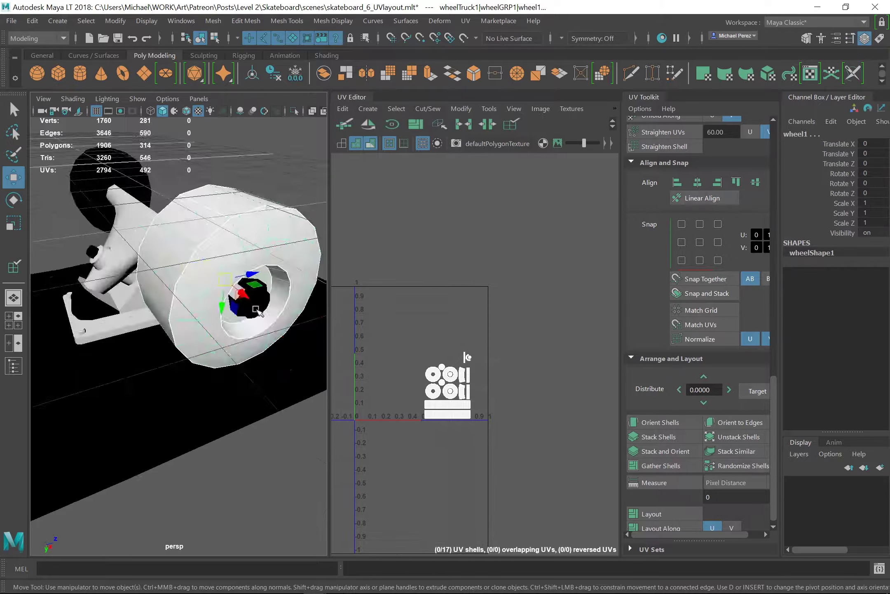
# - Select the baseplate nut and all of its UVs
pyautogui.keyDown('alt'); pyautogui.moveTo(257, 310); pyautogui.dragTo(230, 264); pyautogui.keyUp('alt')
pyautogui.click(231, 264)
pyautogui.scroll(3, 214, 338)
pyautogui.scroll(3, 197, 414)
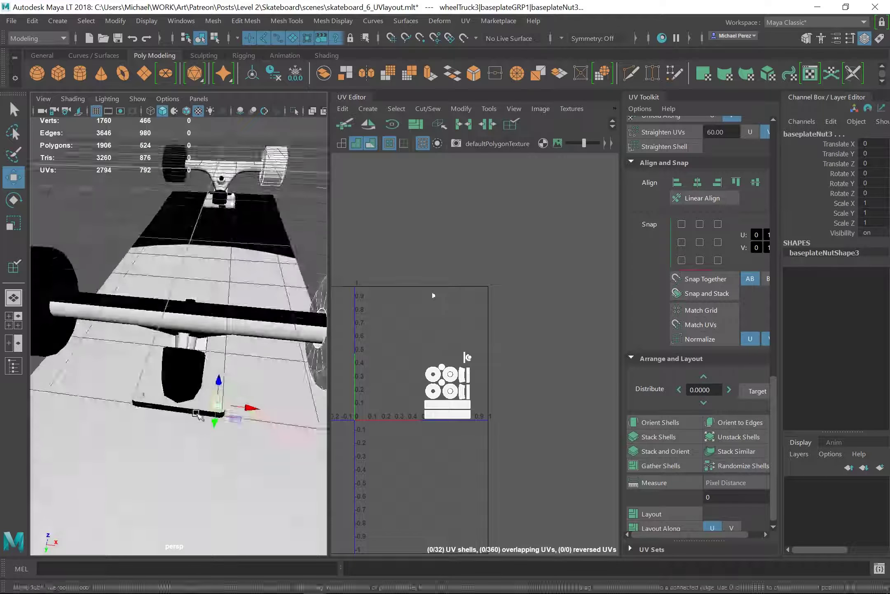
pyautogui.scroll(-5, 197, 414)
pyautogui.scroll(-3, 228, 358)
pyautogui.moveTo(434, 387); pyautogui.dragTo(624, 385, button='right')
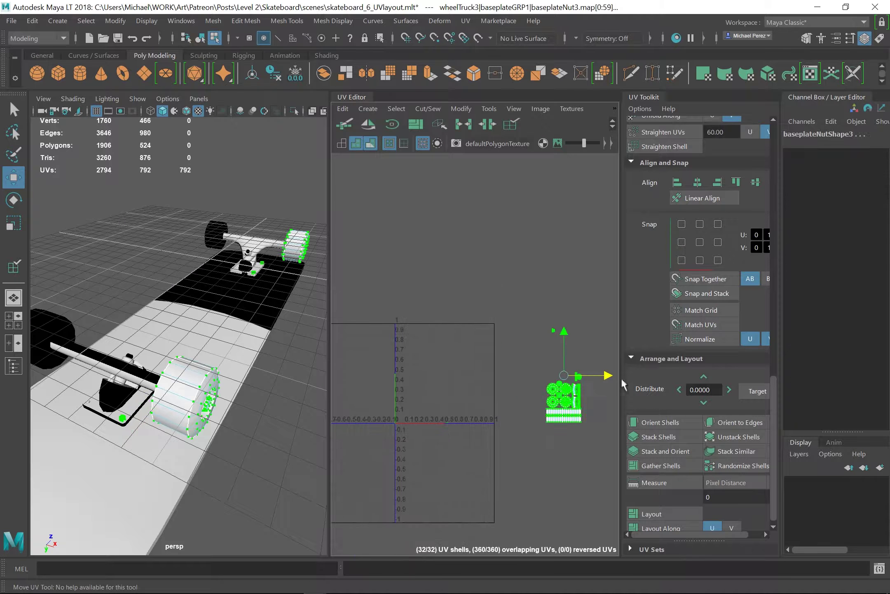
pyautogui.scroll(-5, 186, 371)
# - Select the whole skateboard, widen the UV Editor, and save as skateboard_6_UVlayout.mlt
pyautogui.keyDown('alt'); pyautogui.moveTo(206, 338); pyautogui.dragTo(231, 263); pyautogui.keyUp('alt')
pyautogui.moveTo(62, 268); pyautogui.dragTo(283, 513)
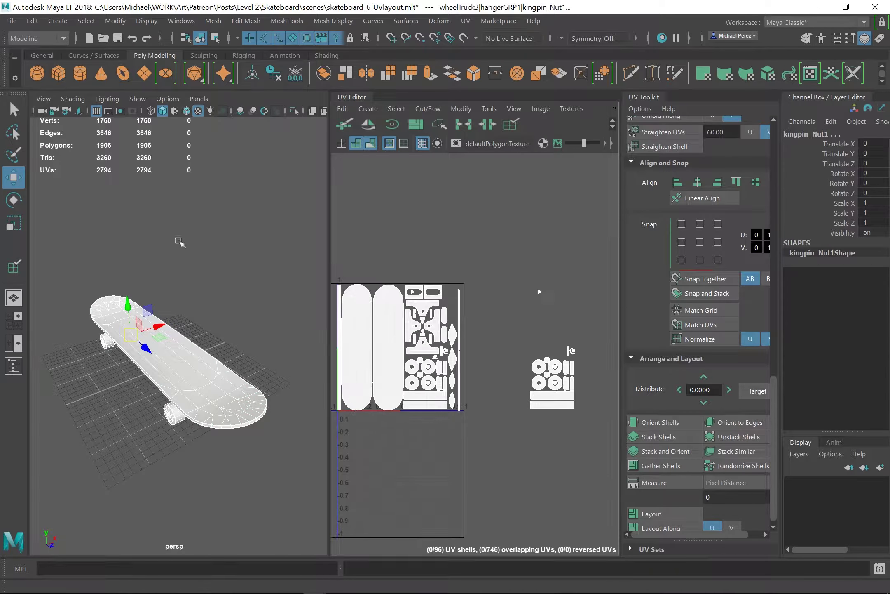
pyautogui.moveTo(329, 214); pyautogui.dragTo(140, 215)
pyautogui.scroll(3, 443, 363)
pyautogui.scroll(3, 443, 364)
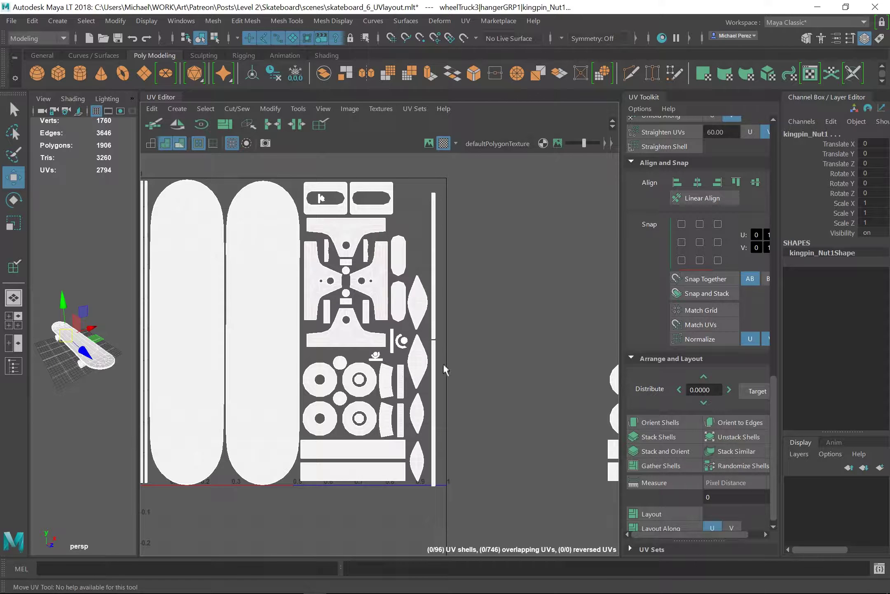
pyautogui.scroll(-2, 443, 363)
pyautogui.hotkey('ctrl', 's')
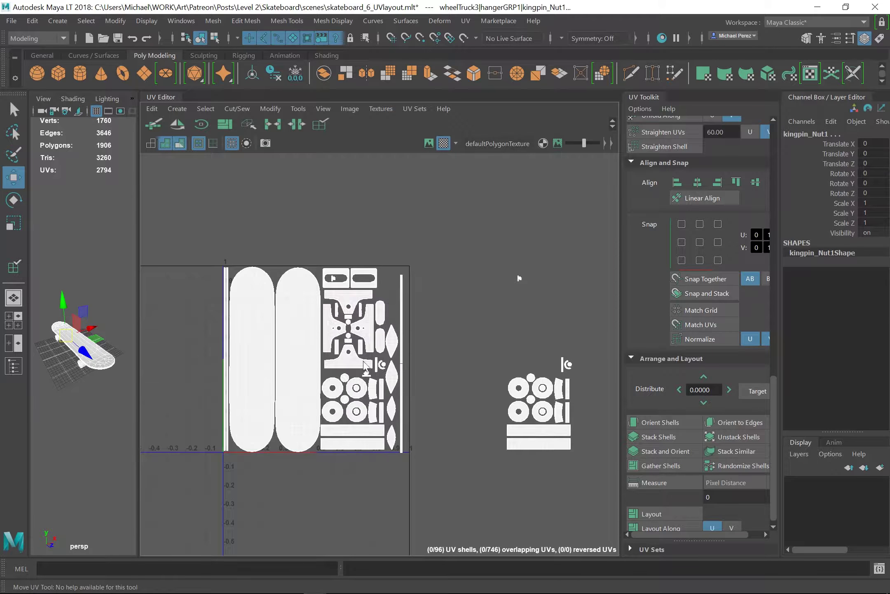
pyautogui.scroll(1, 307, 480)
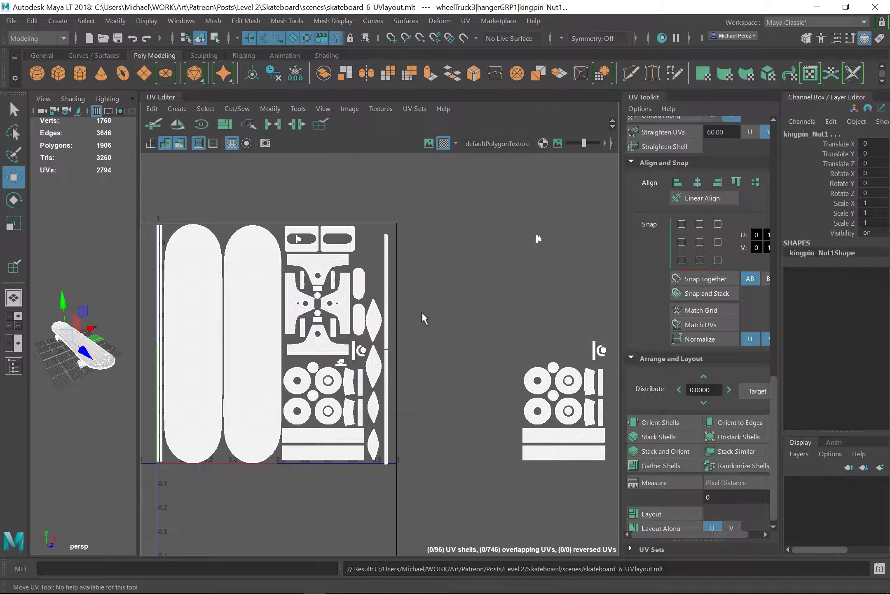